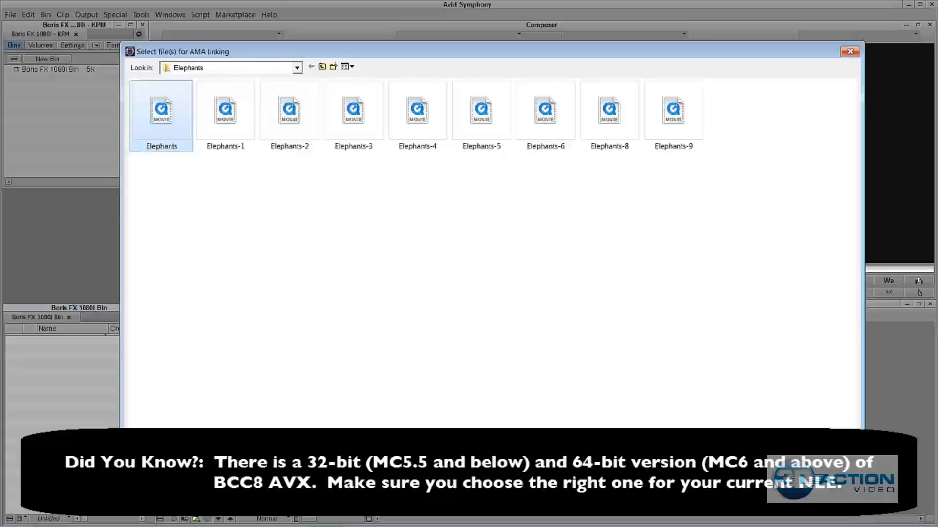
Link the Elephants movie into the bin through AMA and load it in the source monitor
{"action": "left_click", "coordinate": [825, 457]}
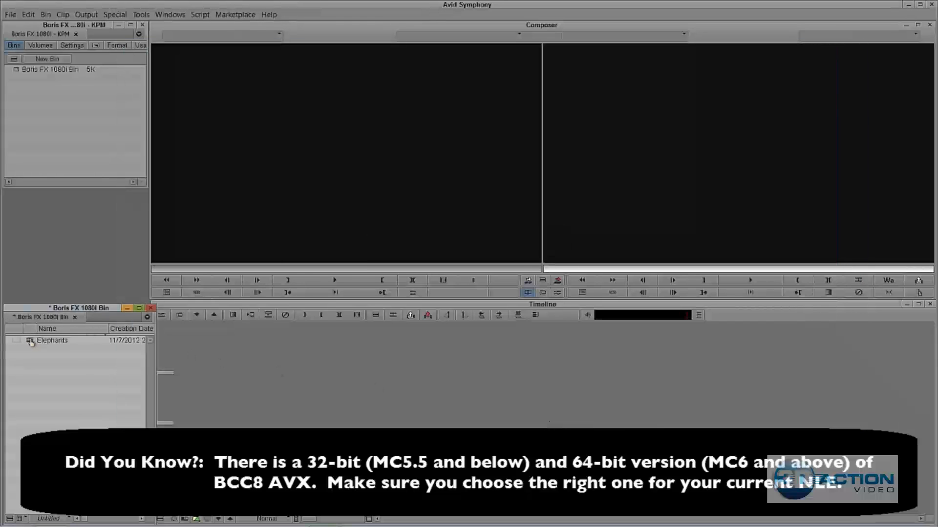
{"action": "left_click_drag", "start_coordinate": [30, 342], "coordinate": [300, 216]}
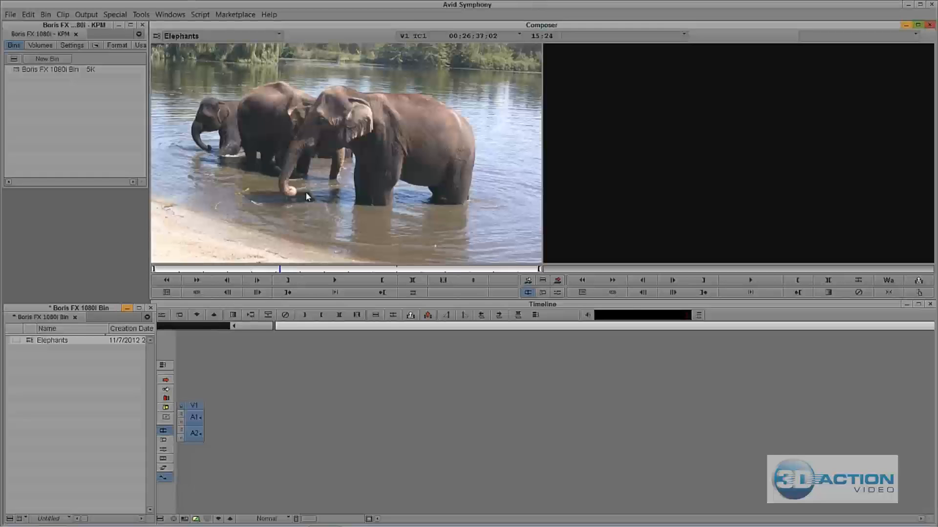
Splice the Elephants clip into a new sequence and add a second video track
{"action": "key", "text": "v"}
{"action": "left_click", "coordinate": [430, 423]}
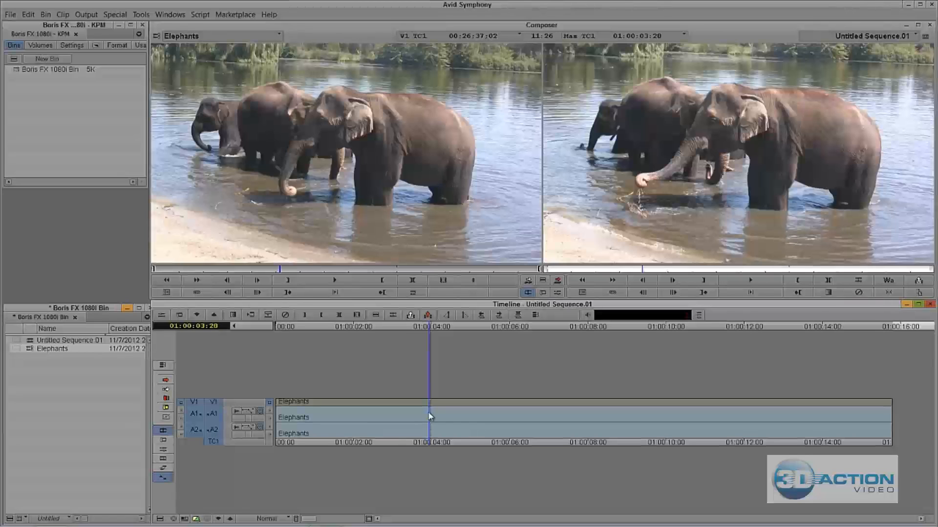
{"action": "key", "text": "ctrl+y"}
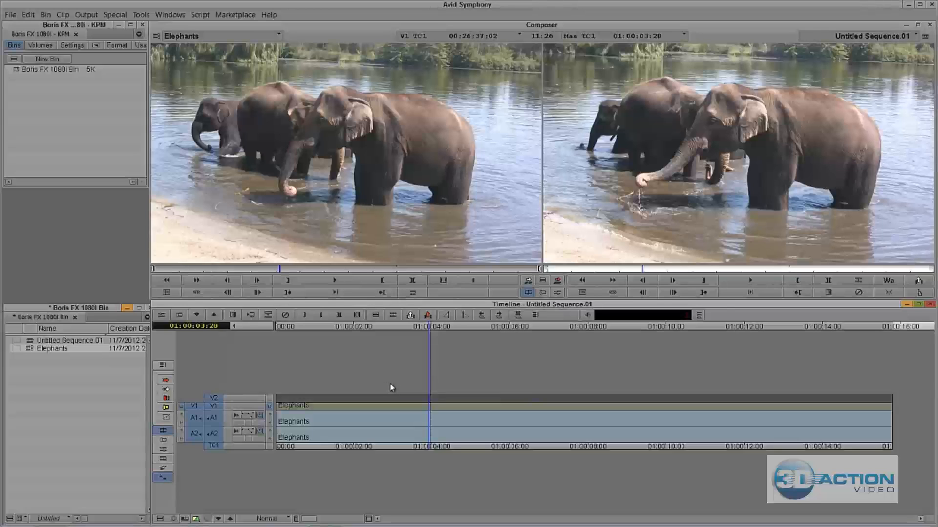
Apply the BCC Videoscope effect from the BCC Color & Tone category to the filler on V2 and park at 01:00:05:02
{"action": "key", "text": "ctrl+8"}
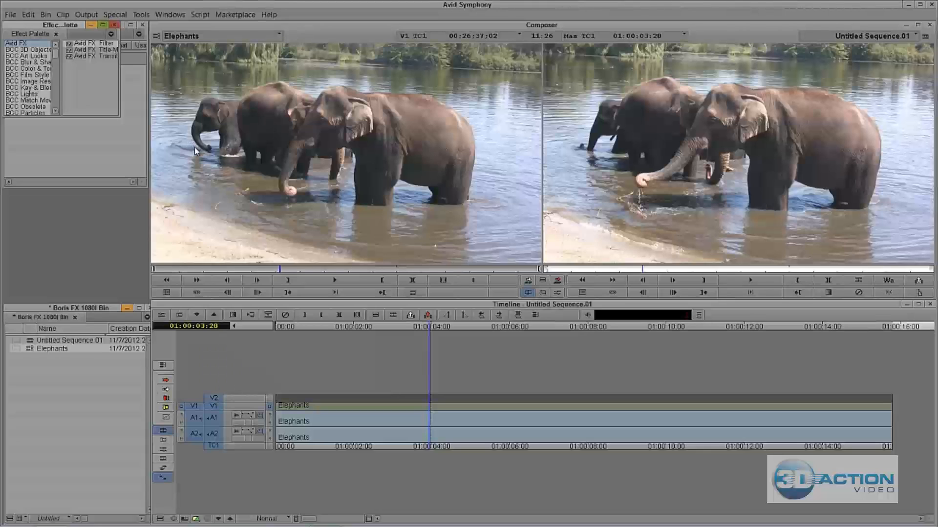
{"action": "left_click", "coordinate": [32, 68]}
{"action": "left_click_drag", "start_coordinate": [117, 72], "coordinate": [116, 106]}
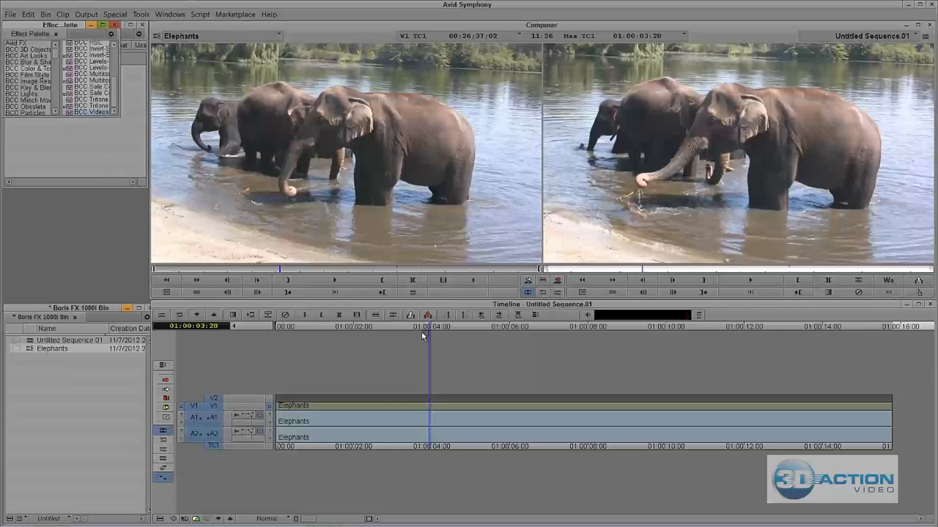
{"action": "left_click_drag", "start_coordinate": [428, 394], "coordinate": [430, 398]}
{"action": "left_click", "coordinate": [472, 409]}
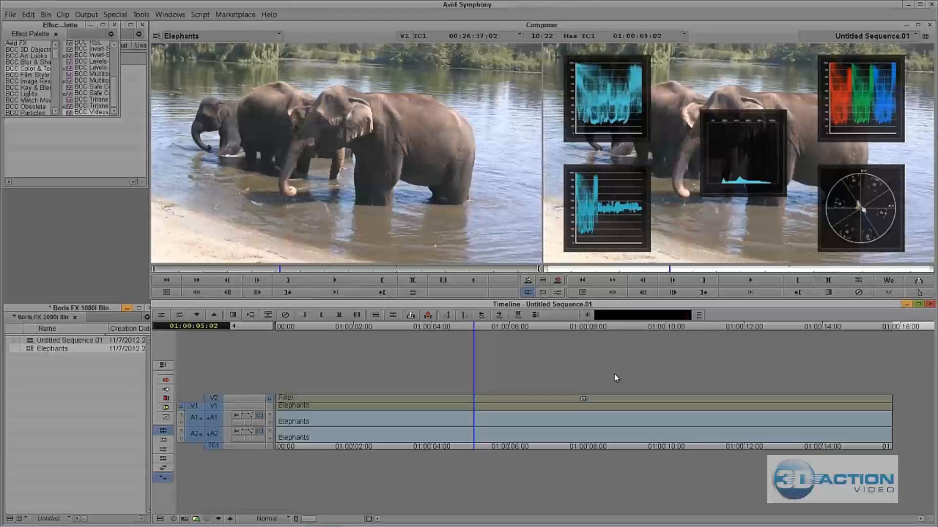
In the BCC Videoscope settings, turn off the histogram, vectorscope, YCbCr and RGB waveform displays, and scale the Waveform Monitor to 92.7
{"action": "key", "text": "F8"}
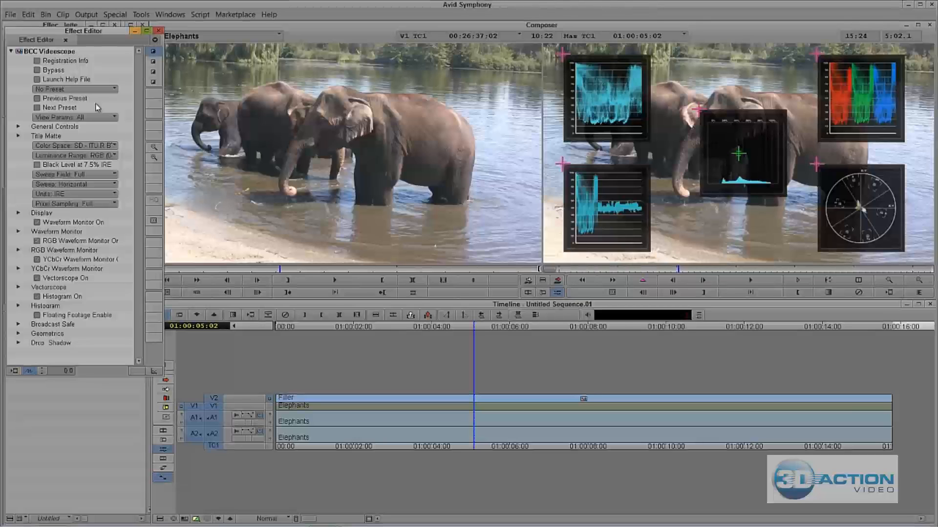
{"action": "left_click", "coordinate": [557, 292]}
{"action": "left_click", "coordinate": [37, 297]}
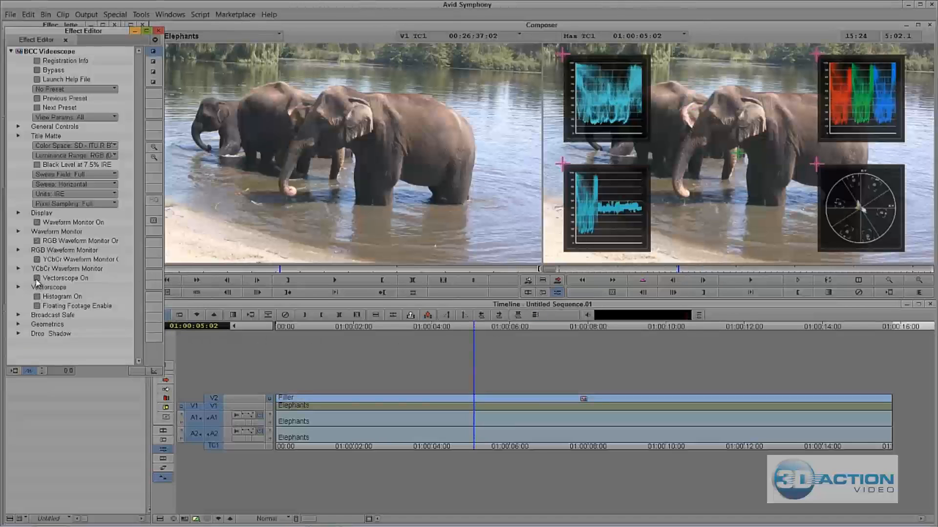
{"action": "left_click", "coordinate": [36, 278]}
{"action": "left_click", "coordinate": [37, 259]}
{"action": "left_click", "coordinate": [37, 241]}
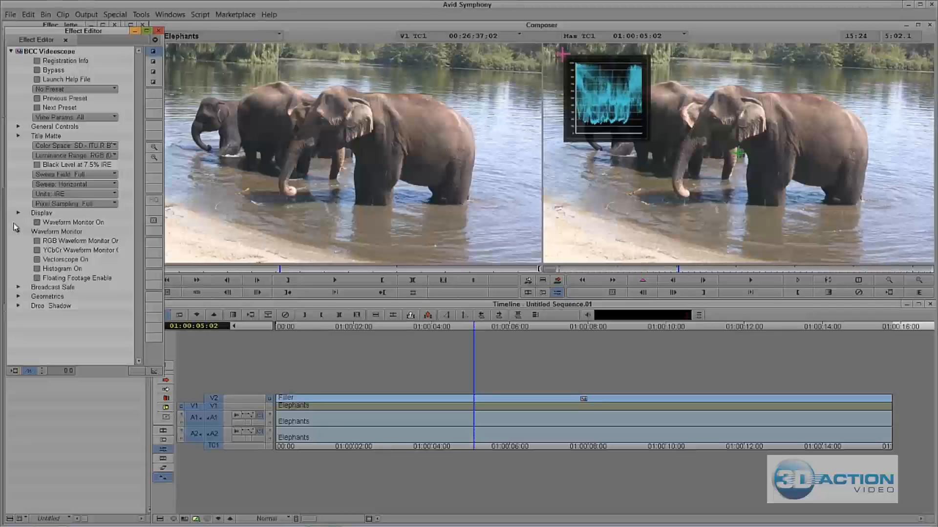
{"action": "left_click", "coordinate": [18, 231]}
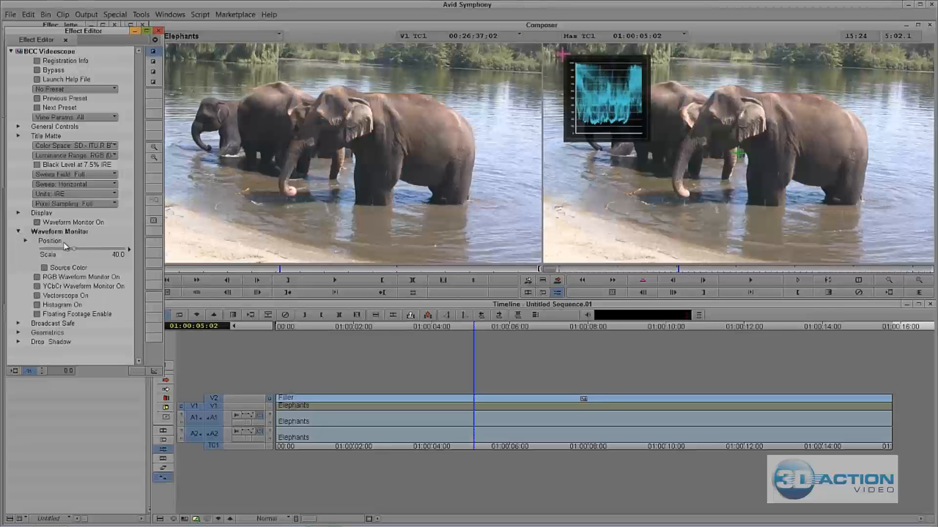
{"action": "left_click_drag", "start_coordinate": [74, 249], "coordinate": [118, 249]}
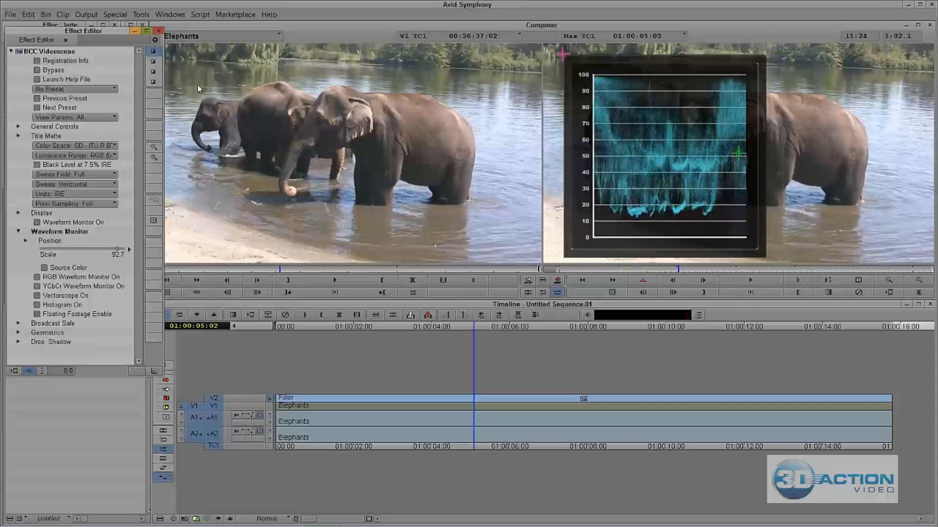
Compare the Videoscope waveform with the Y Waveform in the Color Correction workspace and return to the Source/Record Editing workspace
{"action": "left_click", "coordinate": [169, 16]}
{"action": "mouse_move", "coordinate": [195, 27]}
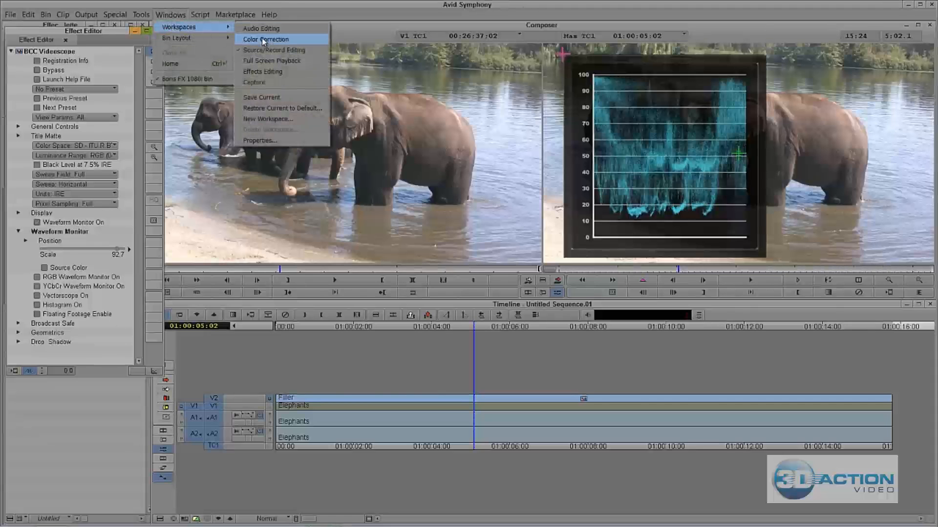
{"action": "left_click", "coordinate": [291, 54]}
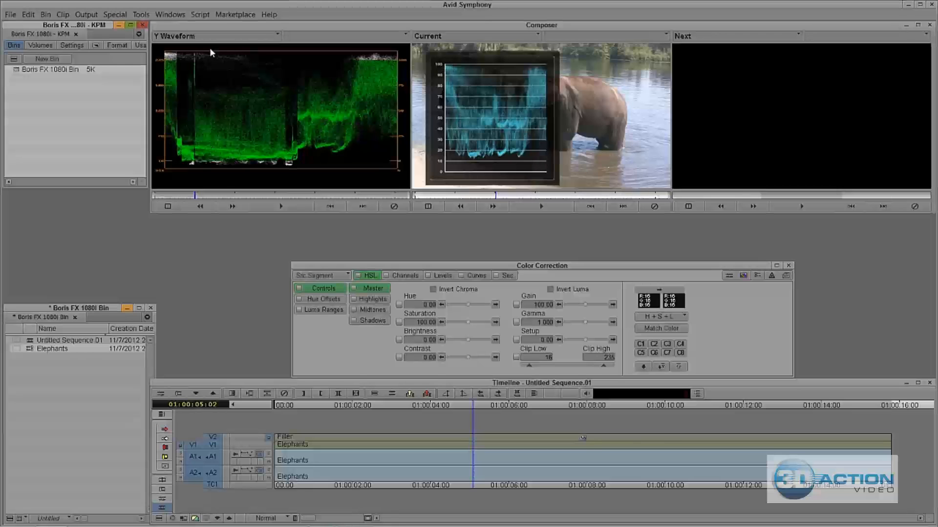
{"action": "left_click", "coordinate": [176, 14]}
{"action": "mouse_move", "coordinate": [178, 27]}
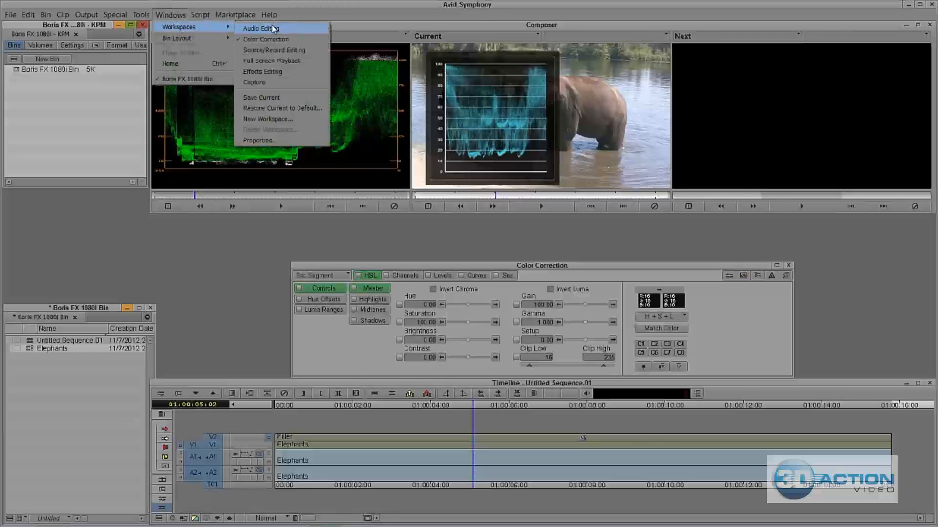
{"action": "left_click", "coordinate": [275, 51]}
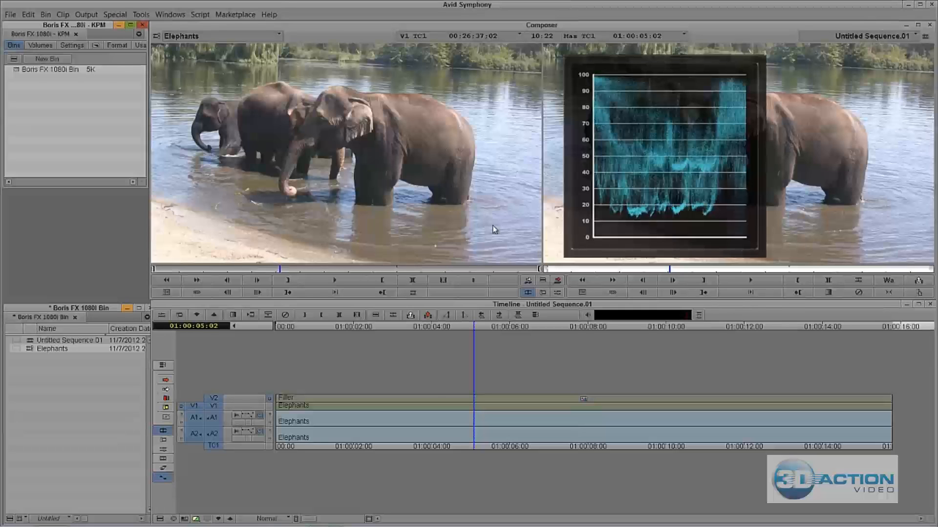
Reopen the Videoscope effect on V2 with a wider Effect Editor and set its Luminance Range to D1 (16-235)
{"action": "left_click", "coordinate": [469, 399]}
{"action": "key", "text": "apostrophe"}
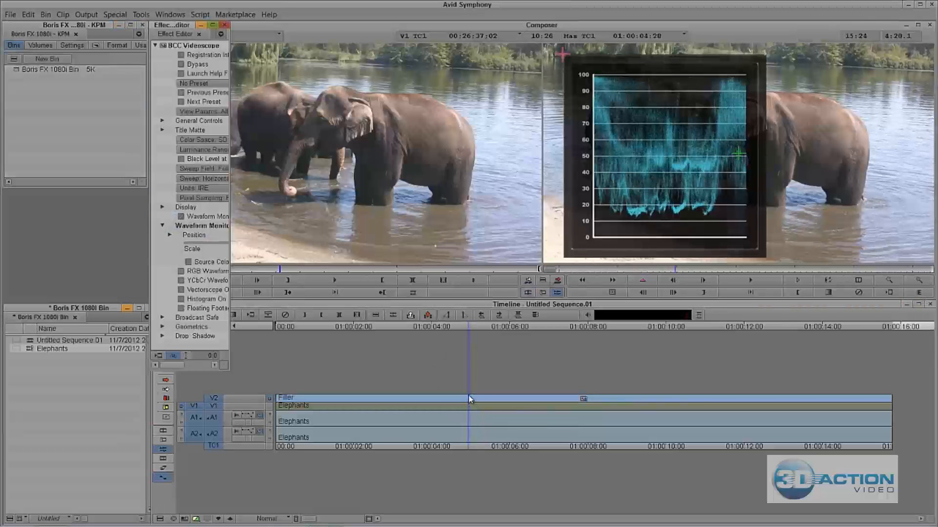
{"action": "left_click_drag", "start_coordinate": [178, 30], "coordinate": [50, 34]}
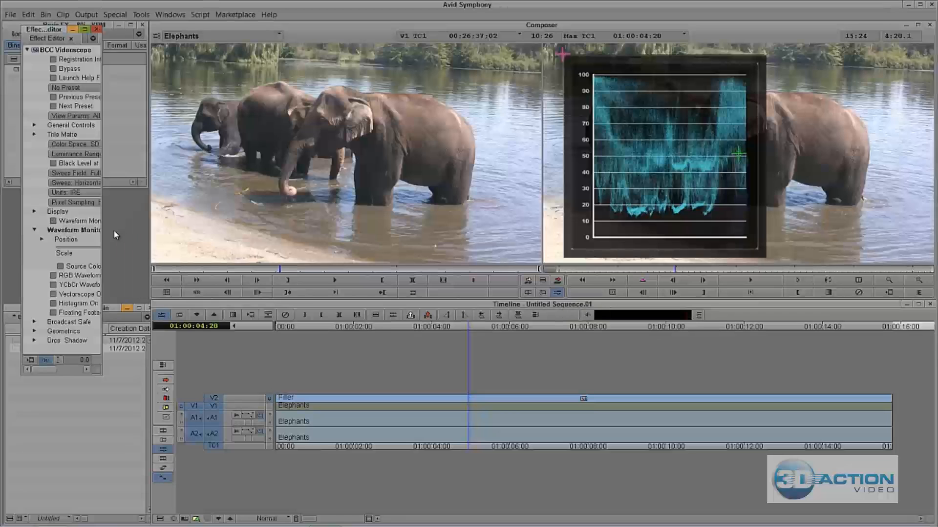
{"action": "left_click_drag", "start_coordinate": [101, 231], "coordinate": [188, 230]}
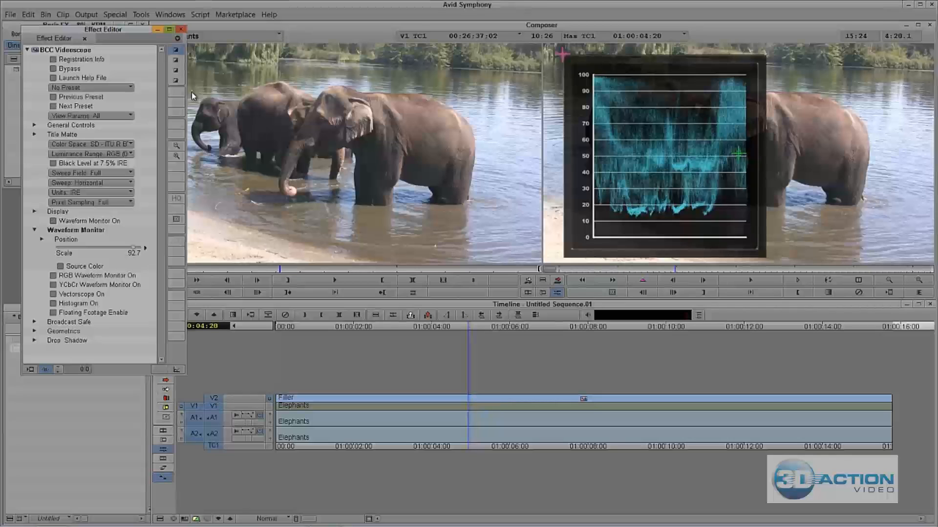
{"action": "left_click", "coordinate": [113, 156]}
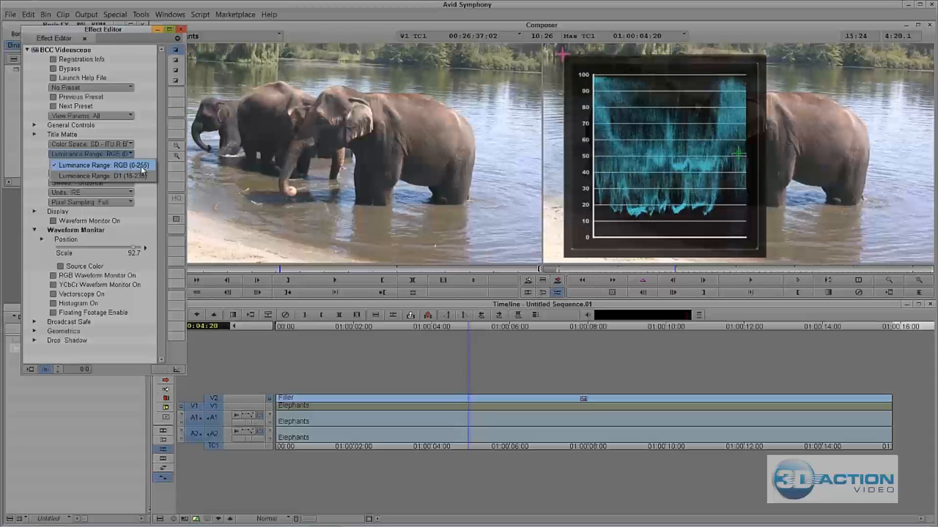
{"action": "left_click", "coordinate": [85, 176]}
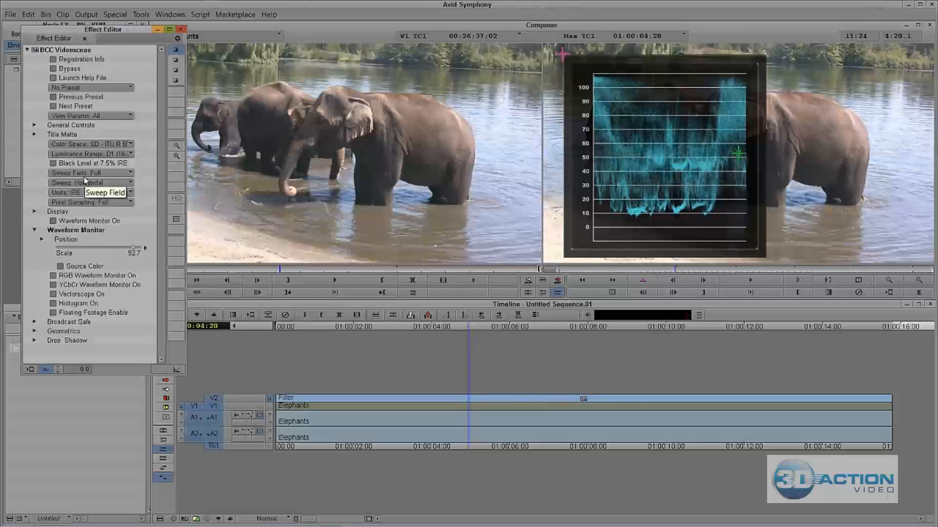
Check the D1-range waveform against the Color Correction workspace's Y Waveform and switch back to Source/Record Editing
{"action": "left_click", "coordinate": [169, 14]}
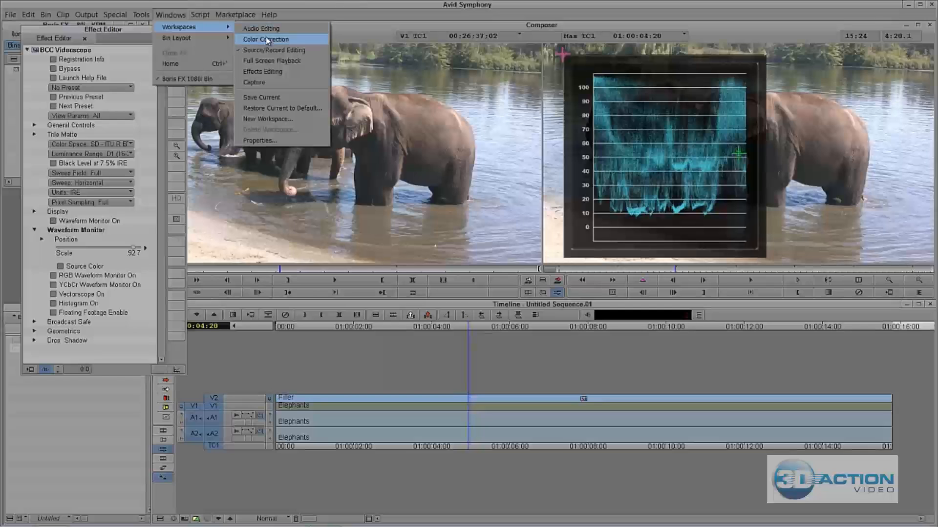
{"action": "left_click", "coordinate": [267, 40]}
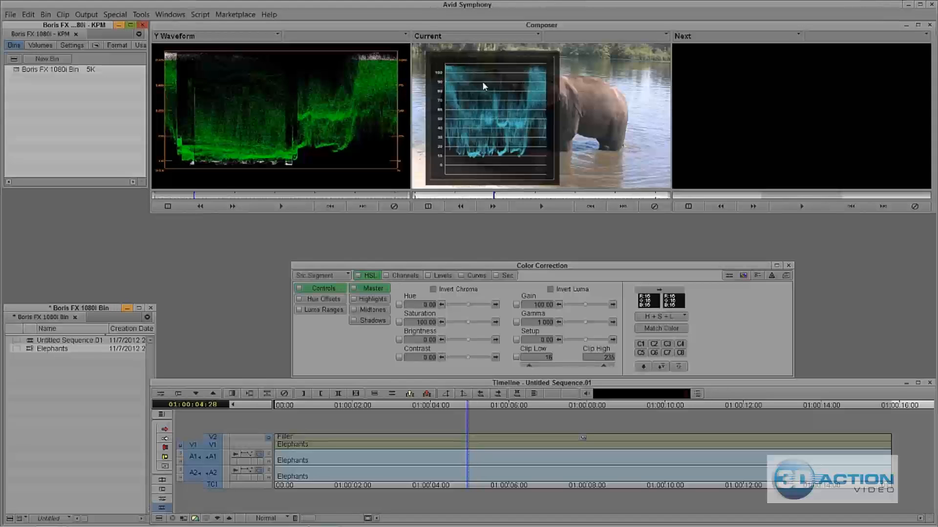
{"action": "left_click", "coordinate": [171, 15]}
{"action": "mouse_move", "coordinate": [173, 31]}
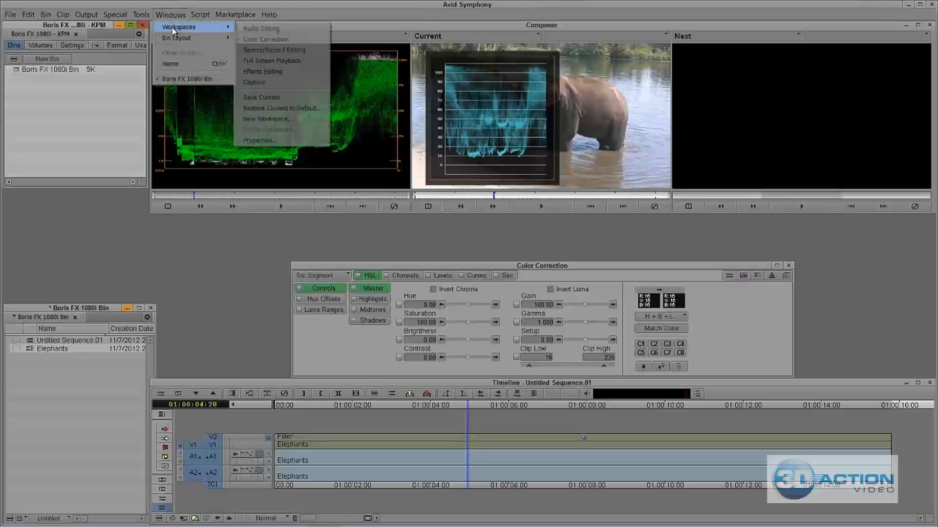
{"action": "left_click", "coordinate": [260, 49]}
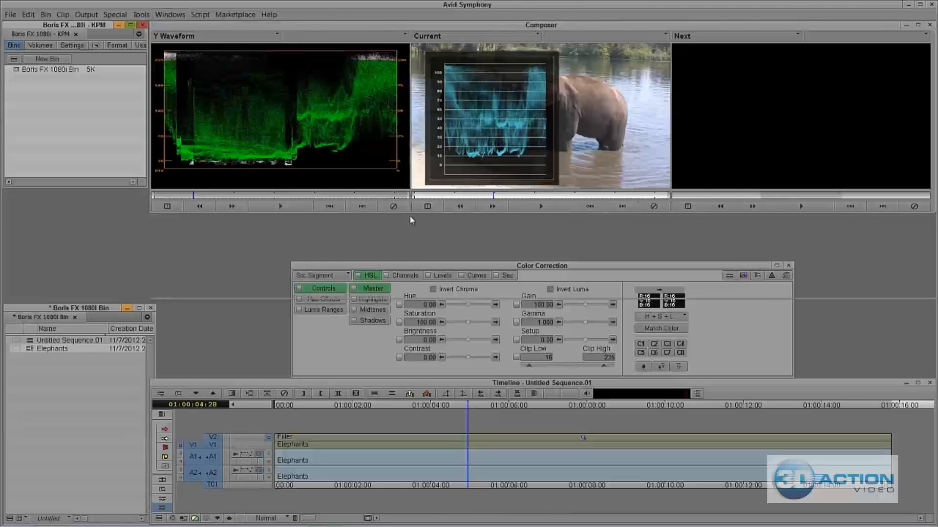
Reopen the Videoscope effect's settings in an enlarged Effect Editor and expand the Broadcast Safe parameters
{"action": "key", "text": "shift+F10"}
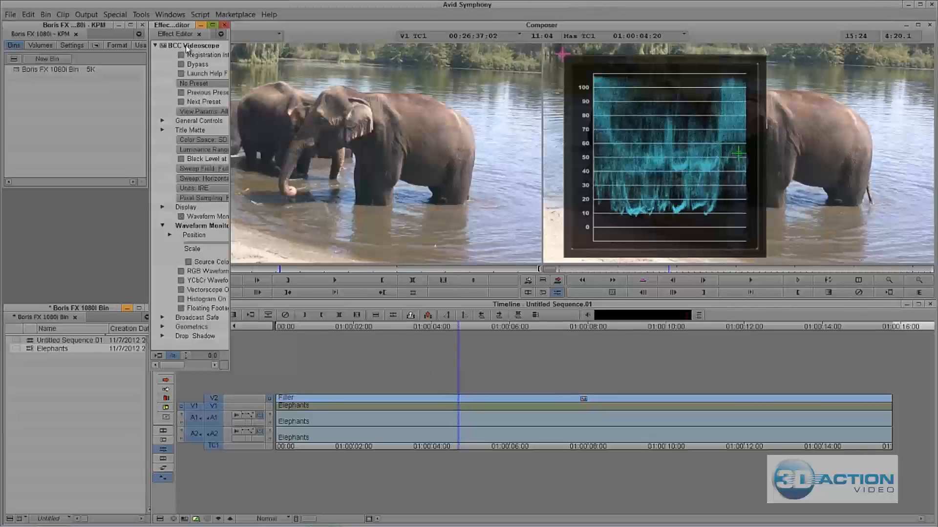
{"action": "left_click_drag", "start_coordinate": [182, 28], "coordinate": [42, 38]}
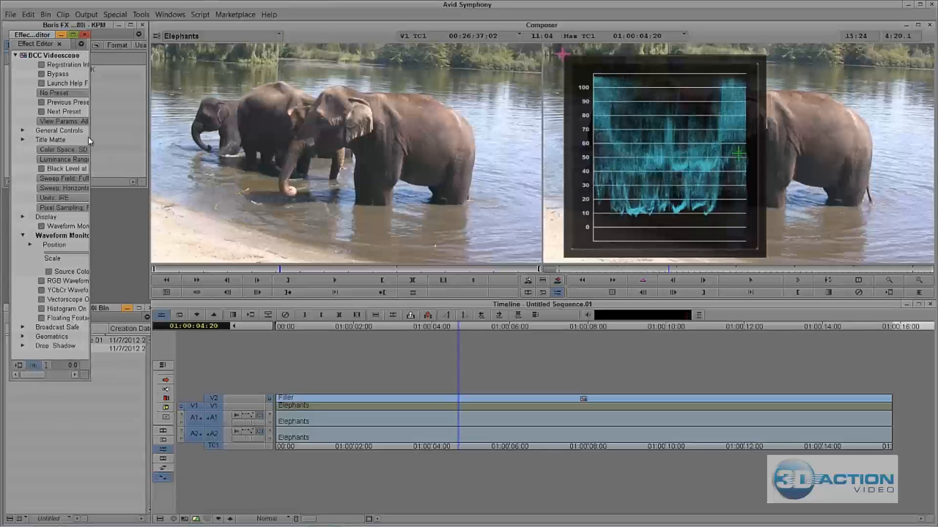
{"action": "left_click_drag", "start_coordinate": [89, 138], "coordinate": [191, 142]}
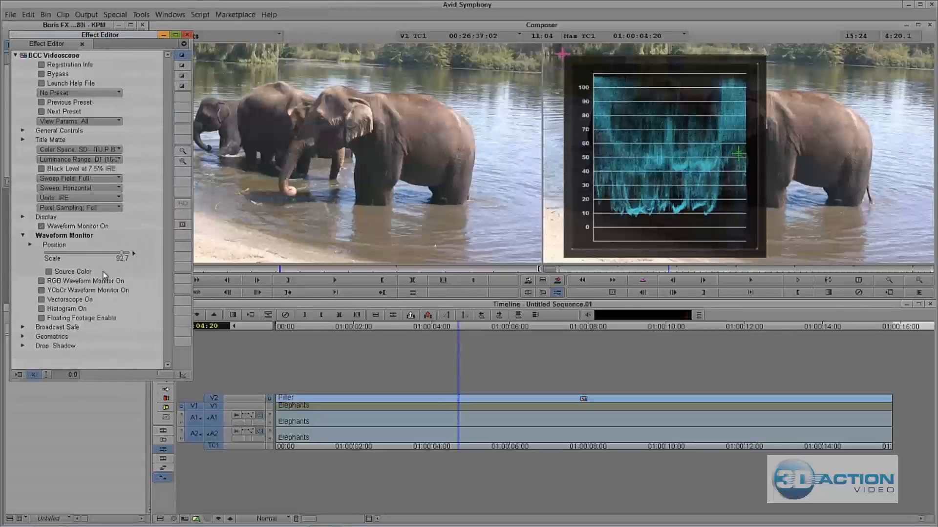
{"action": "left_click", "coordinate": [22, 327]}
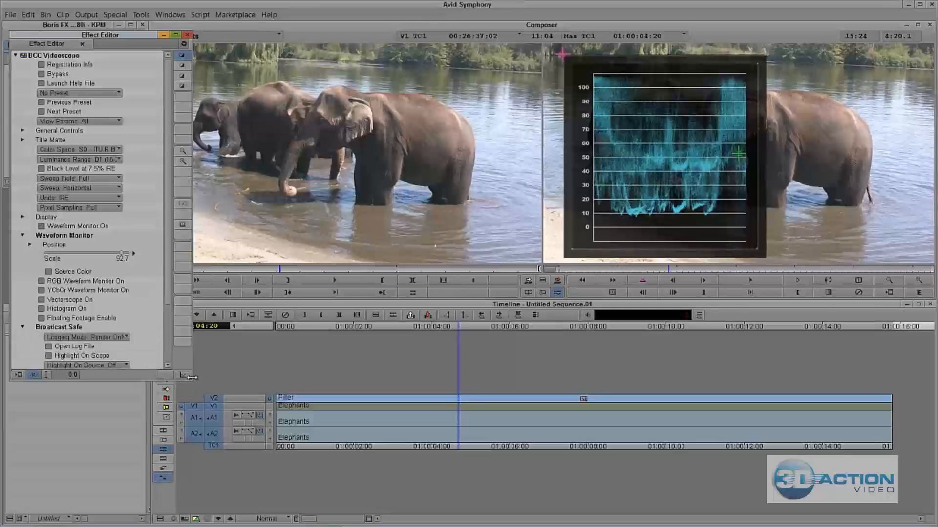
{"action": "left_click_drag", "start_coordinate": [193, 380], "coordinate": [217, 432]}
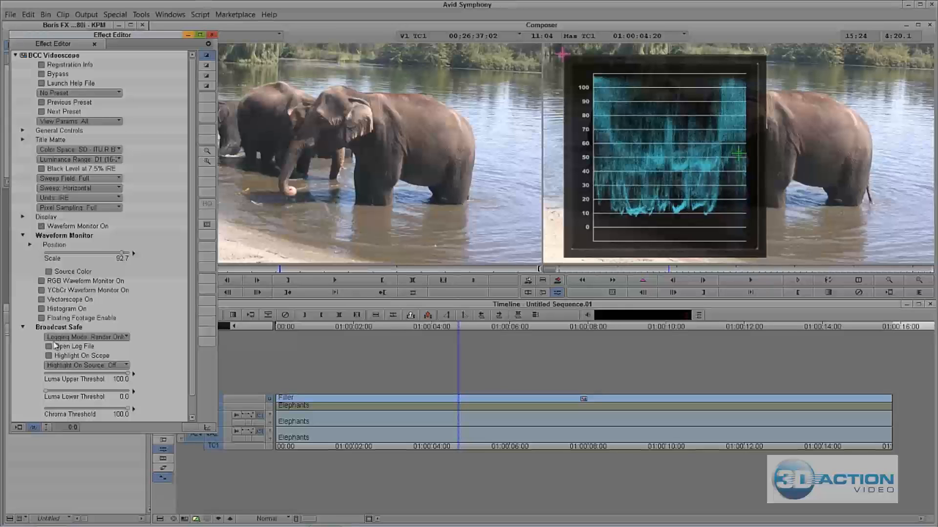
Configure Broadcast Safe with the Render Only logging mode, Highlight On Scope, and Highlight On Source set to Zebra Pattern
{"action": "left_click", "coordinate": [108, 338]}
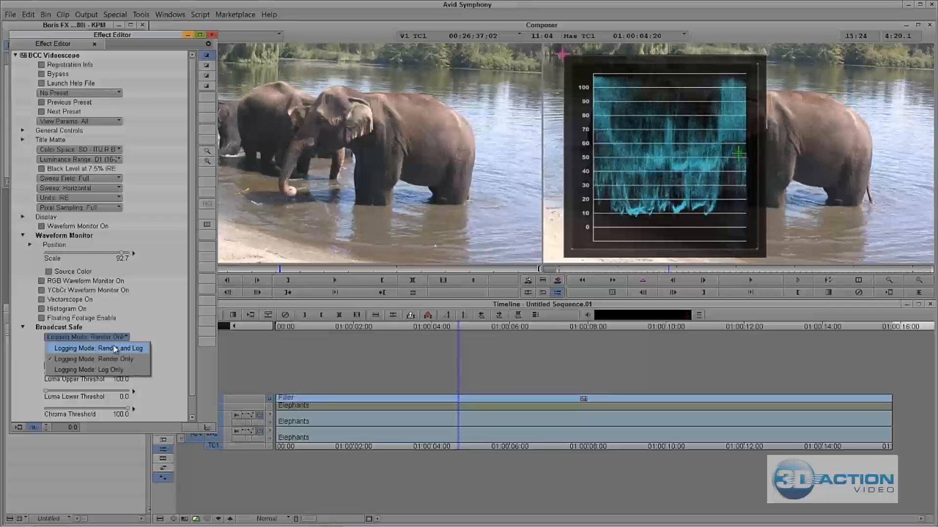
{"action": "left_click", "coordinate": [109, 358]}
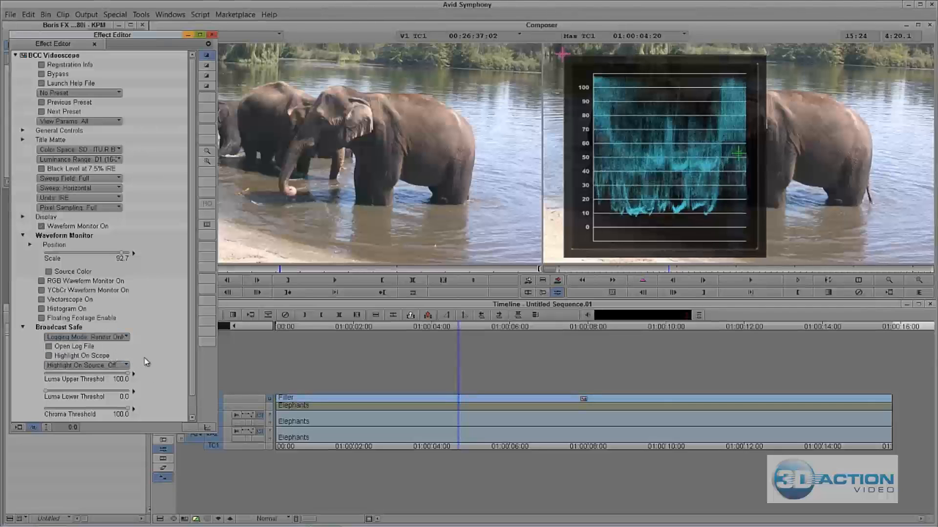
{"action": "left_click", "coordinate": [49, 355]}
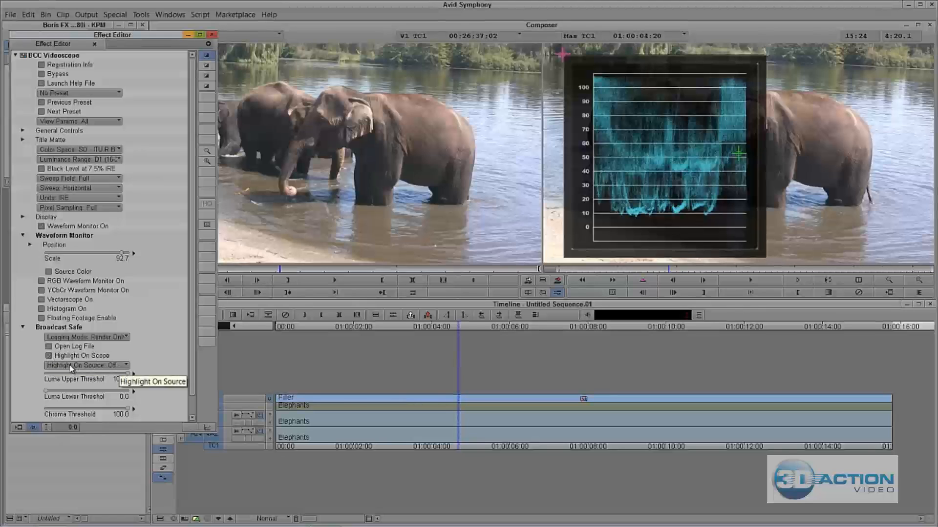
{"action": "left_click", "coordinate": [109, 365]}
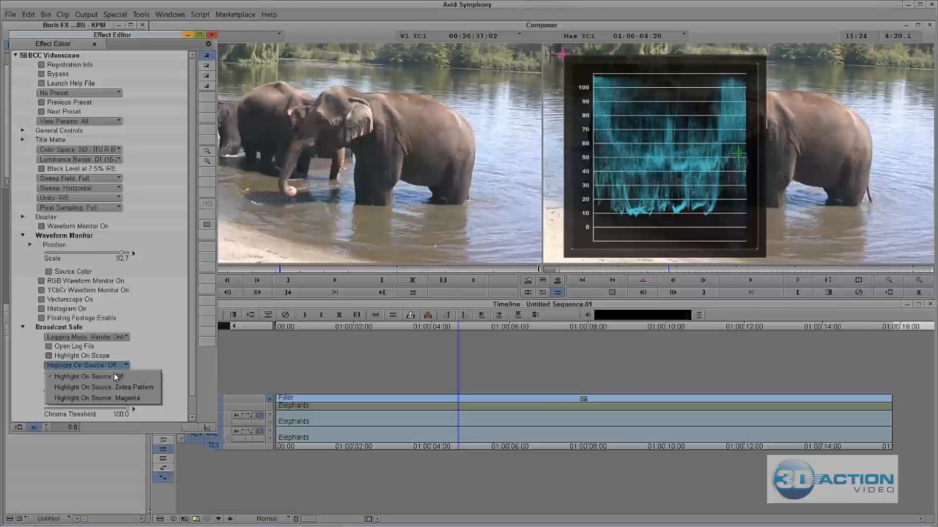
{"action": "left_click", "coordinate": [127, 385]}
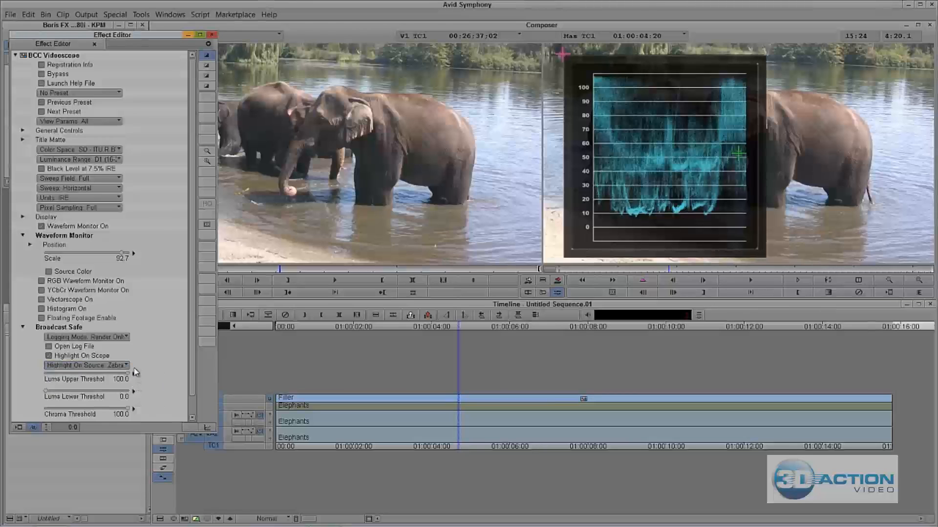
Compare the picture with the Waveform Monitor off and on, and set the Broadcast Safe Luma Upper Threshold to 92.1
{"action": "left_click", "coordinate": [41, 227]}
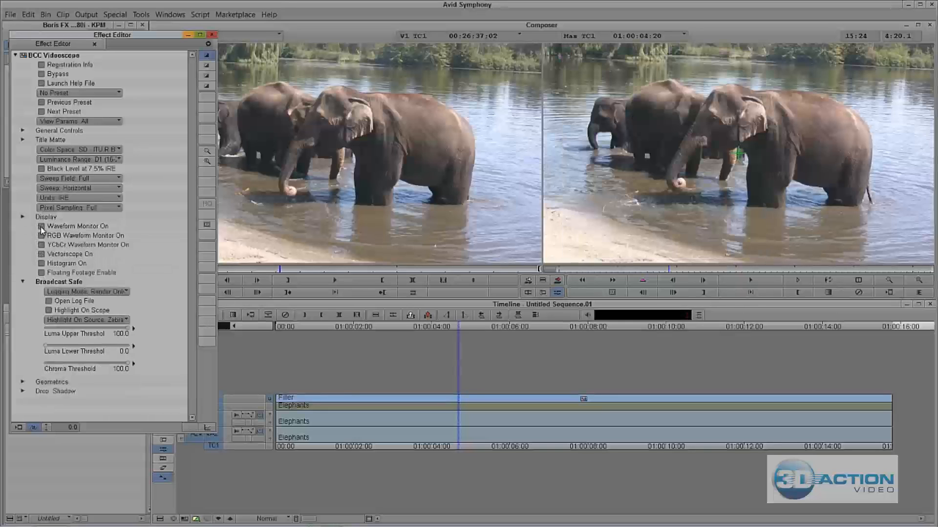
{"action": "left_click", "coordinate": [41, 228]}
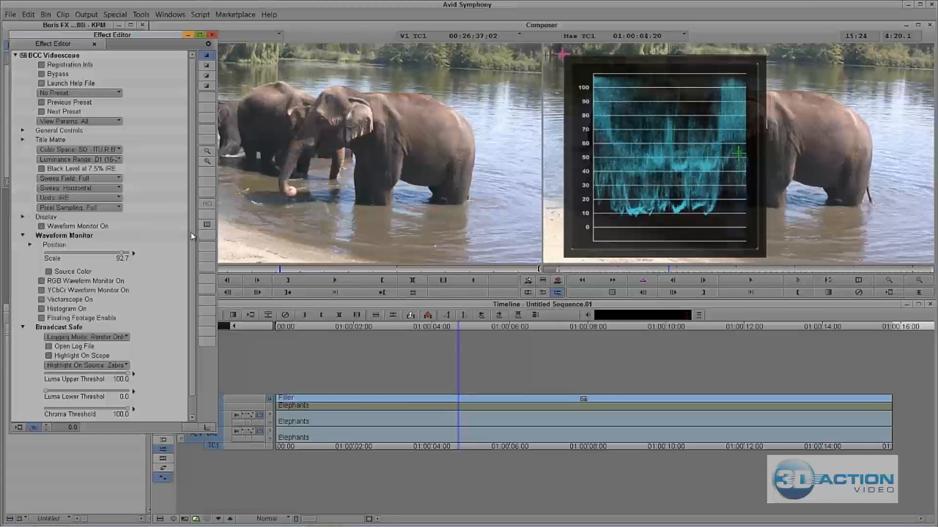
{"action": "scroll", "coordinate": [191, 260], "scroll_direction": "down", "scroll_amount": 2}
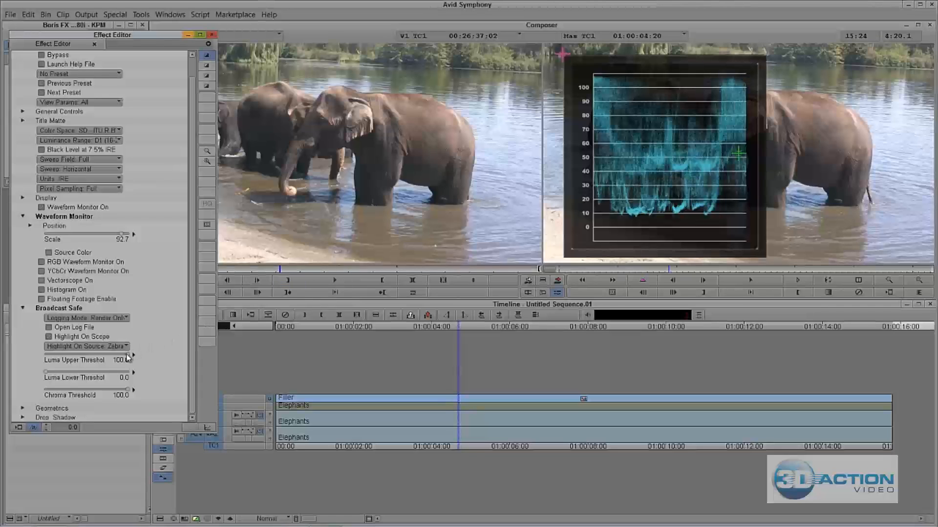
{"action": "left_click_drag", "start_coordinate": [123, 355], "coordinate": [121, 357]}
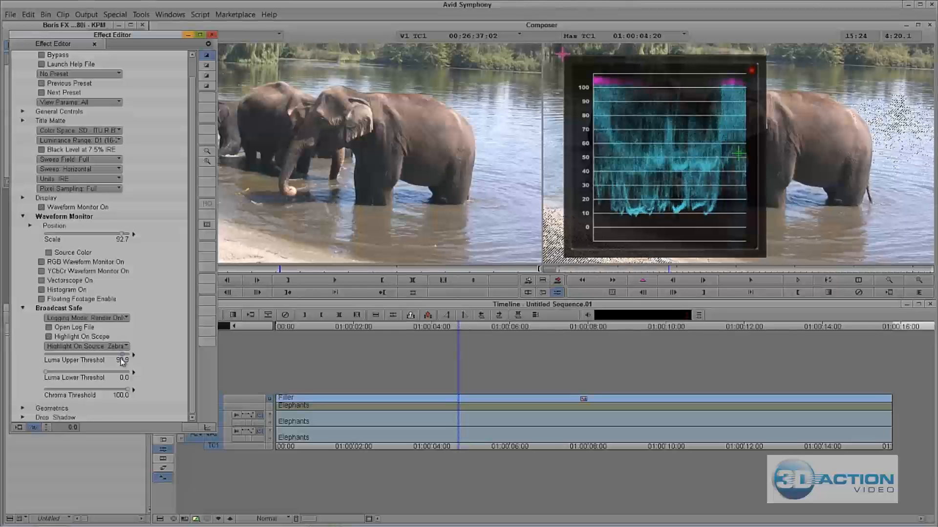
{"action": "right_click", "coordinate": [121, 361]}
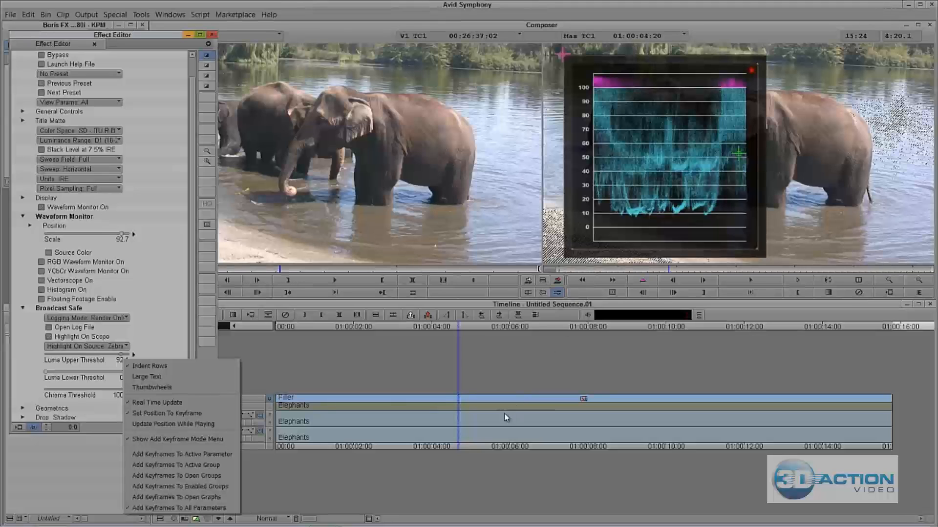
Scrub the clip to check the zebra highlights, first with the Videoscope's Waveform Monitor shown and again with it turned off
{"action": "left_click", "coordinate": [459, 399]}
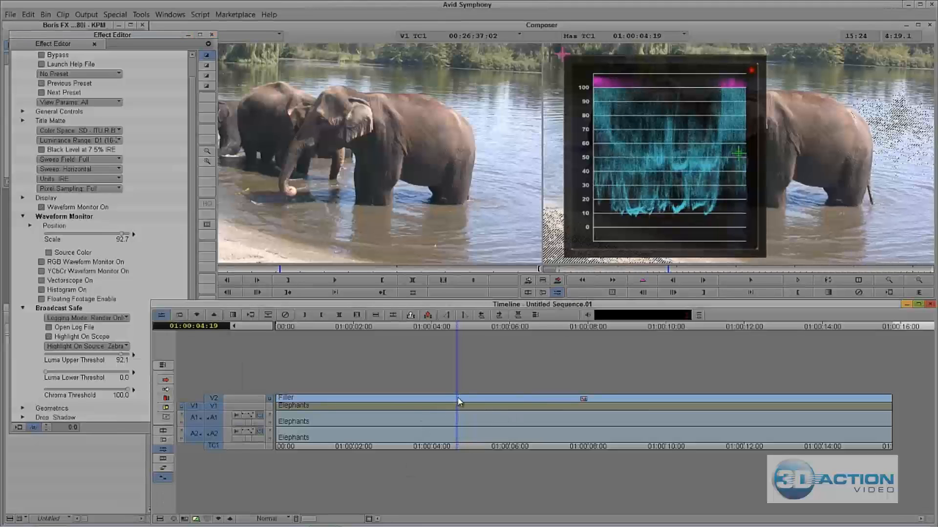
{"action": "key", "text": "Escape"}
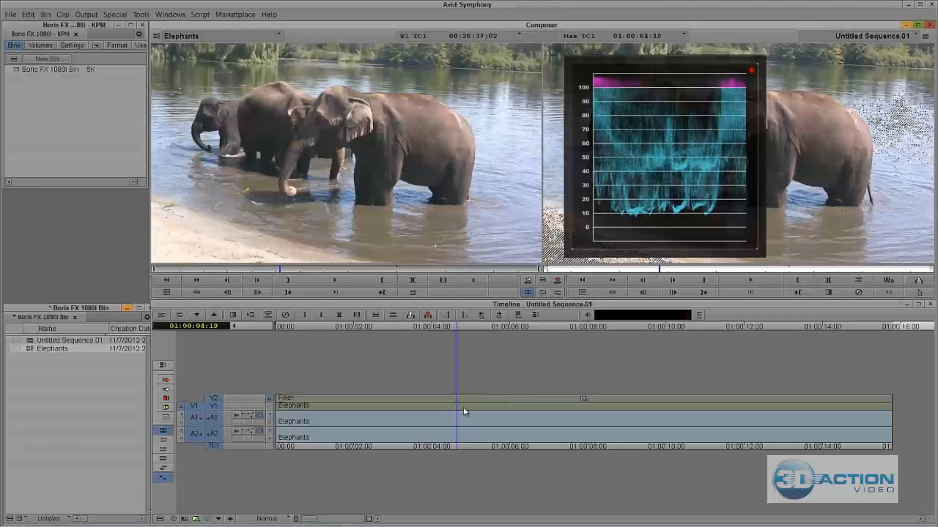
{"action": "left_click_drag", "start_coordinate": [469, 410], "coordinate": [603, 404]}
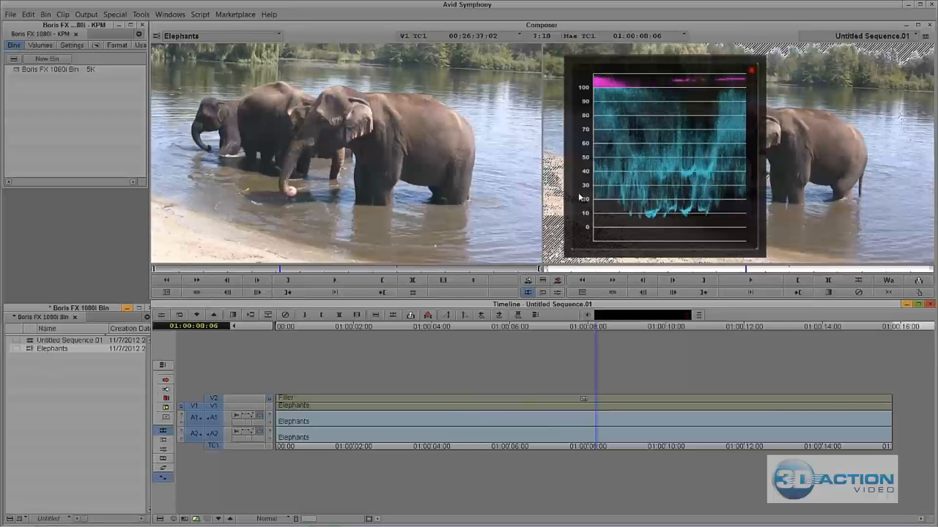
{"action": "left_click_drag", "start_coordinate": [625, 412], "coordinate": [530, 399]}
{"action": "key", "text": "bracketright"}
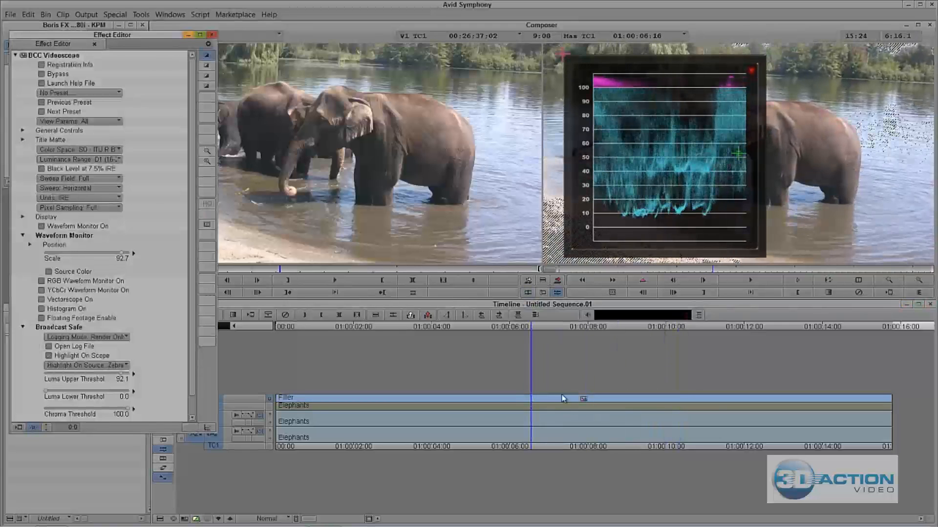
{"action": "left_click", "coordinate": [41, 227]}
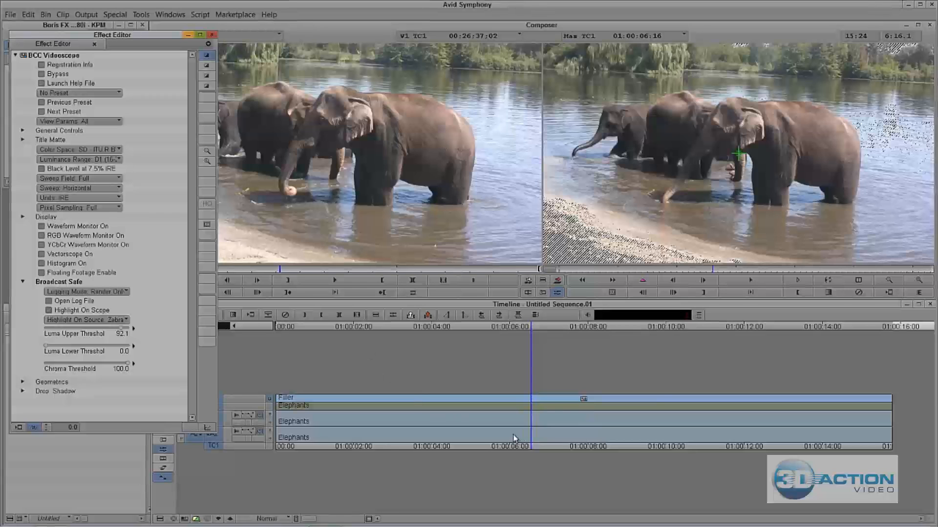
{"action": "left_click", "coordinate": [494, 403]}
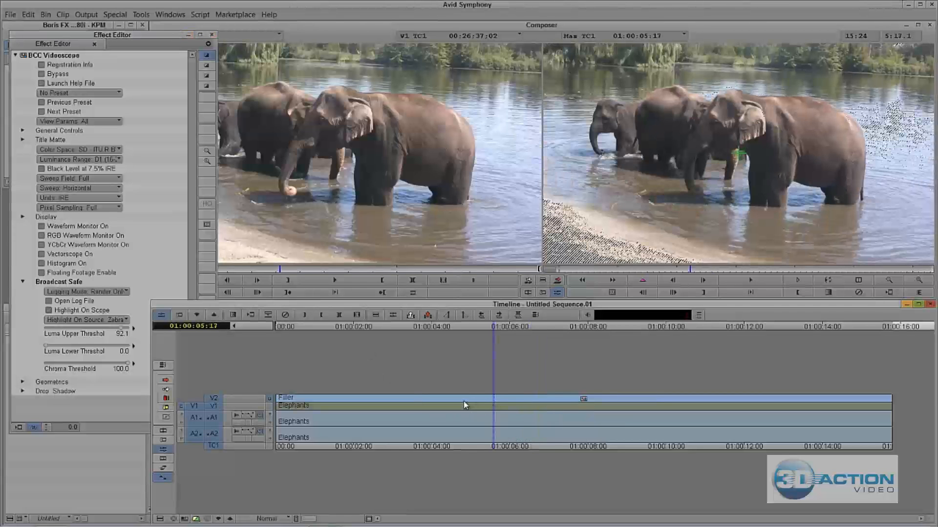
{"action": "left_click_drag", "start_coordinate": [465, 405], "coordinate": [532, 420]}
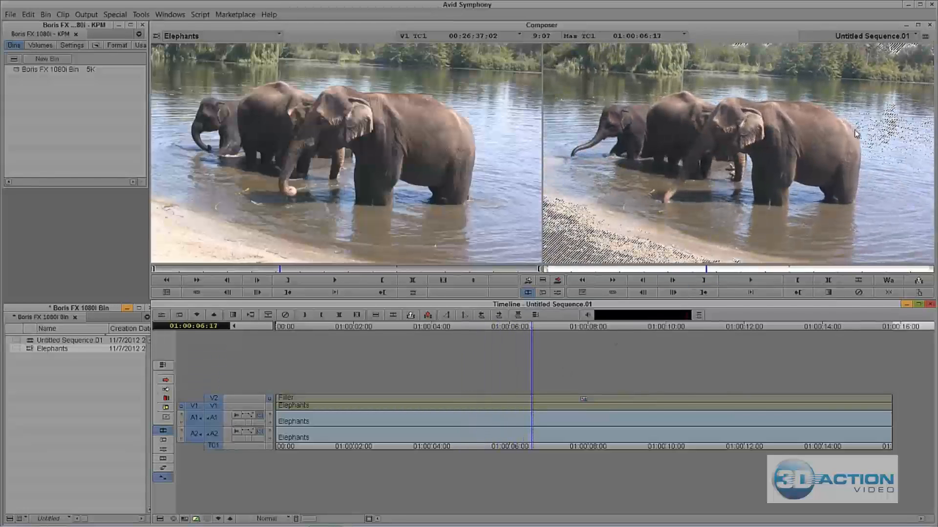
Set the Videoscope's Highlight On Source to magenta and scrub the clip to check the marked areas
{"action": "left_click", "coordinate": [557, 293]}
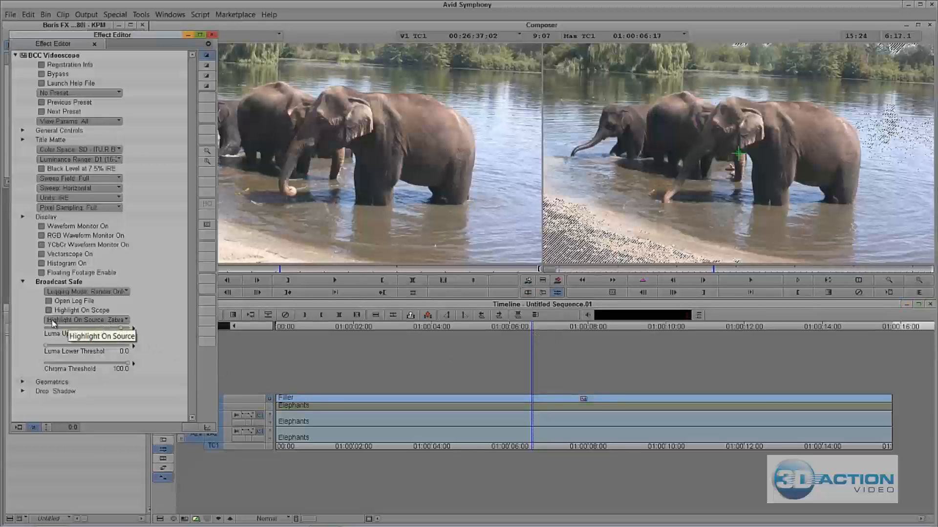
{"action": "left_click", "coordinate": [103, 324]}
{"action": "left_click", "coordinate": [101, 352]}
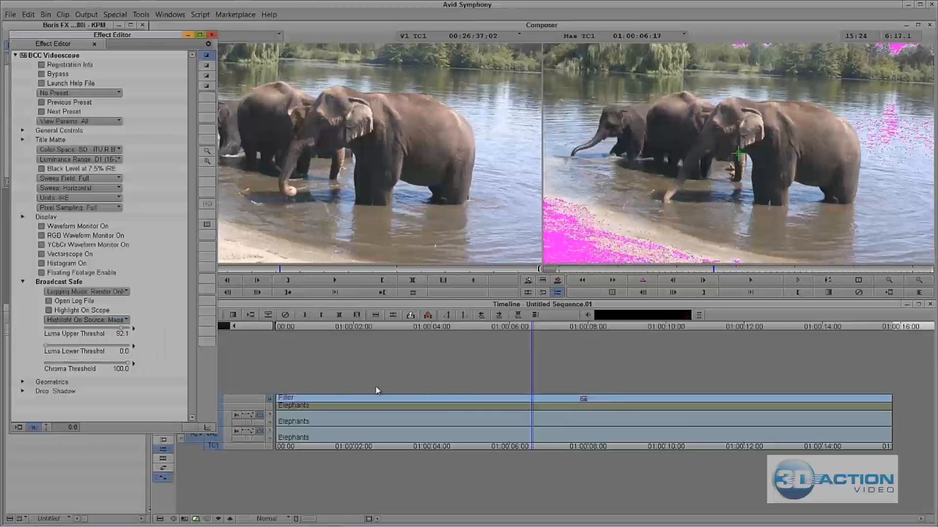
{"action": "left_click", "coordinate": [523, 406]}
{"action": "left_click_drag", "start_coordinate": [522, 405], "coordinate": [468, 416]}
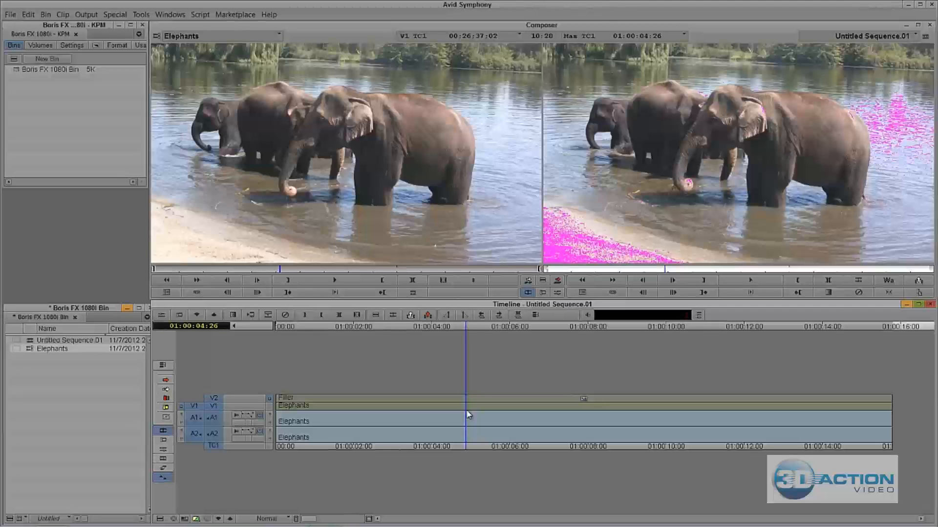
Return to the sequence start and show the Image effects in an enlarged Effect Palette
{"action": "key", "text": "Home"}
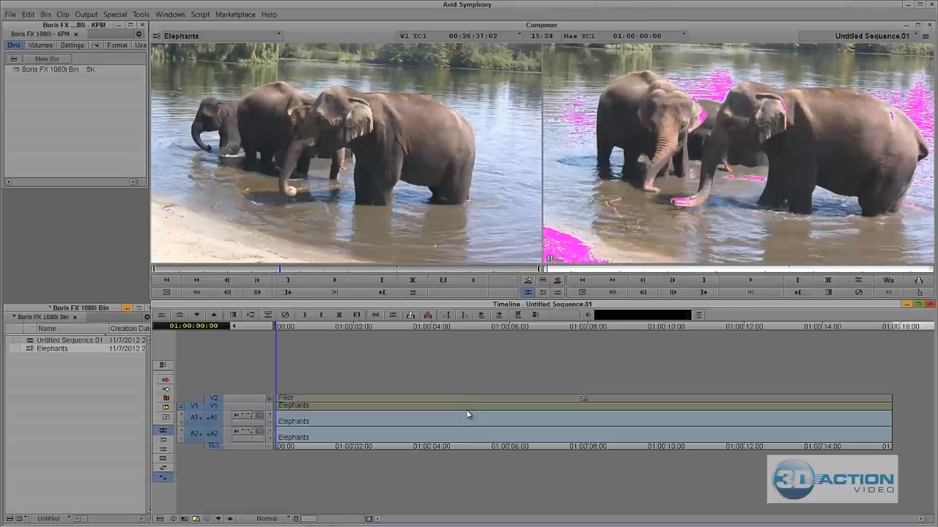
{"action": "key", "text": "ctrl+8"}
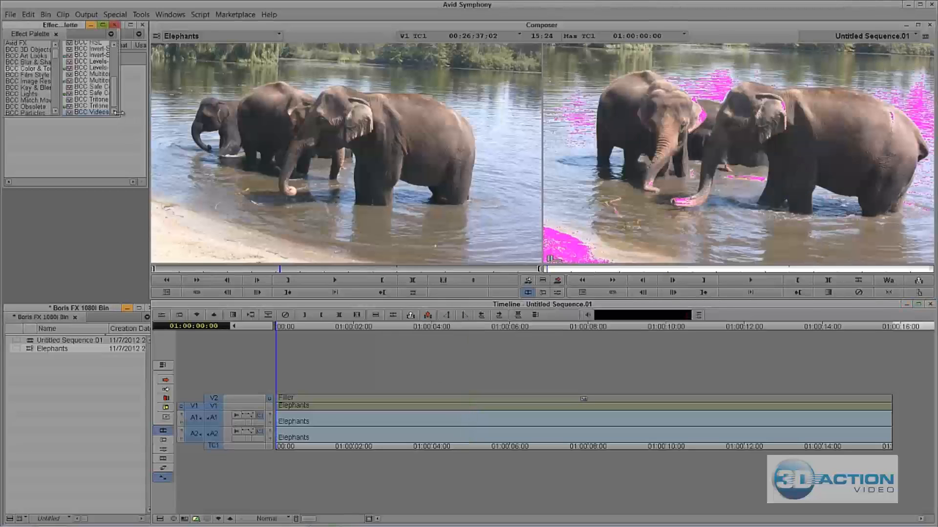
{"action": "left_click_drag", "start_coordinate": [119, 113], "coordinate": [159, 181]}
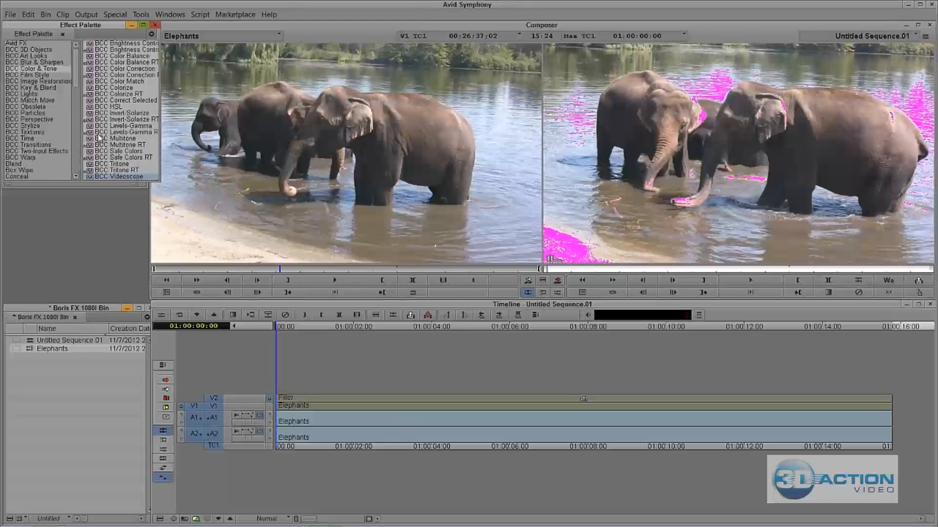
{"action": "left_click_drag", "start_coordinate": [77, 74], "coordinate": [77, 99]}
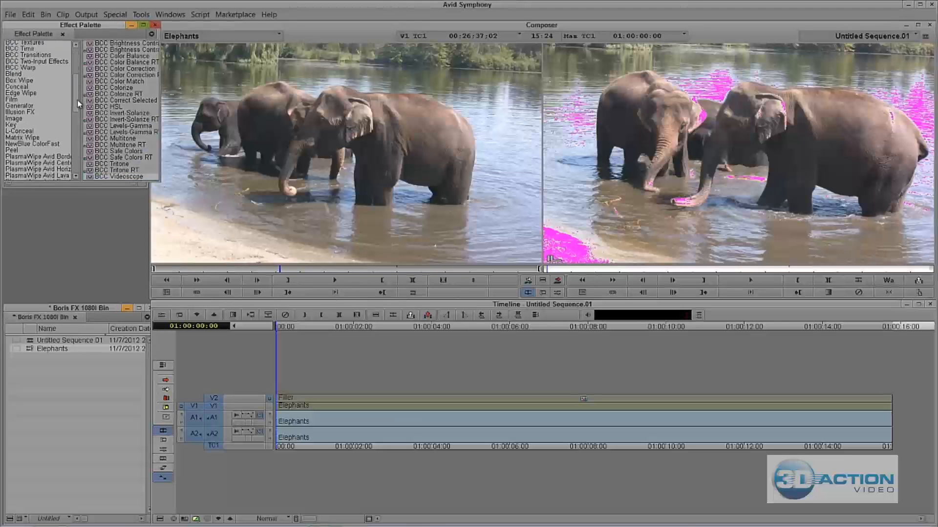
{"action": "left_click", "coordinate": [38, 118]}
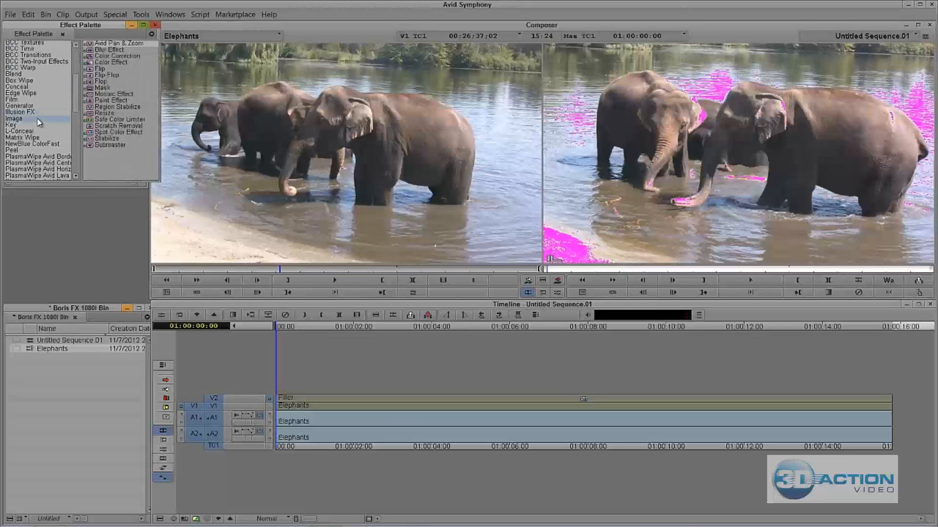
Apply the Color Correction effect to the Elephants clip on V1 and move to 01:00:01:15
{"action": "left_click", "coordinate": [106, 58]}
{"action": "left_click", "coordinate": [106, 63]}
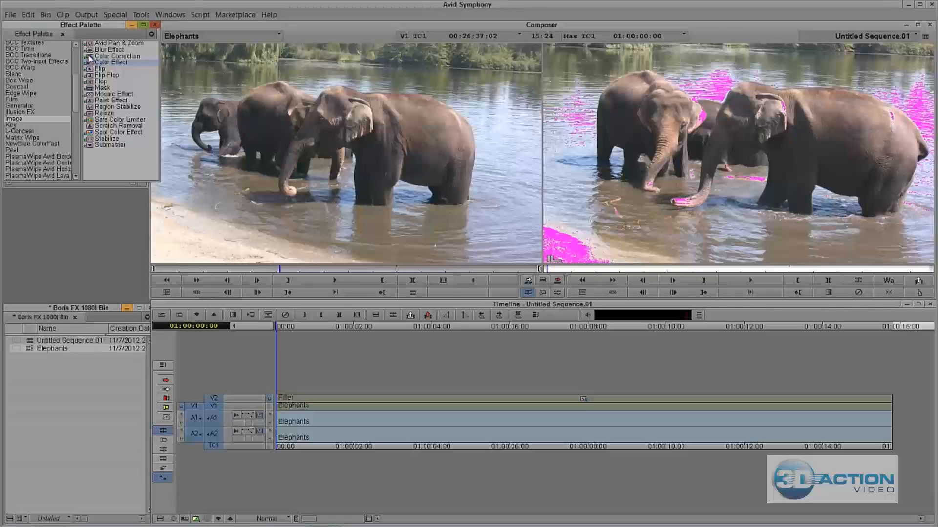
{"action": "left_click", "coordinate": [96, 56]}
{"action": "left_click", "coordinate": [308, 407]}
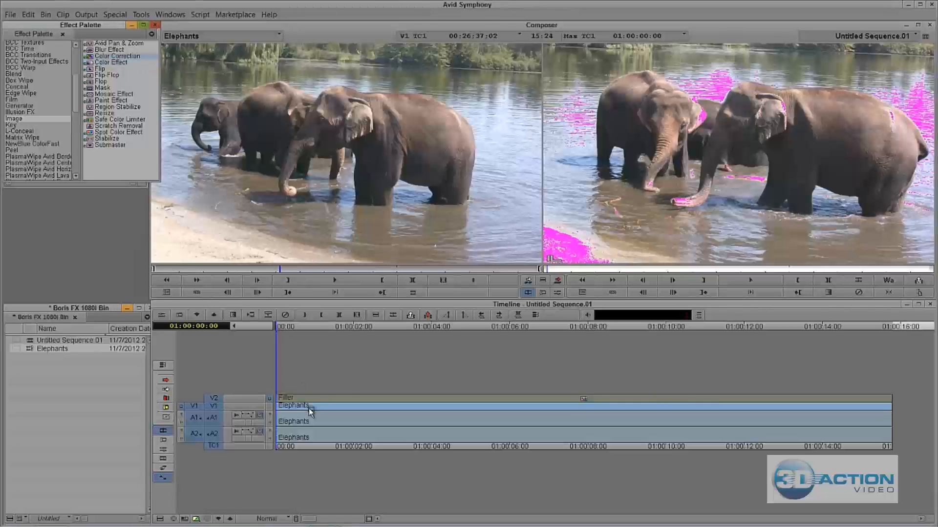
{"action": "left_click_drag", "start_coordinate": [309, 408], "coordinate": [309, 408]}
{"action": "left_click", "coordinate": [335, 412]}
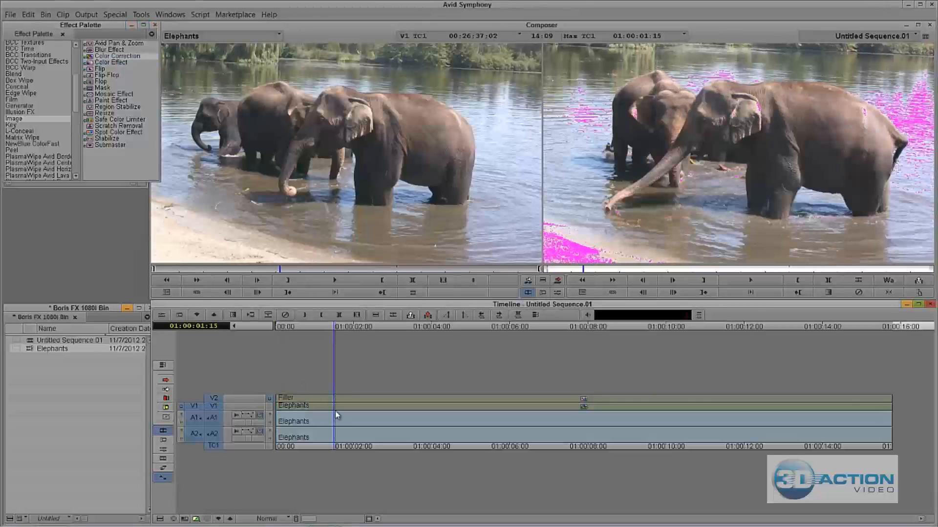
Open the Color Correction effect's HSL Master controls and lower the Gain to about 89
{"action": "key", "text": "shift+F11"}
{"action": "left_click", "coordinate": [335, 408]}
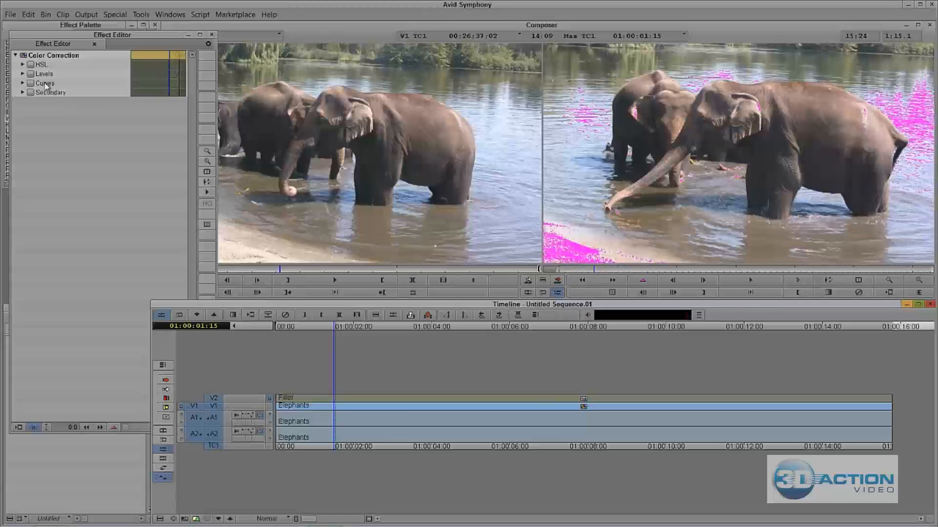
{"action": "left_click", "coordinate": [31, 66]}
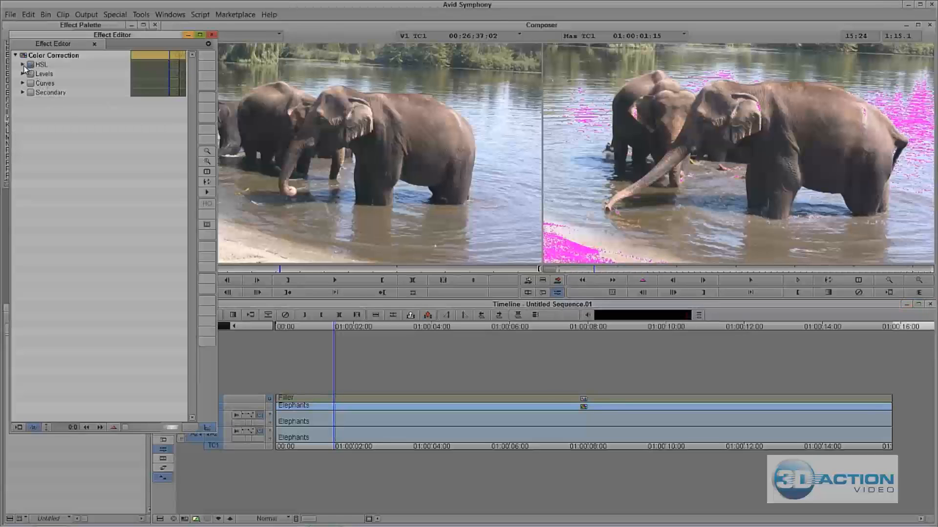
{"action": "left_click", "coordinate": [23, 64]}
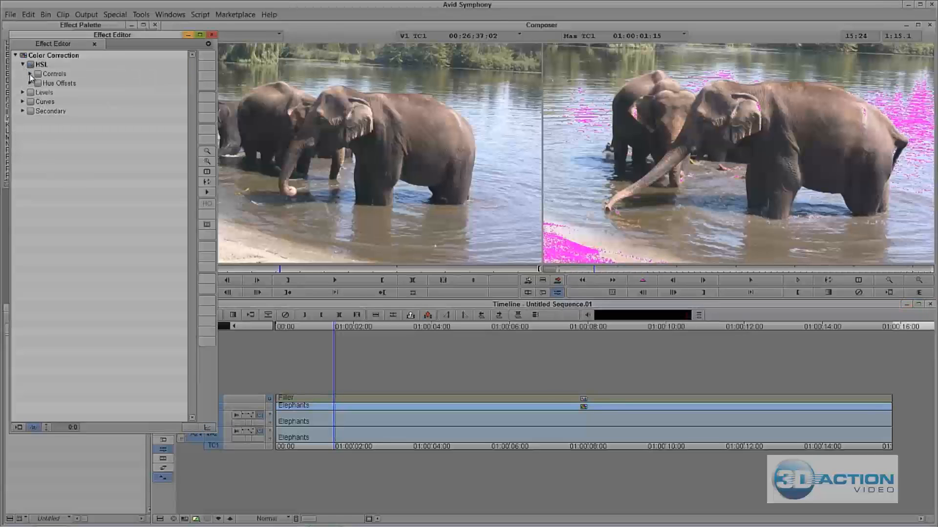
{"action": "left_click", "coordinate": [30, 74]}
{"action": "left_click", "coordinate": [38, 83]}
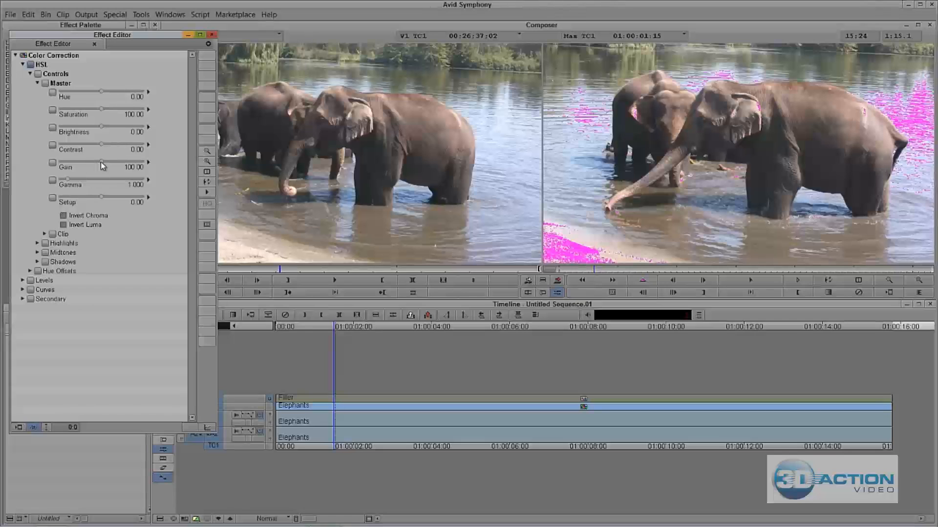
{"action": "left_click_drag", "start_coordinate": [102, 162], "coordinate": [99, 162]}
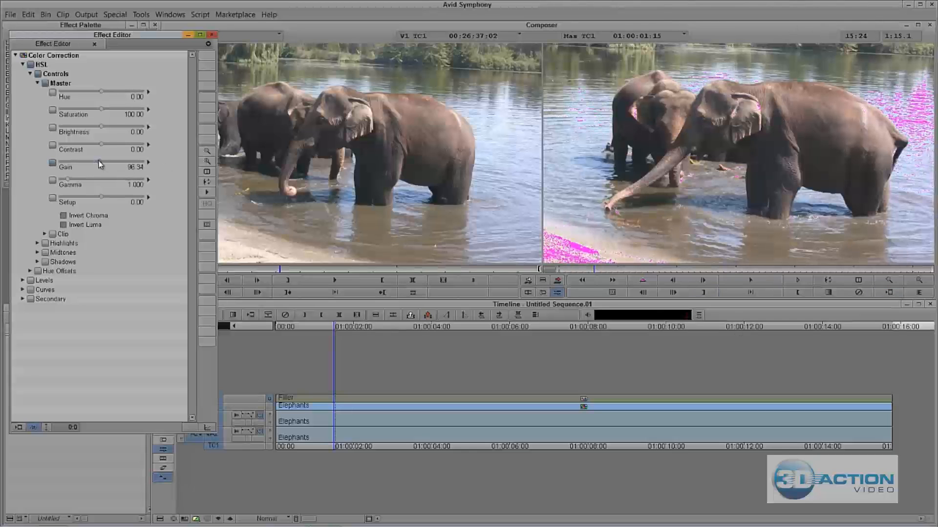
{"action": "left_click_drag", "start_coordinate": [97, 161], "coordinate": [100, 165]}
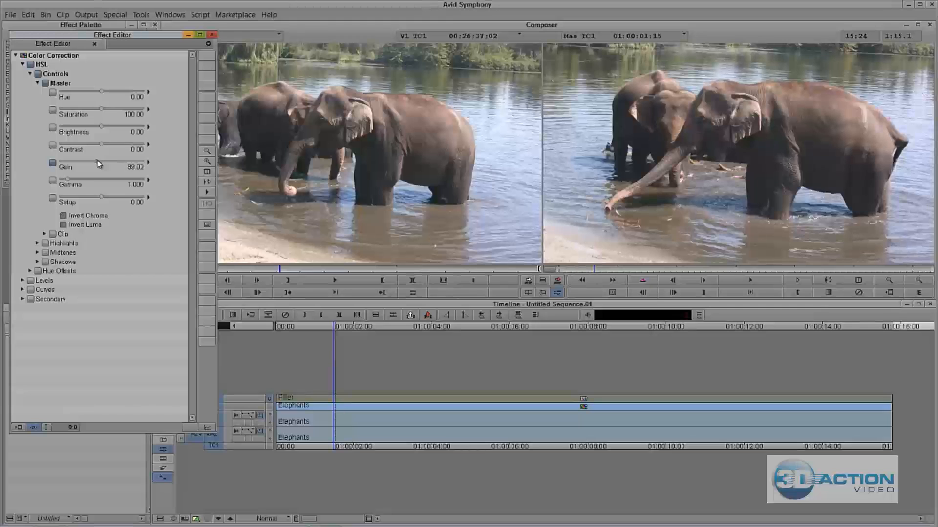
Reselect the Videoscope effect on V2 and turn its Waveform Monitor on
{"action": "left_click", "coordinate": [343, 399]}
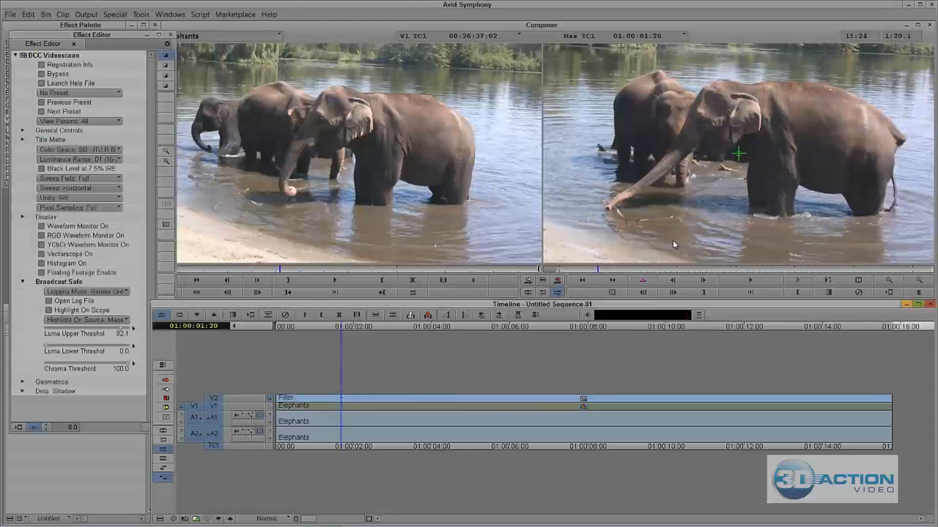
{"action": "left_click", "coordinate": [41, 226]}
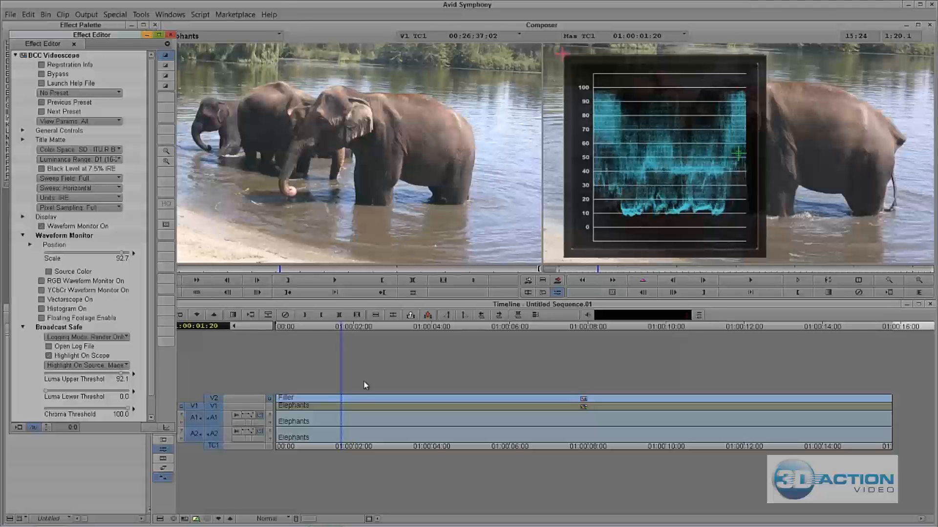
Remove the Color Correction effect from the V1 Elephants clip and apply the Color Effect in its place
{"action": "left_click", "coordinate": [349, 404]}
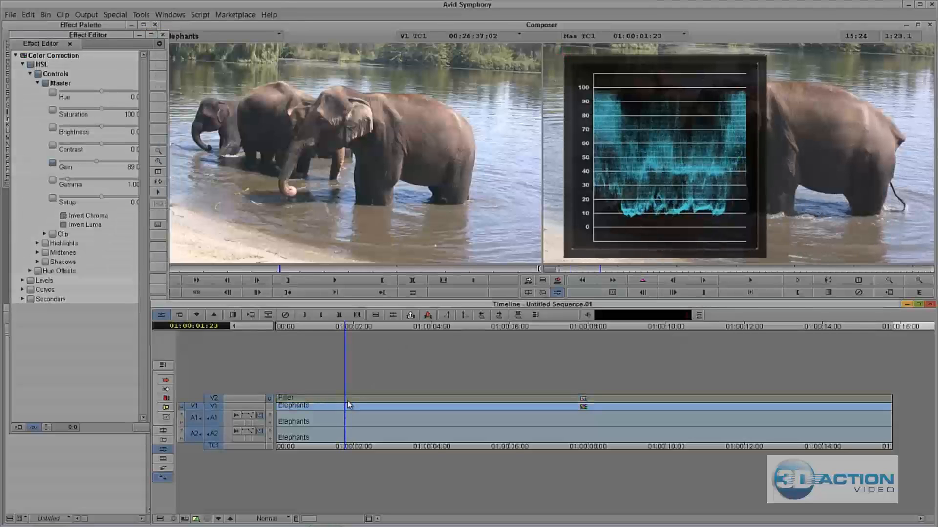
{"action": "key", "text": "Delete"}
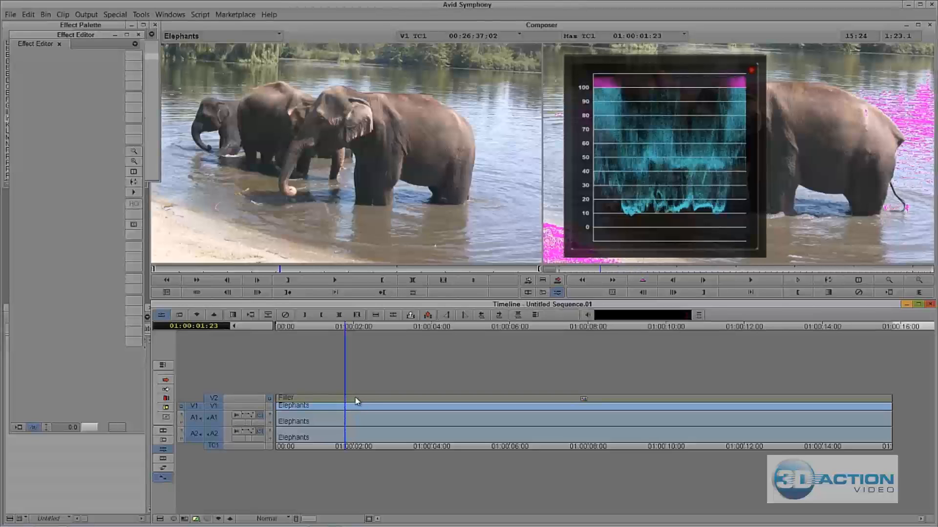
{"action": "key", "text": "ctrl+8"}
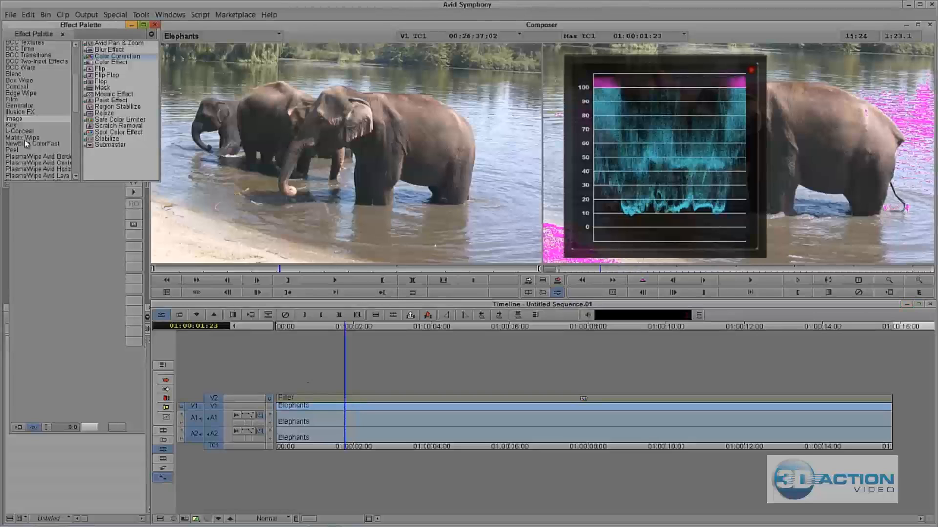
{"action": "left_click_drag", "start_coordinate": [90, 63], "coordinate": [356, 402]}
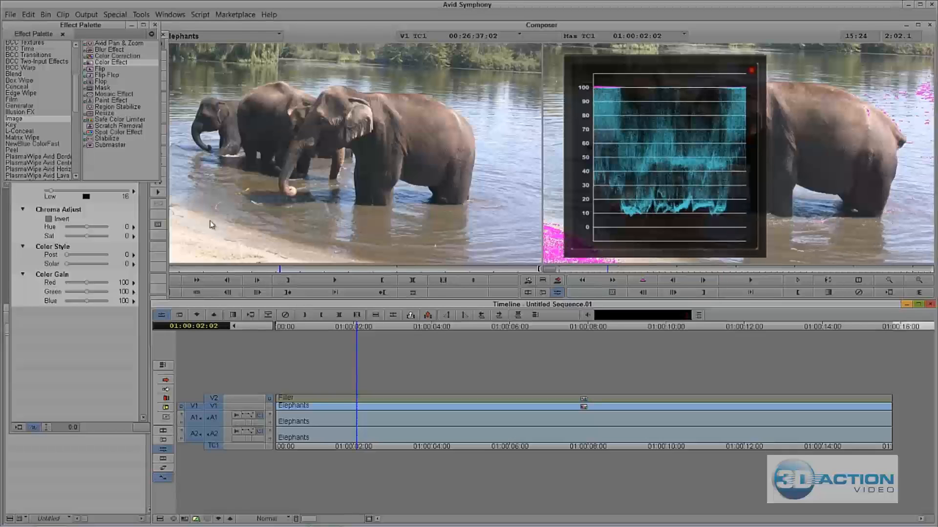
Bring the Color Effect's settings forward and raise the W Point in its Luma Range slightly
{"action": "left_click", "coordinate": [143, 302]}
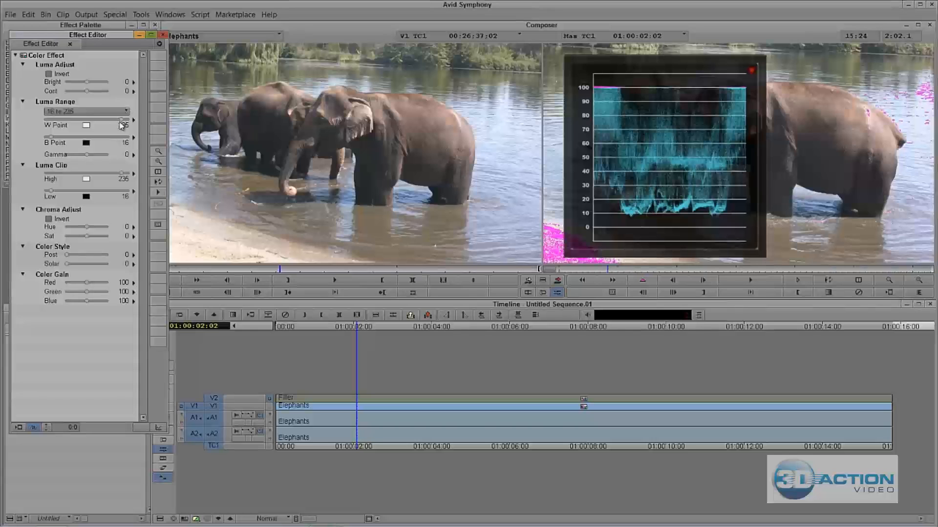
{"action": "left_click_drag", "start_coordinate": [122, 123], "coordinate": [127, 122]}
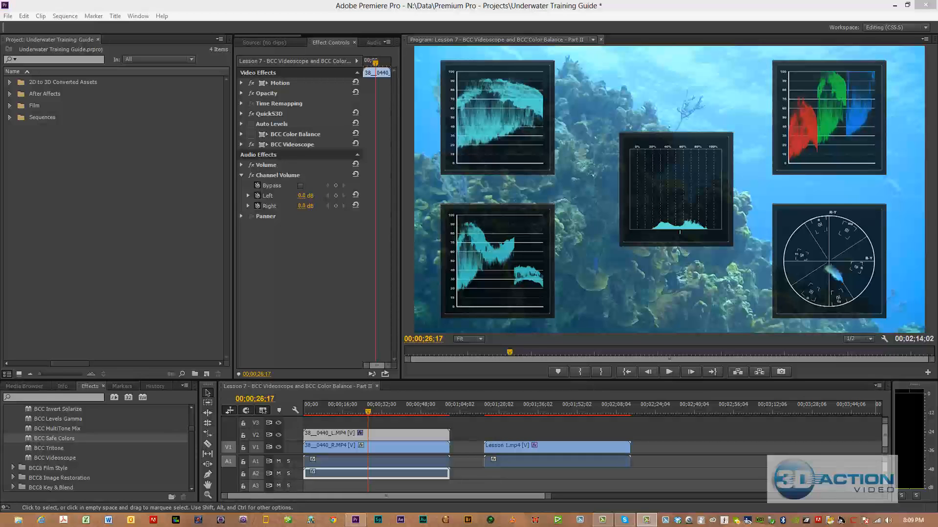
In Adobe Premiere Pro, turn off BCC Videoscope on the 38__0440_L.MP4 clip and expand the Film and Sequences bins
{"action": "left_click", "coordinate": [251, 145]}
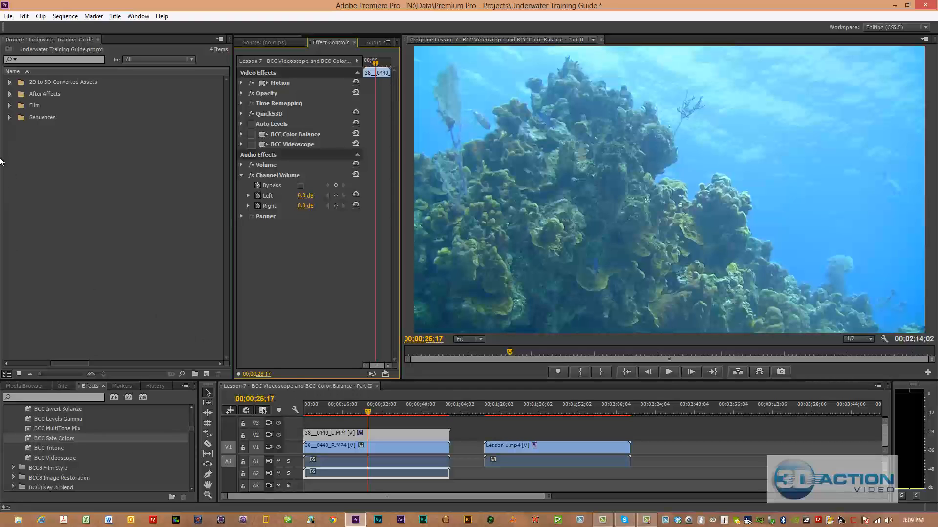
{"action": "left_click", "coordinate": [10, 106]}
{"action": "left_click", "coordinate": [10, 105]}
{"action": "left_click", "coordinate": [10, 247]}
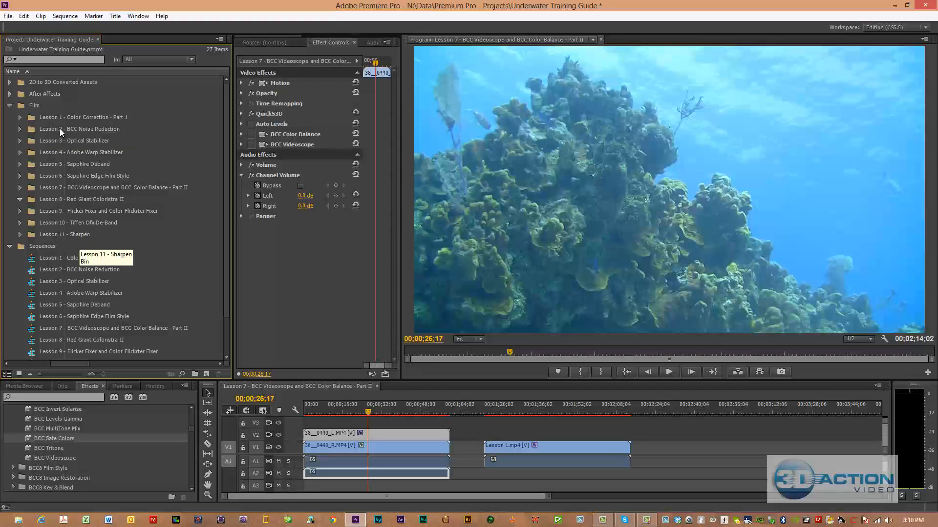
{"action": "left_click", "coordinate": [52, 118]}
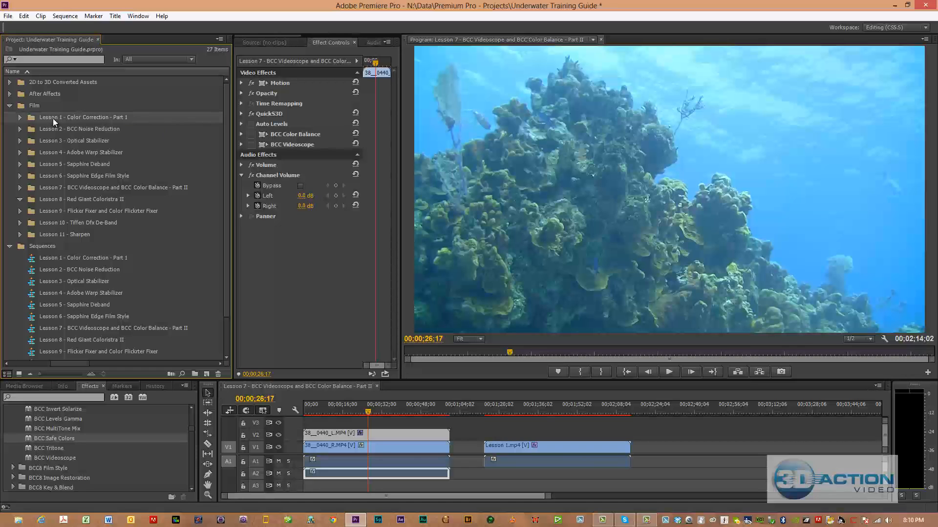
{"action": "right_click", "coordinate": [55, 118]}
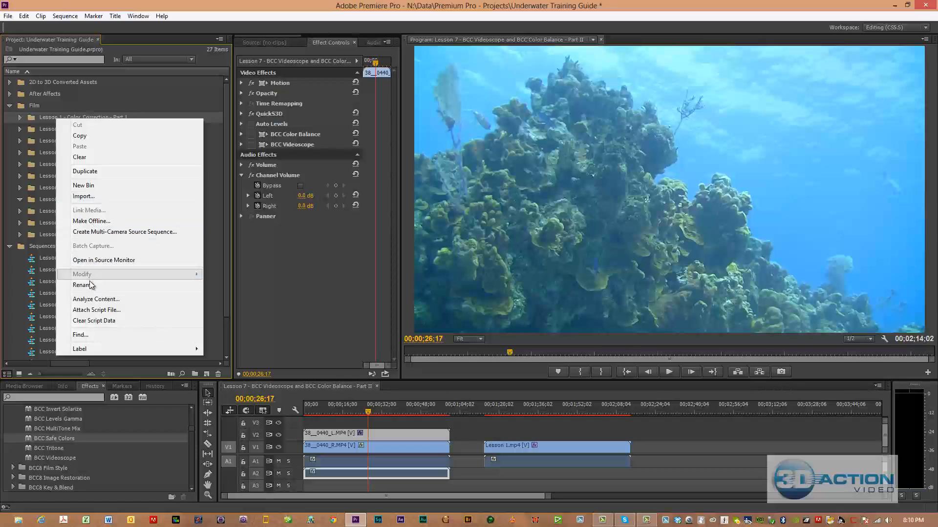
{"action": "left_click", "coordinate": [90, 285]}
{"action": "left_click", "coordinate": [143, 152]}
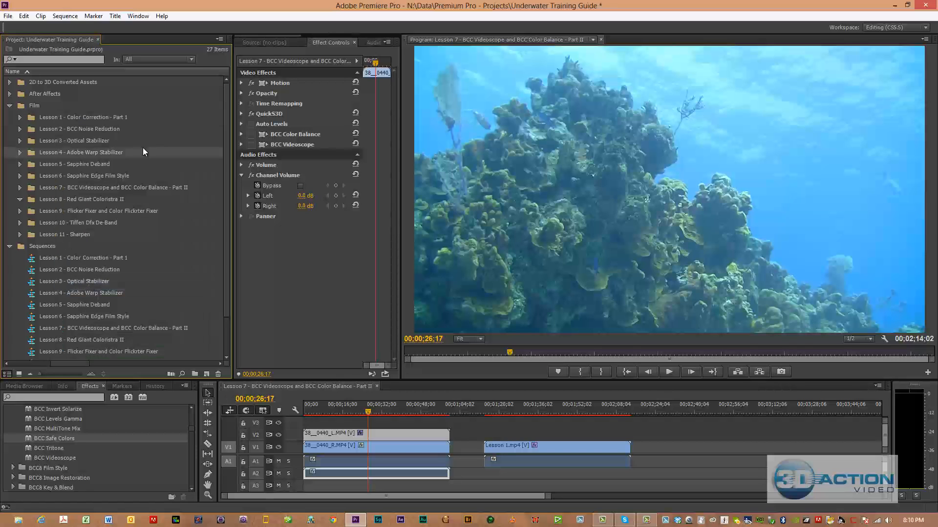
{"action": "double_click", "coordinate": [66, 120]}
{"action": "left_click", "coordinate": [352, 57]}
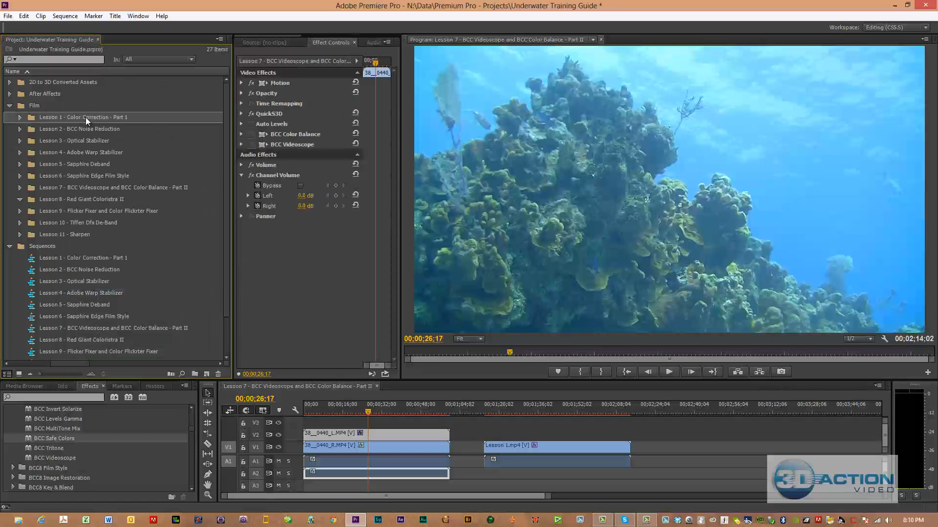
{"action": "left_click", "coordinate": [81, 118]}
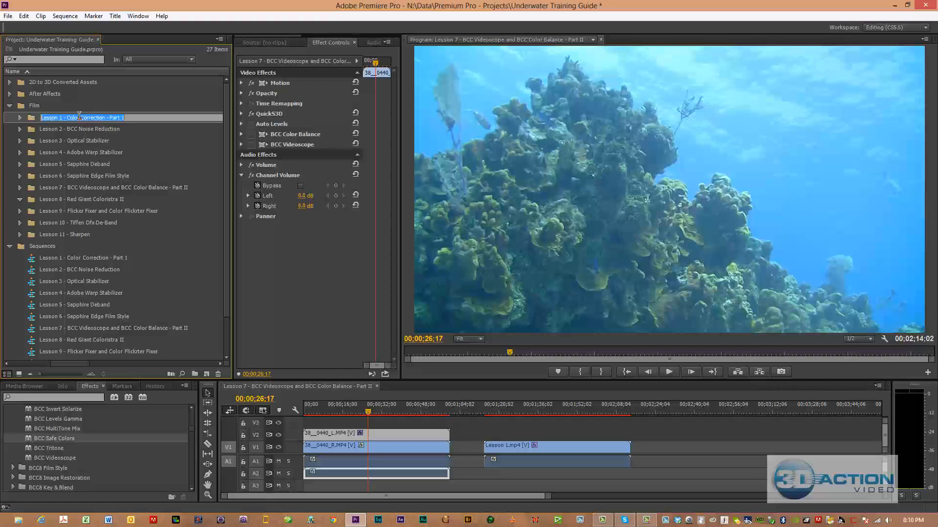
{"action": "left_click", "coordinate": [98, 117]}
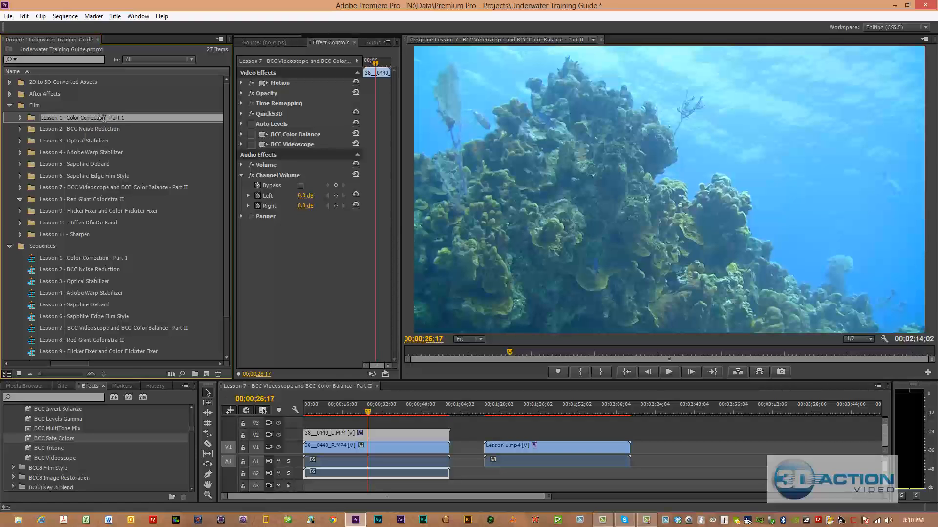
{"action": "left_click", "coordinate": [154, 133]}
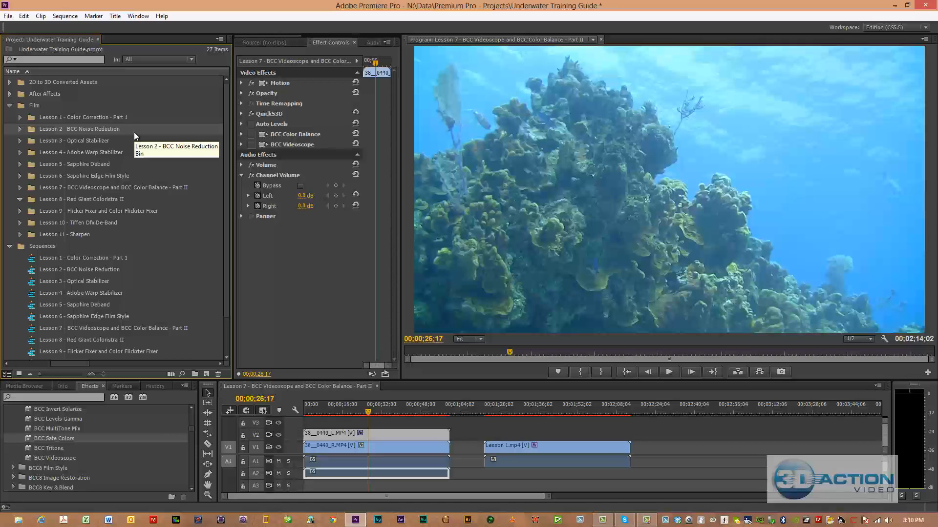
Look through the lesson sequences in the Sequences bin and the Lesson 1 to Lesson 9 bins inside the Film bin
{"action": "scroll", "coordinate": [136, 314], "scroll_direction": "down", "scroll_amount": 1}
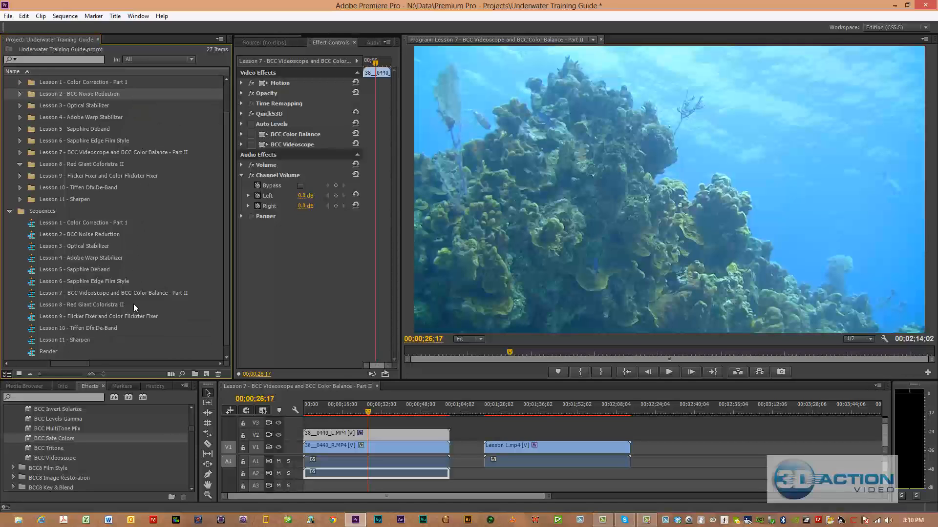
{"action": "left_click", "coordinate": [9, 211]}
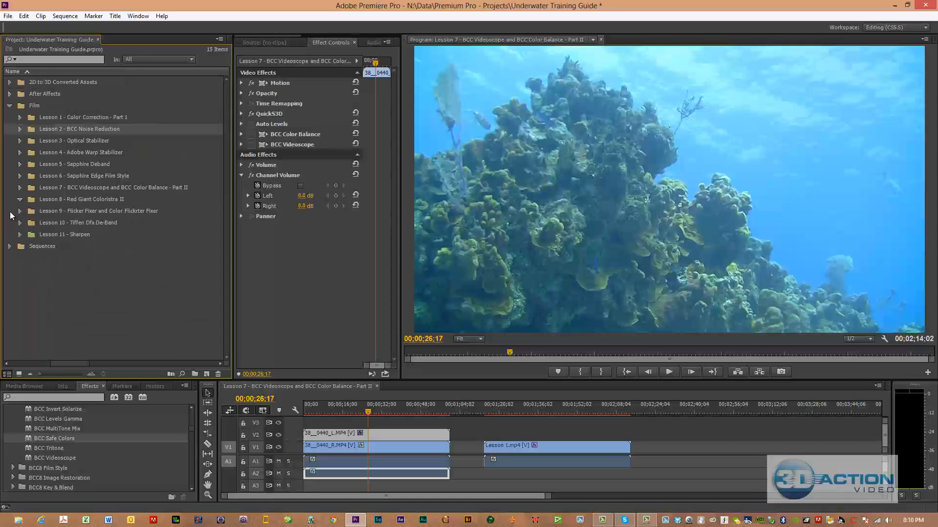
{"action": "left_click", "coordinate": [10, 247]}
{"action": "scroll", "coordinate": [42, 276], "scroll_direction": "down", "scroll_amount": 1}
{"action": "scroll", "coordinate": [45, 270], "scroll_direction": "up", "scroll_amount": 1}
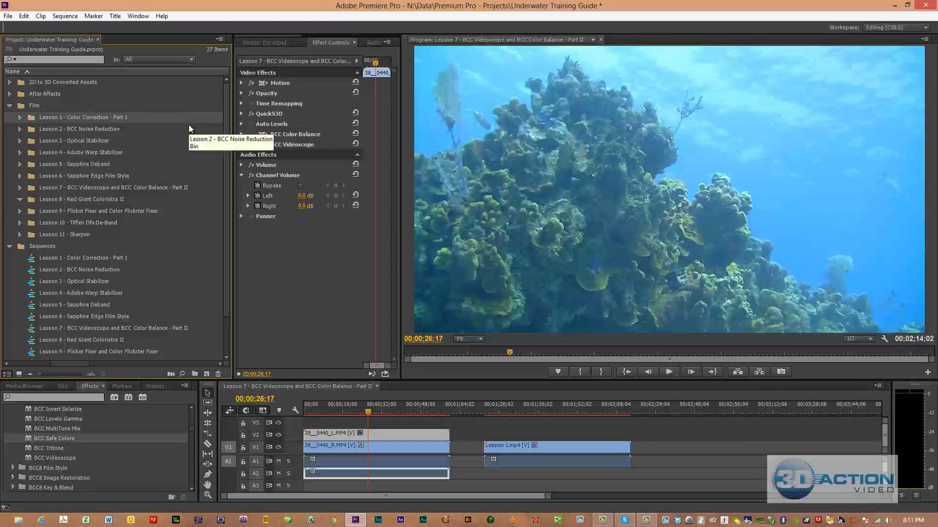
{"action": "key", "text": "Down"}
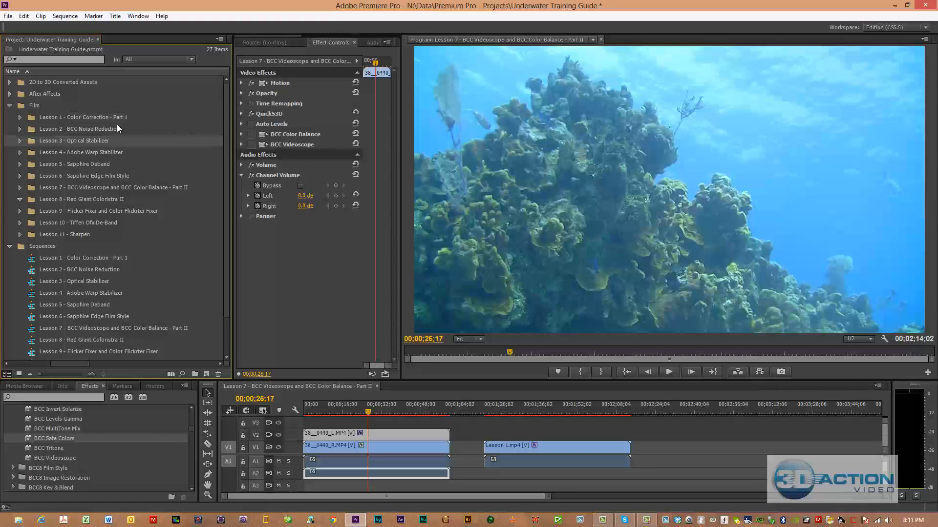
{"action": "key", "text": "Down"}
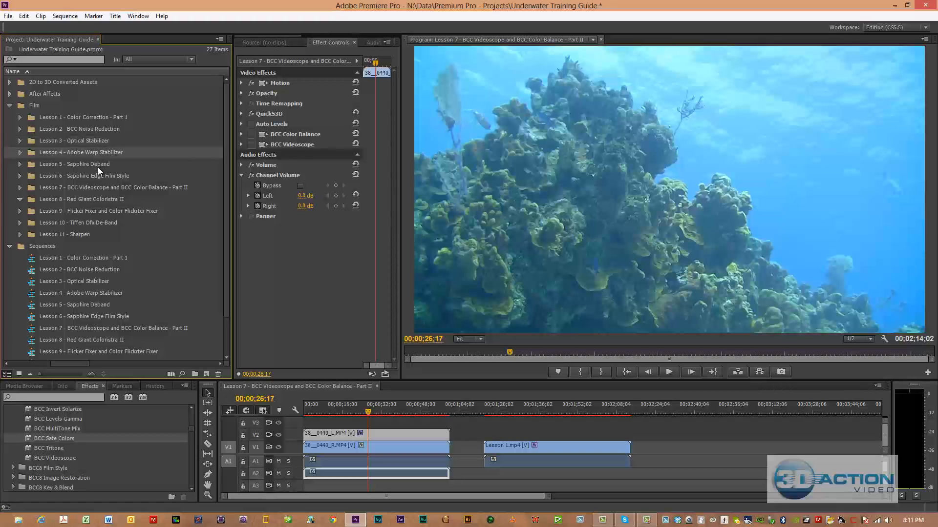
{"action": "key", "text": "Down"}
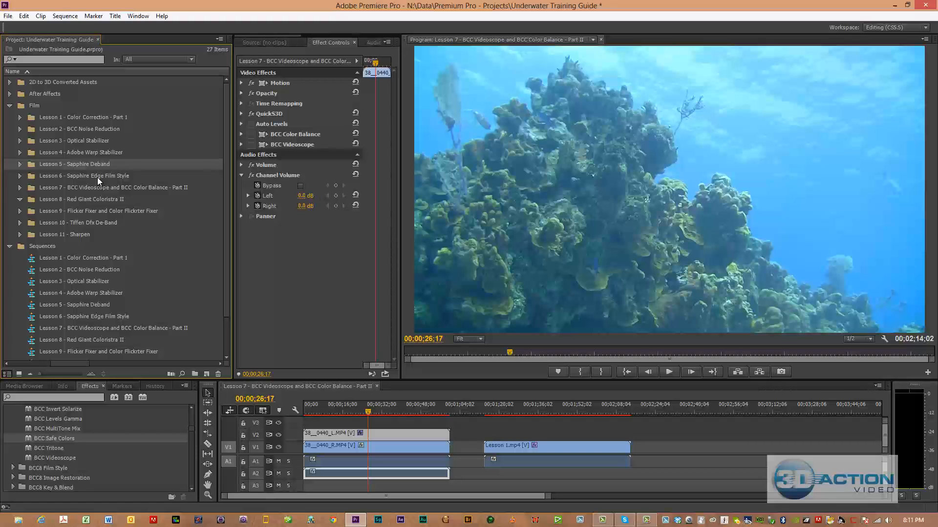
{"action": "key", "text": "Down"}
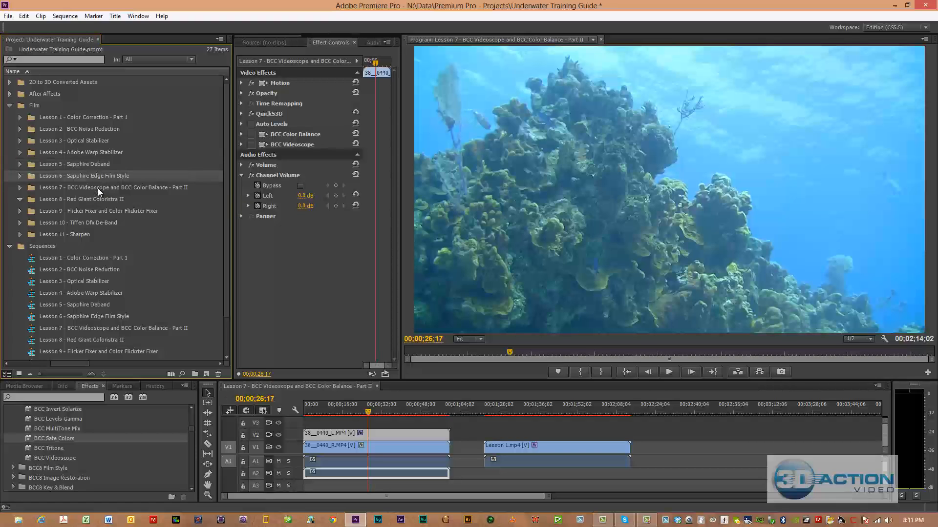
{"action": "key", "text": "Down"}
{"action": "key", "text": "Down"}
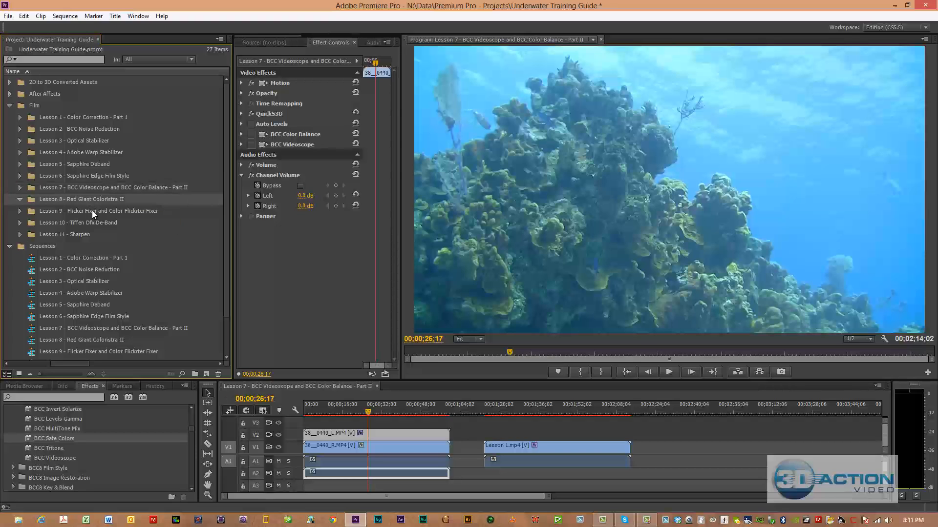
{"action": "key", "text": "Down"}
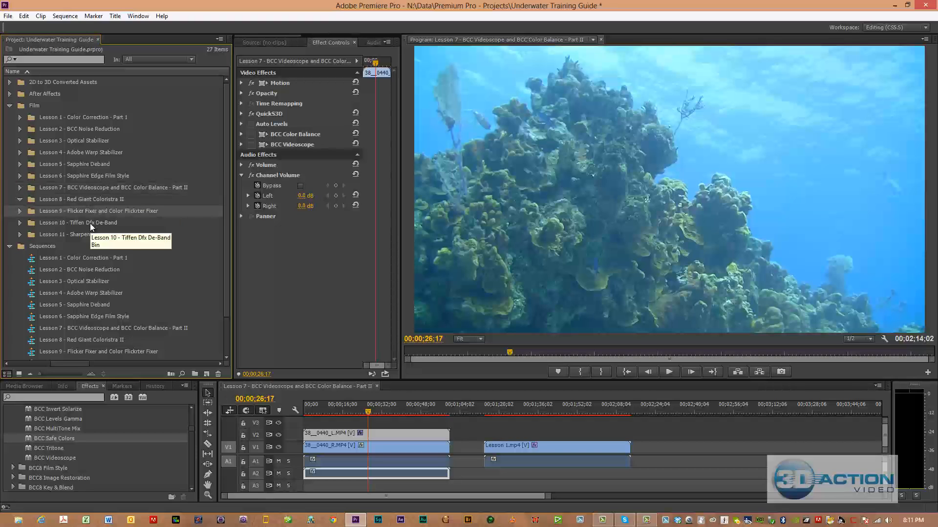
Rename the Lesson 9 bin as "Lesson 9 - Flicker Fixer and Color Flickter Fixer"
{"action": "left_click", "coordinate": [130, 210]}
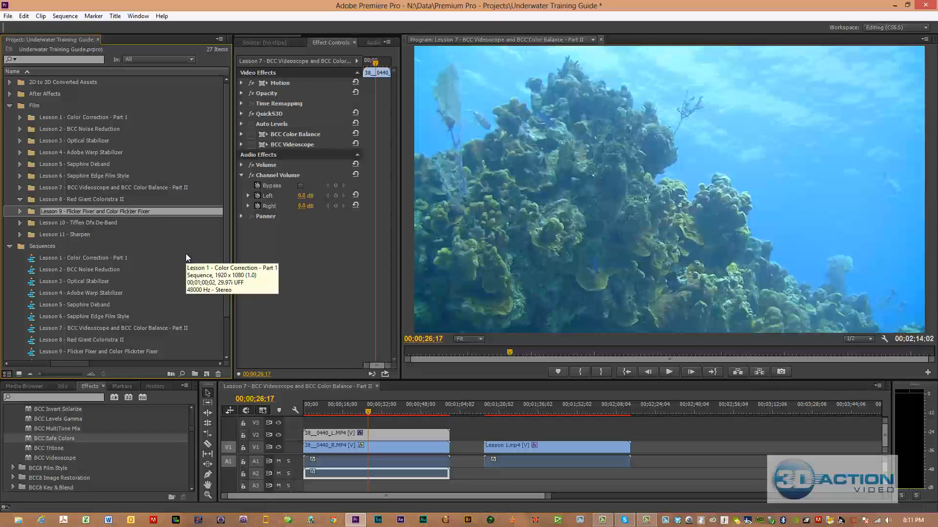
{"action": "key", "text": "BackSpace"}
{"action": "type", "text": "ck"}
{"action": "key", "text": "Return"}
{"action": "key", "text": "Escape"}
{"action": "key", "text": "Escape"}
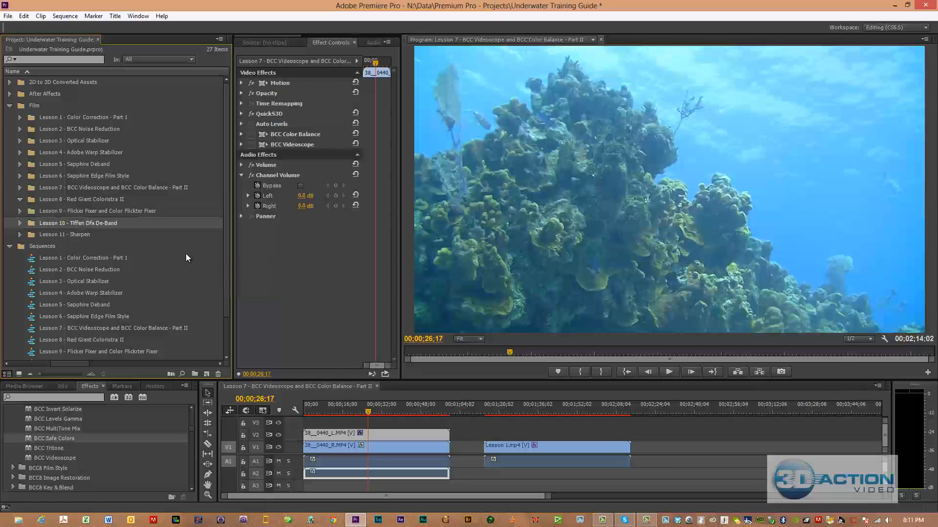
Check the AVCHD 1080i30 (60i) preset for a new sequence, and leave the dialog without creating one
{"action": "left_click", "coordinate": [87, 235]}
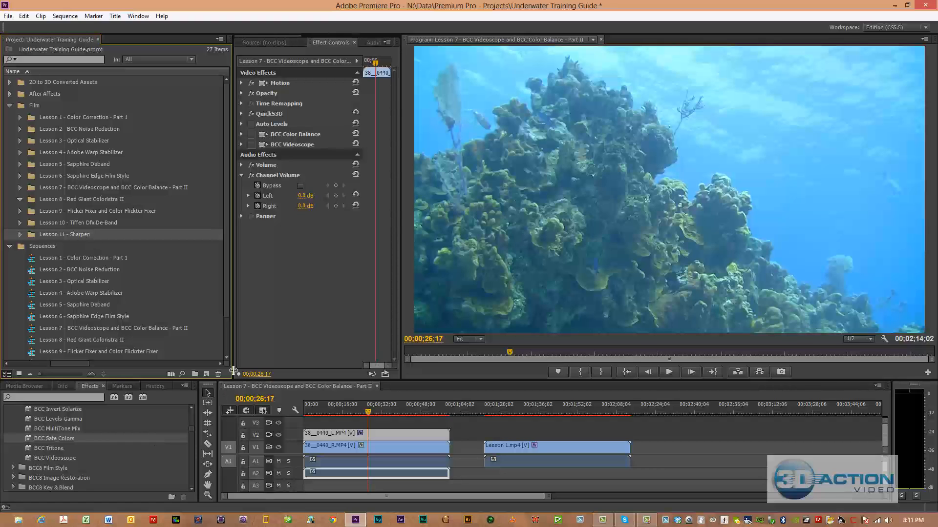
{"action": "scroll", "coordinate": [226, 356], "scroll_direction": "down", "scroll_amount": 3}
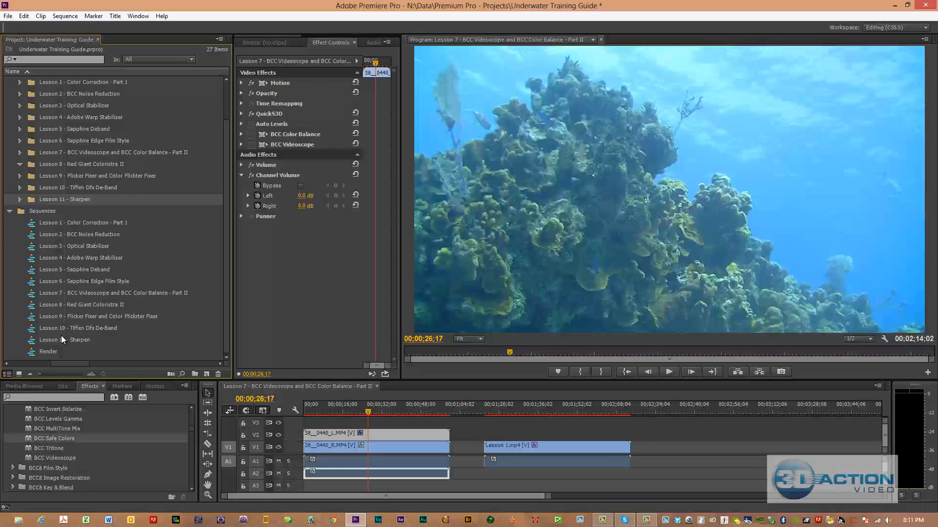
{"action": "left_click", "coordinate": [12, 18]}
{"action": "mouse_move", "coordinate": [56, 30]}
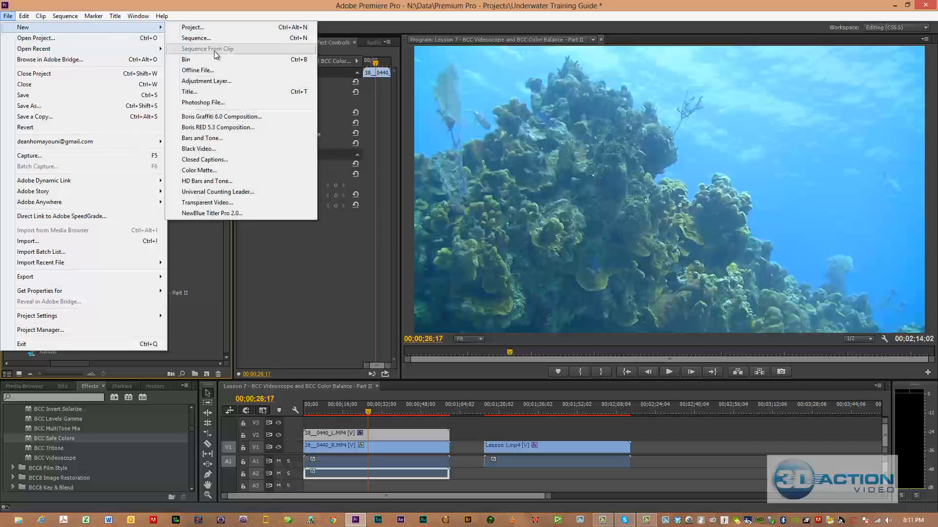
{"action": "left_click", "coordinate": [202, 38]}
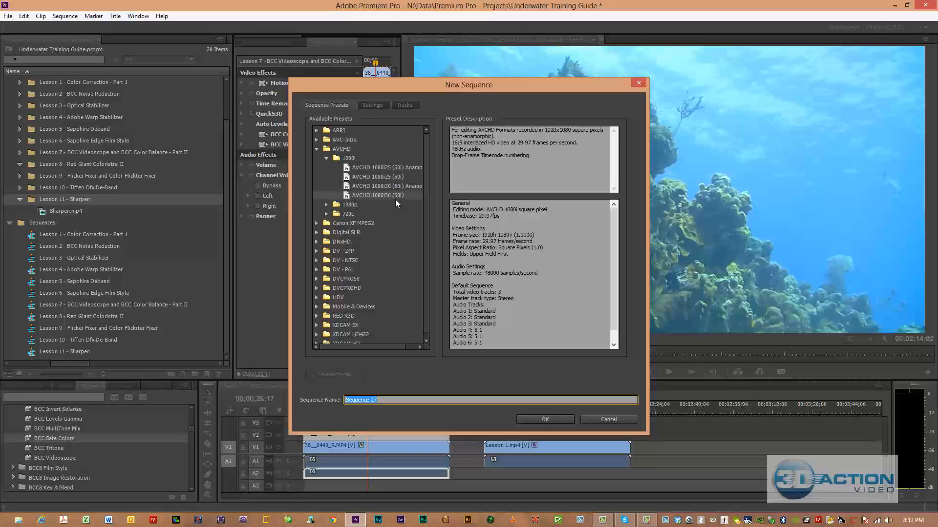
{"action": "left_click", "coordinate": [588, 419]}
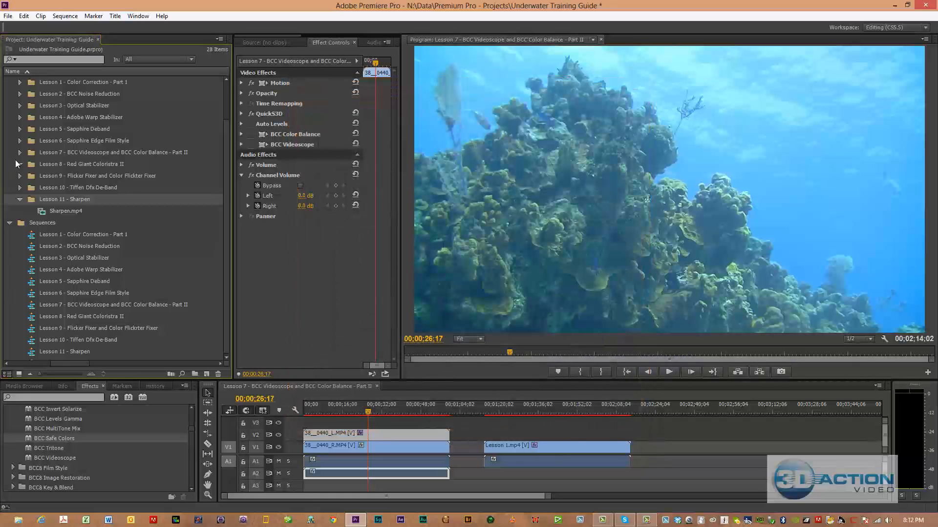
Collapse the Lesson 11 and Lesson 8 bins and expand the Lesson 7 - BCC Videoscope and BCC Color Balance - Part II bin
{"action": "left_click", "coordinate": [20, 199]}
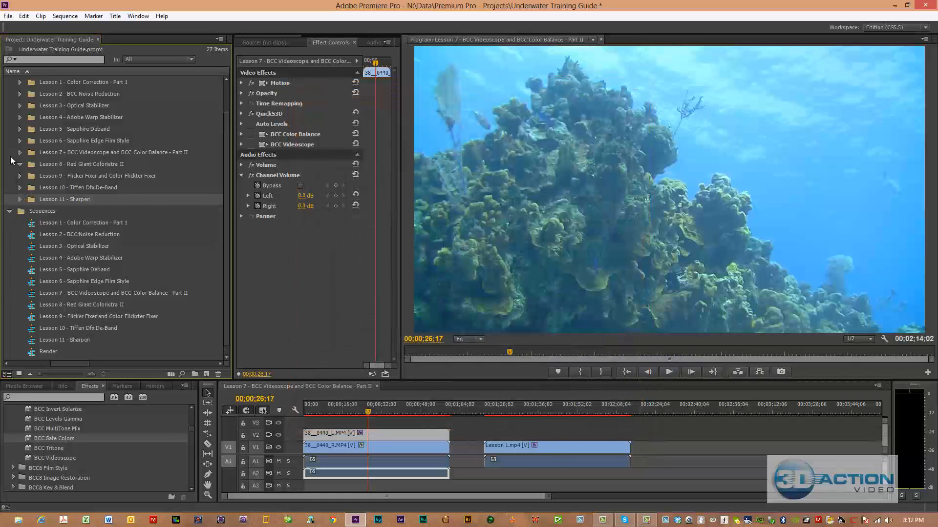
{"action": "left_click", "coordinate": [20, 165]}
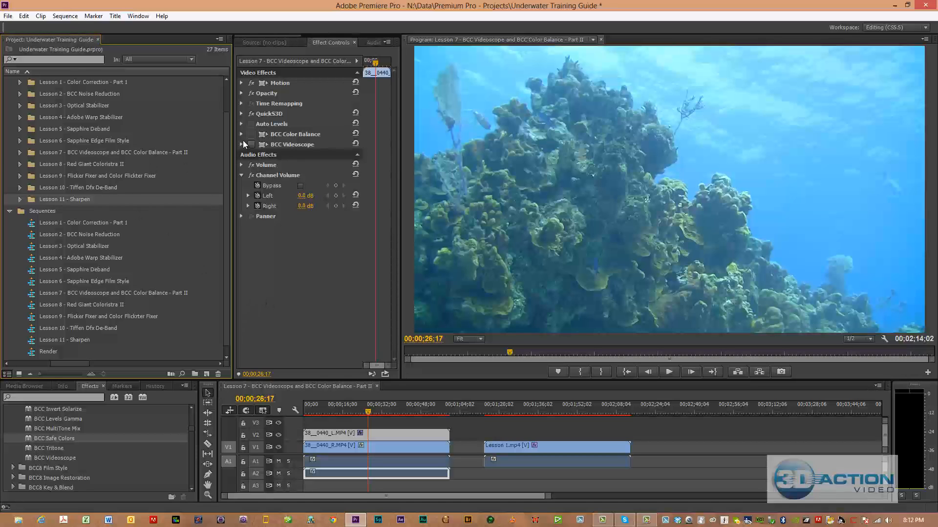
{"action": "scroll", "coordinate": [49, 131], "scroll_direction": "up", "scroll_amount": 1}
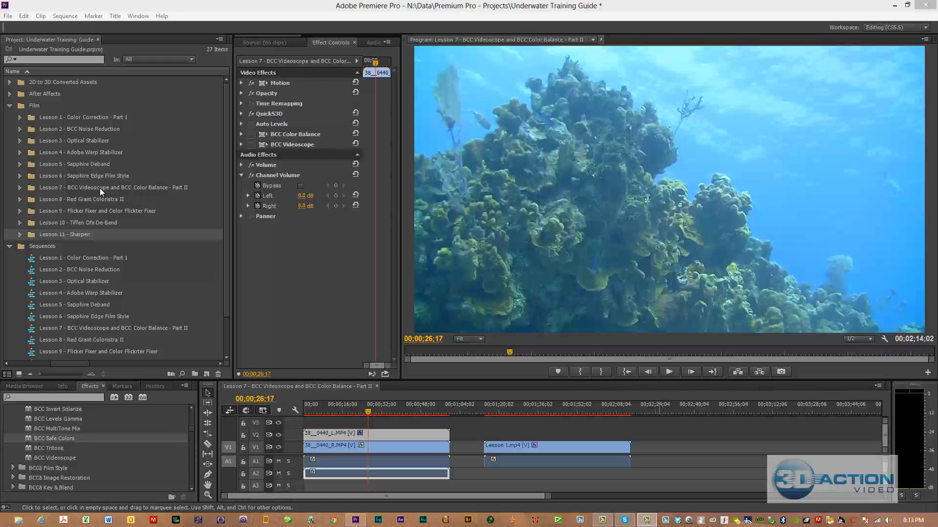
{"action": "left_click", "coordinate": [20, 187]}
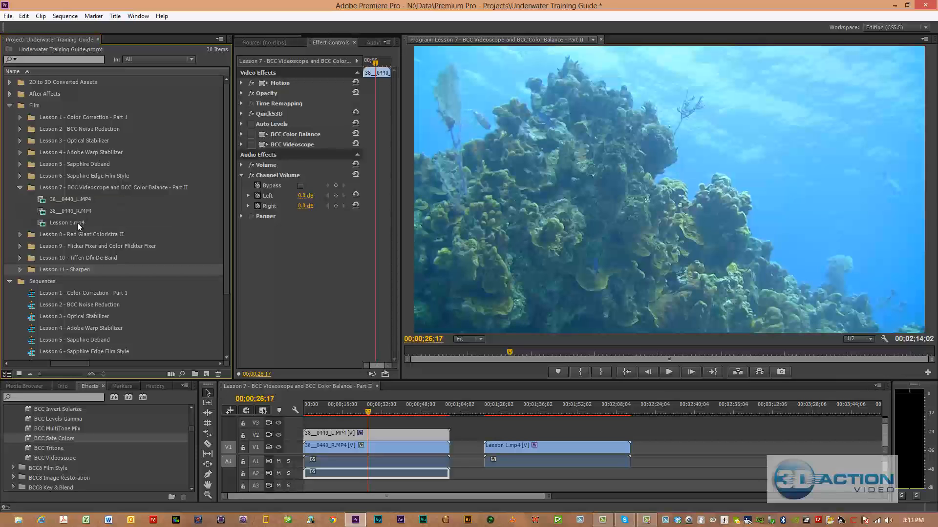
Switch to File Explorer and open the Lesson Set 1 folder in Camtasia Studio, Lesson Assets on drive D
{"action": "left_click", "coordinate": [19, 521]}
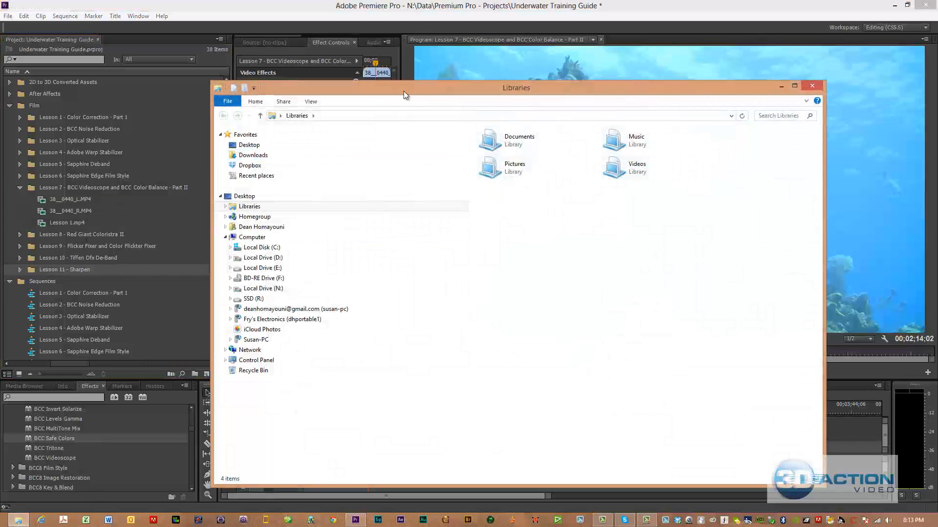
{"action": "left_click_drag", "start_coordinate": [431, 92], "coordinate": [518, 82]}
{"action": "left_click", "coordinate": [364, 248]}
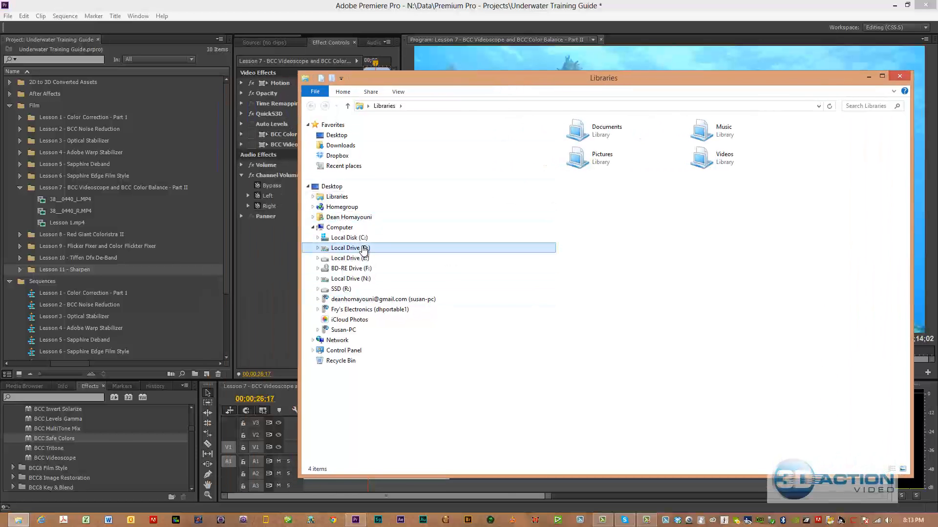
{"action": "left_click", "coordinate": [358, 260]}
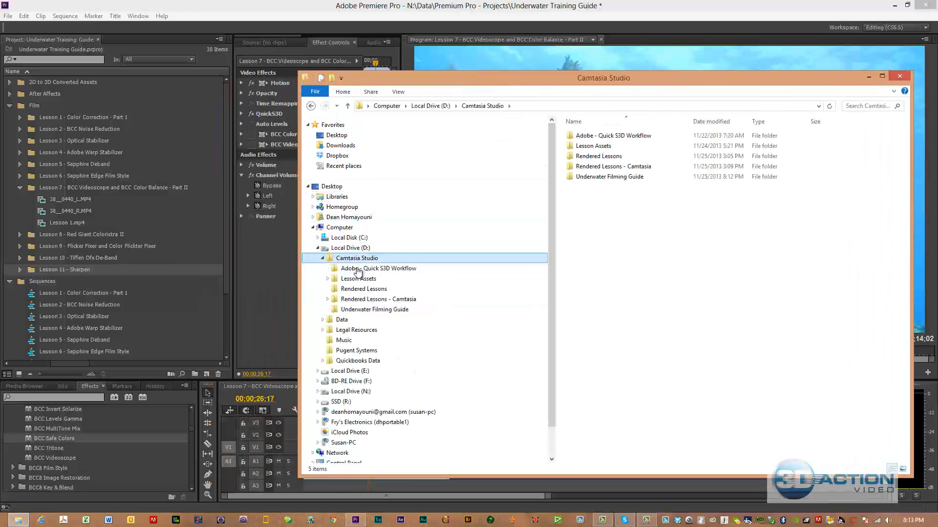
{"action": "left_click", "coordinate": [359, 279]}
{"action": "left_click", "coordinate": [360, 290]}
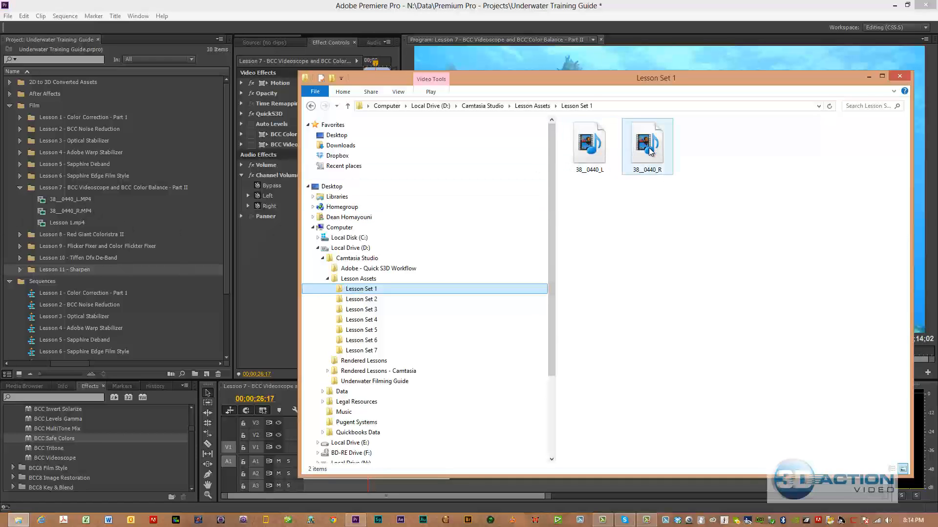
Review the left and right clips in the Lesson Set 1 folder and the contents of Lesson Set 2, and close File Explorer
{"action": "left_click", "coordinate": [588, 146]}
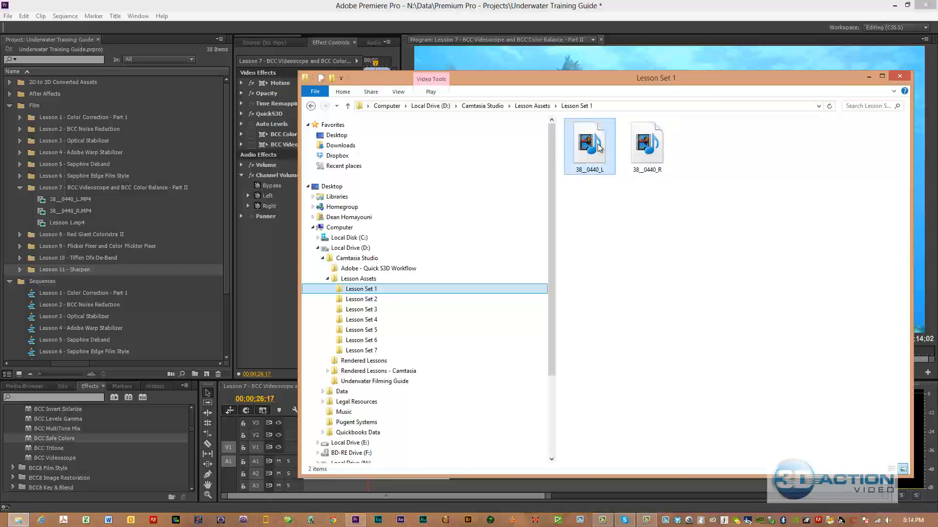
{"action": "left_click", "coordinate": [646, 151], "text": "shift"}
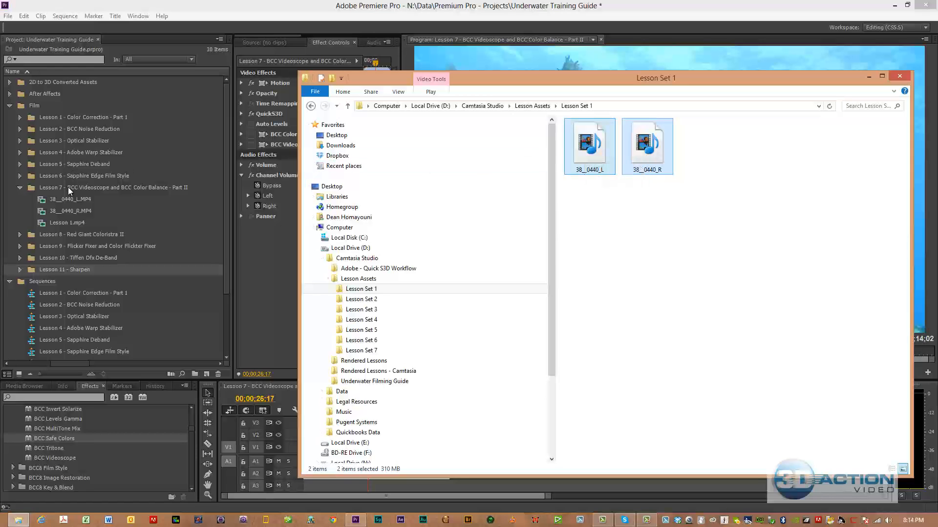
{"action": "left_click", "coordinate": [348, 302]}
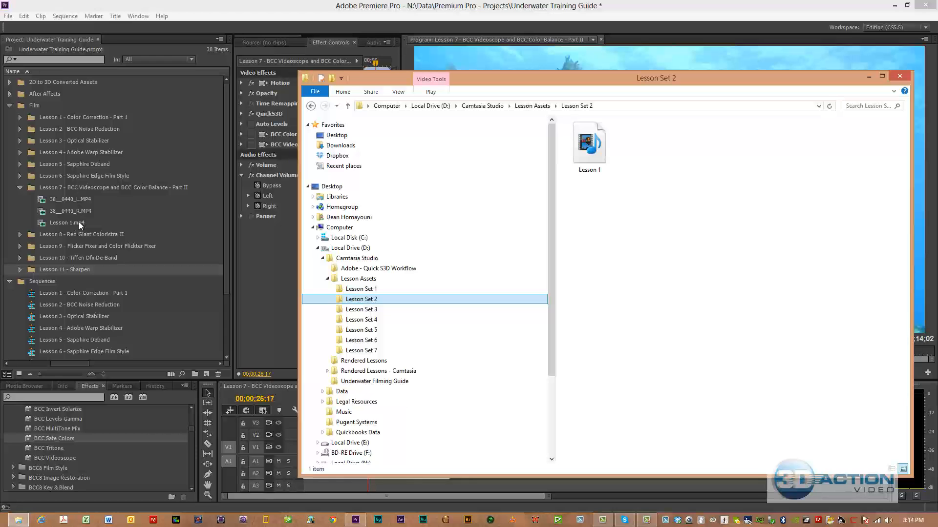
{"action": "left_click", "coordinate": [898, 77]}
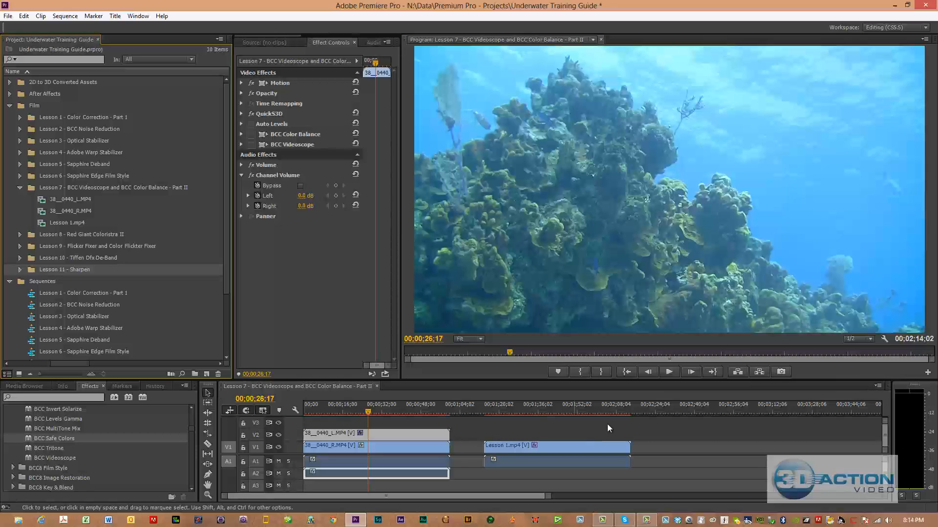
Clear all clips from the Lesson 7 - BCC Videoscope and BCC Color Balance - Part II sequence
{"action": "left_click_drag", "start_coordinate": [664, 421], "coordinate": [360, 492]}
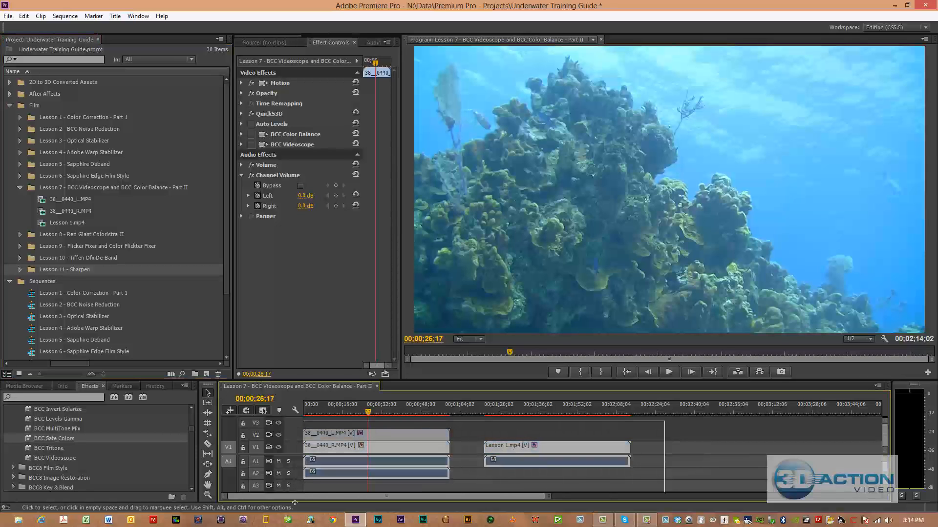
{"action": "right_click", "coordinate": [329, 434]}
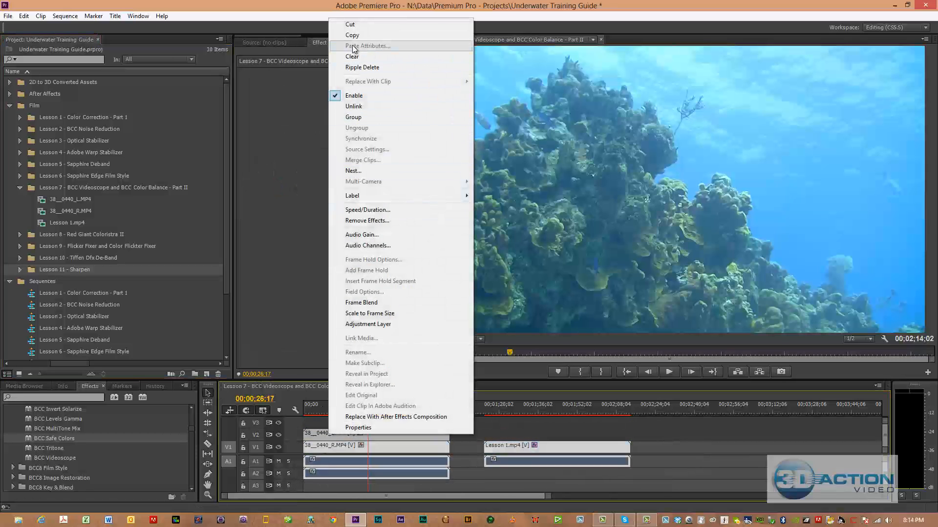
{"action": "left_click", "coordinate": [359, 56]}
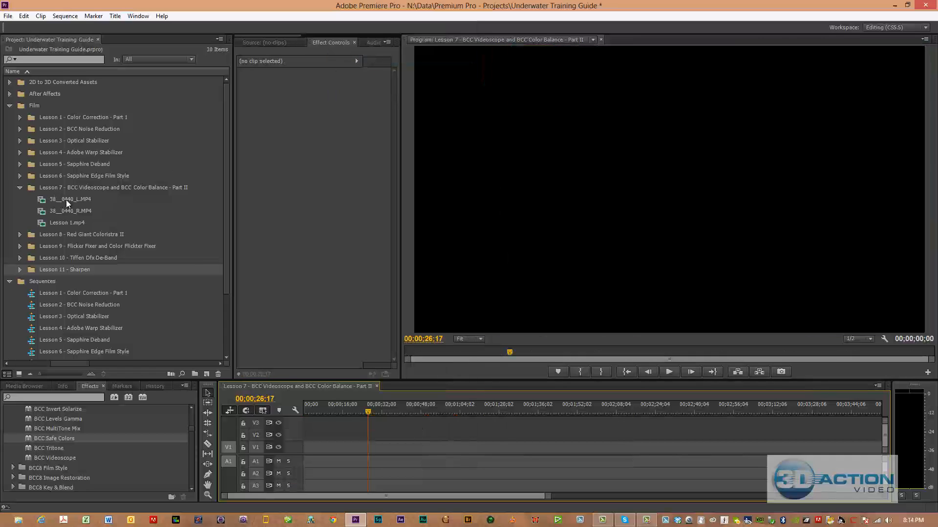
Place 38__0440_L.MP4 on V2 above 38__0440_R.MP4 on V1 at the sequence start, with Lesson 1.mp4 after a gap on V1
{"action": "left_click_drag", "start_coordinate": [66, 200], "coordinate": [302, 438]}
{"action": "left_click", "coordinate": [45, 212]}
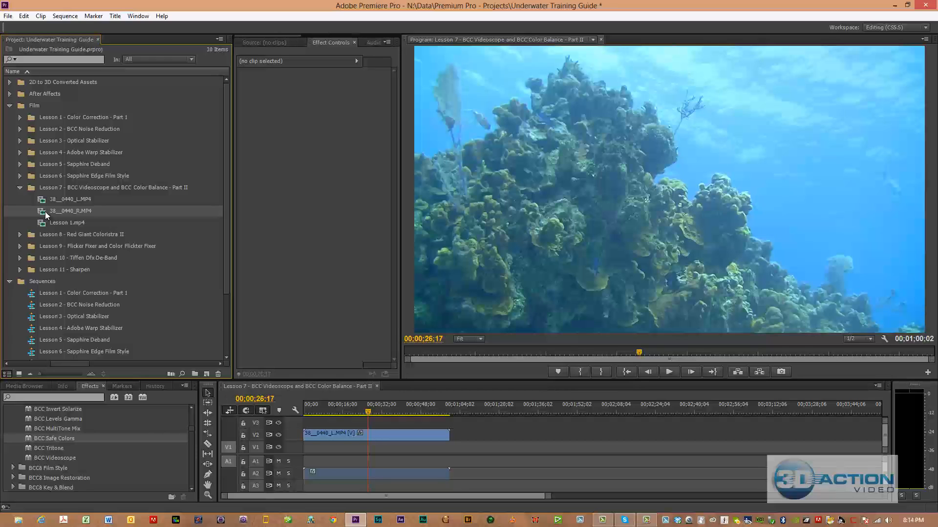
{"action": "left_click_drag", "start_coordinate": [45, 212], "coordinate": [303, 460]}
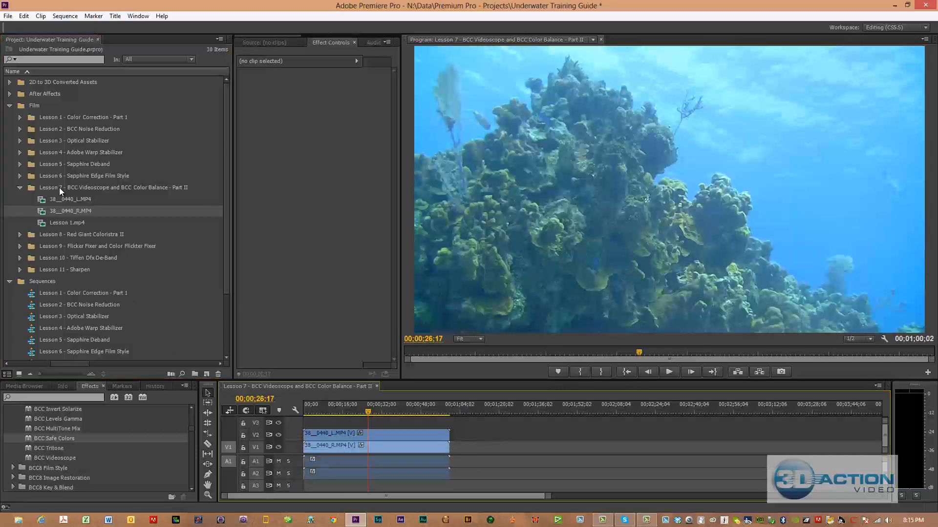
{"action": "left_click", "coordinate": [42, 223]}
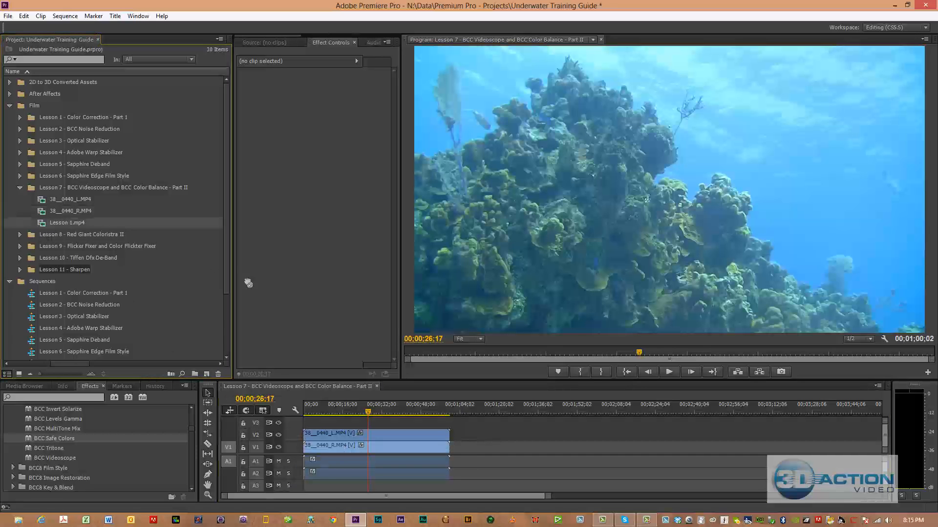
{"action": "left_click_drag", "start_coordinate": [506, 390], "coordinate": [475, 447]}
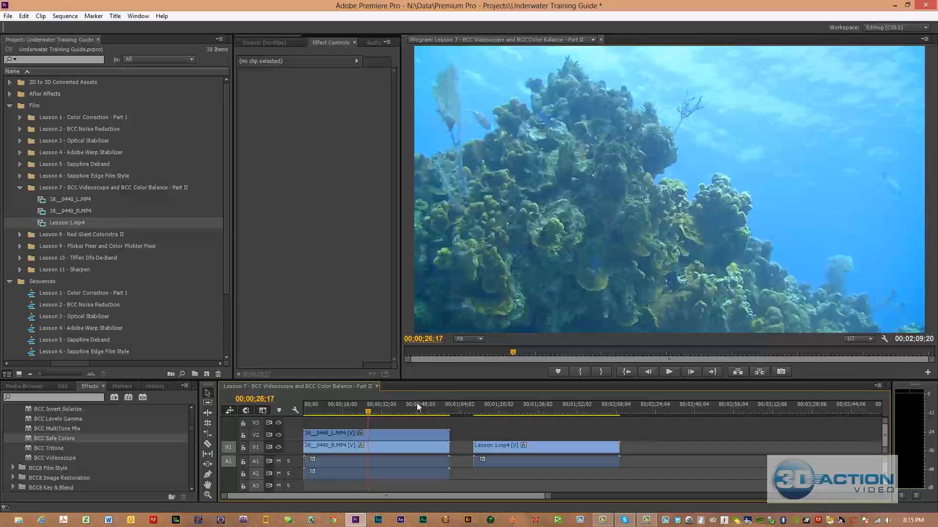
Apply the QuickS3D effect from Vision III Plug-ins to the 38__0440_L.MP4 clip on V2
{"action": "left_click", "coordinate": [386, 432]}
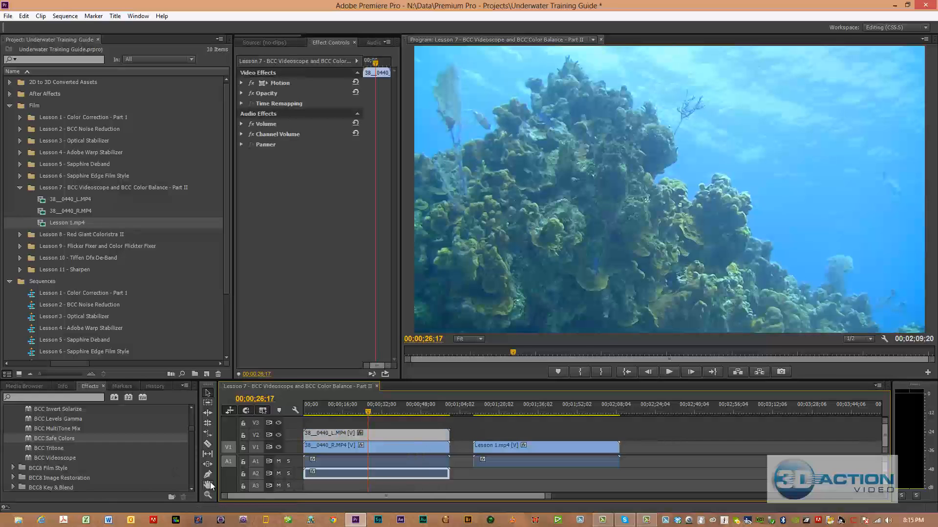
{"action": "left_click", "coordinate": [191, 419]}
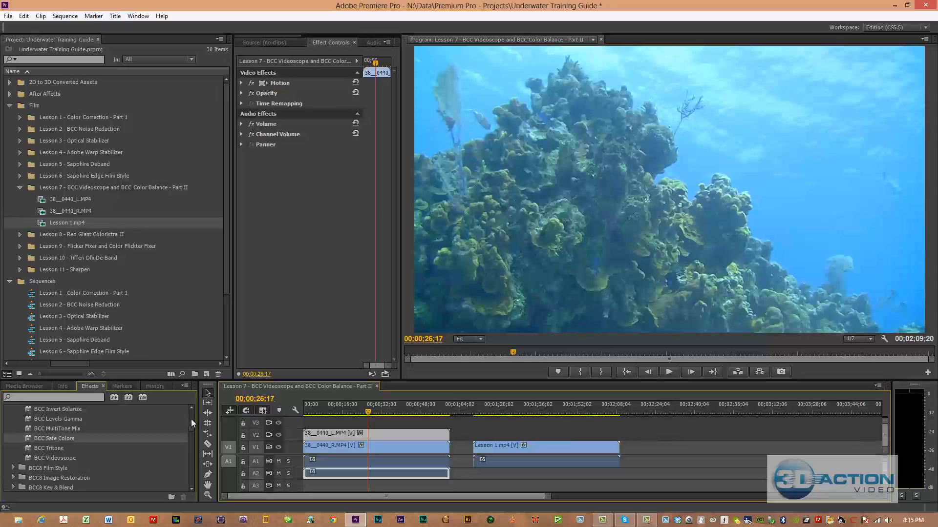
{"action": "scroll", "coordinate": [46, 414], "scroll_direction": "up", "scroll_amount": 8}
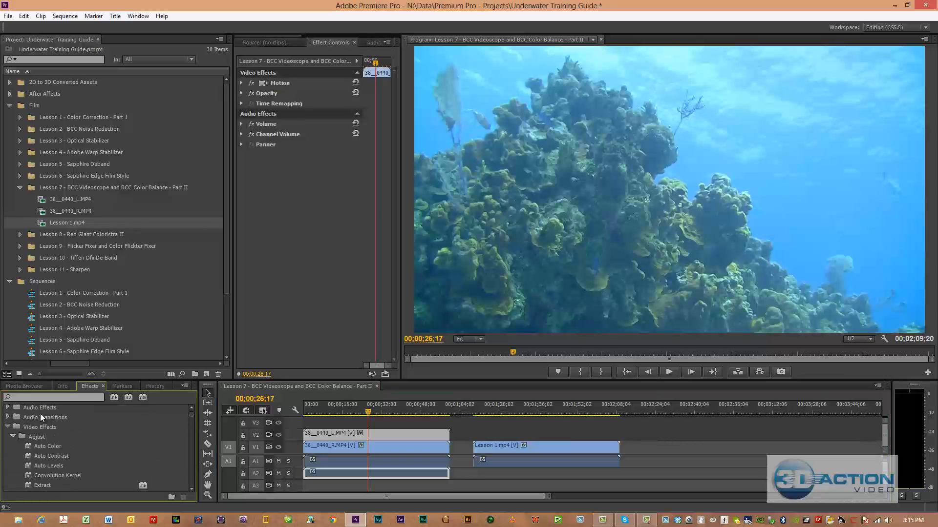
{"action": "left_click", "coordinate": [189, 478]}
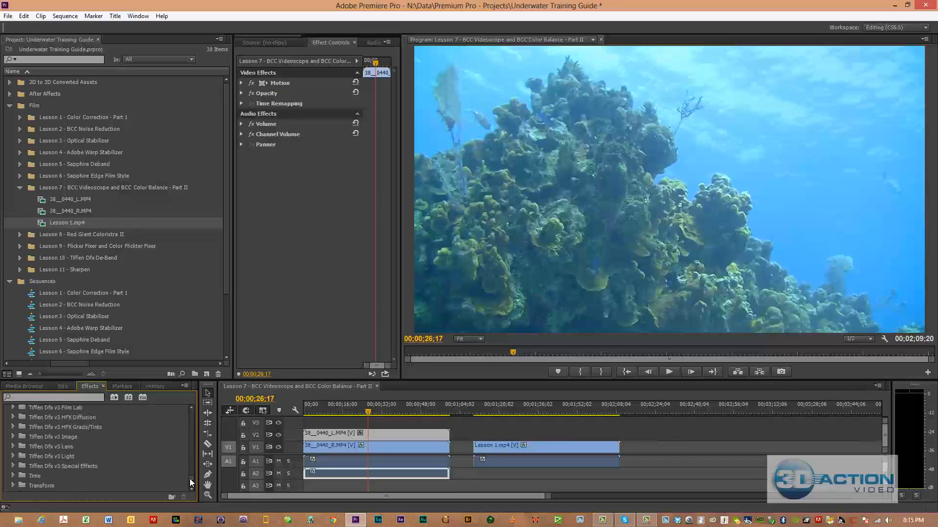
{"action": "scroll", "coordinate": [34, 475], "scroll_direction": "down", "scroll_amount": 3}
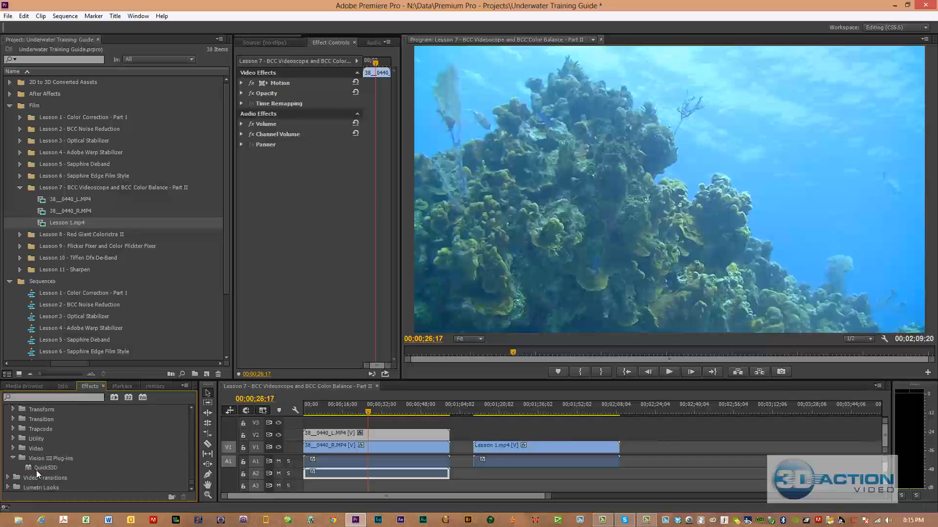
{"action": "left_click_drag", "start_coordinate": [36, 468], "coordinate": [342, 444]}
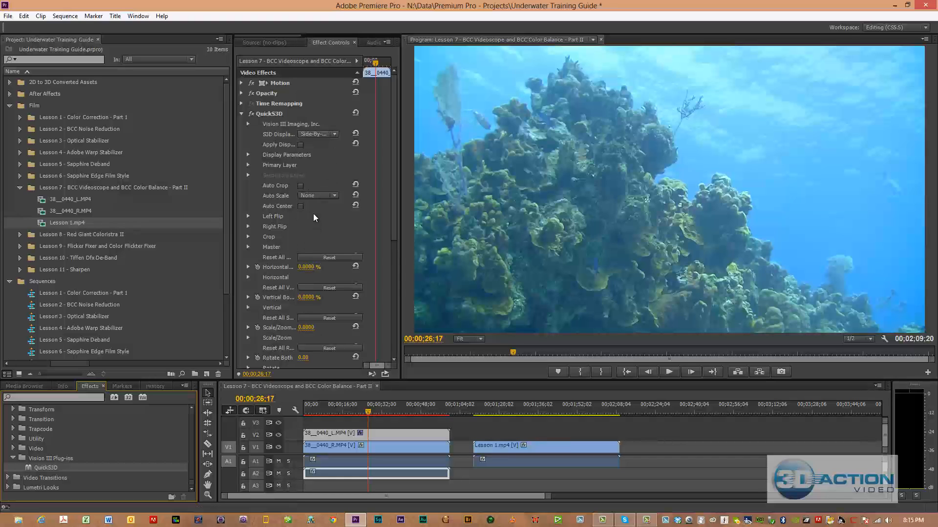
In the left clip's QuickS3D, set the primary layer's demultiplexing to None, the secondary layer to Video 1 and the display type to Left
{"action": "left_click", "coordinate": [248, 163]}
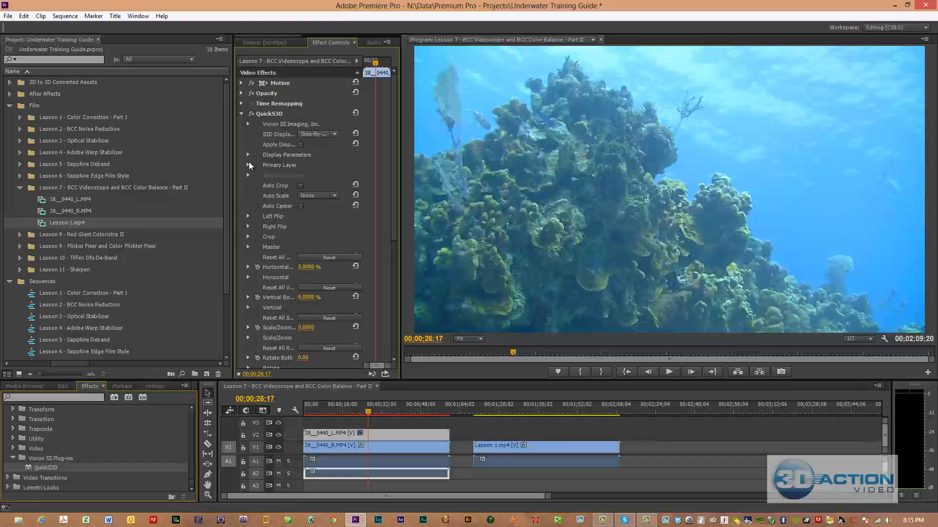
{"action": "left_click", "coordinate": [336, 176]}
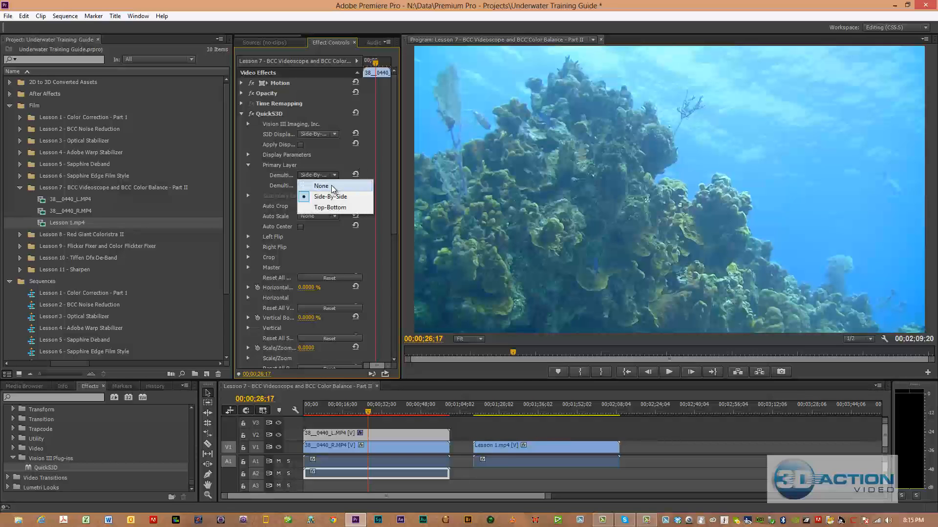
{"action": "left_click", "coordinate": [320, 185]}
{"action": "left_click", "coordinate": [248, 195]}
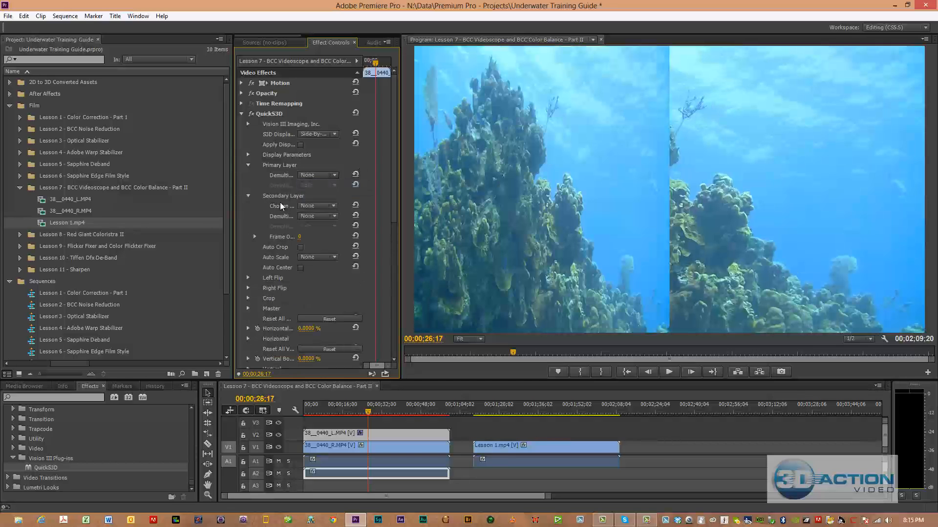
{"action": "left_click", "coordinate": [334, 206]}
{"action": "left_click", "coordinate": [322, 253]}
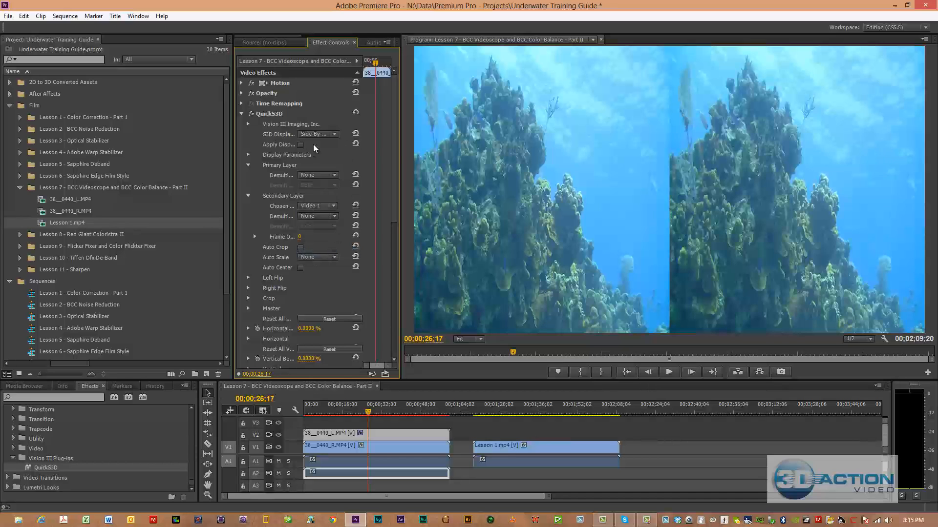
{"action": "left_click", "coordinate": [334, 134]}
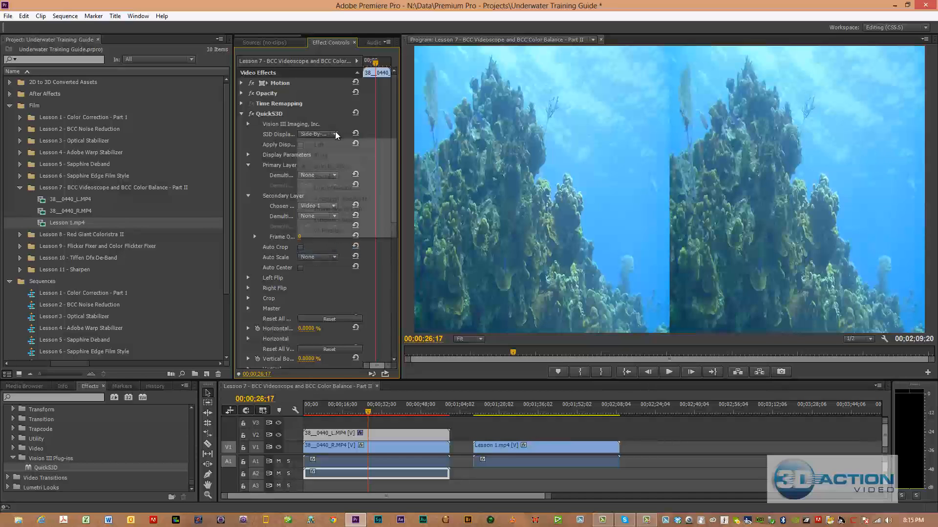
{"action": "left_click", "coordinate": [318, 145]}
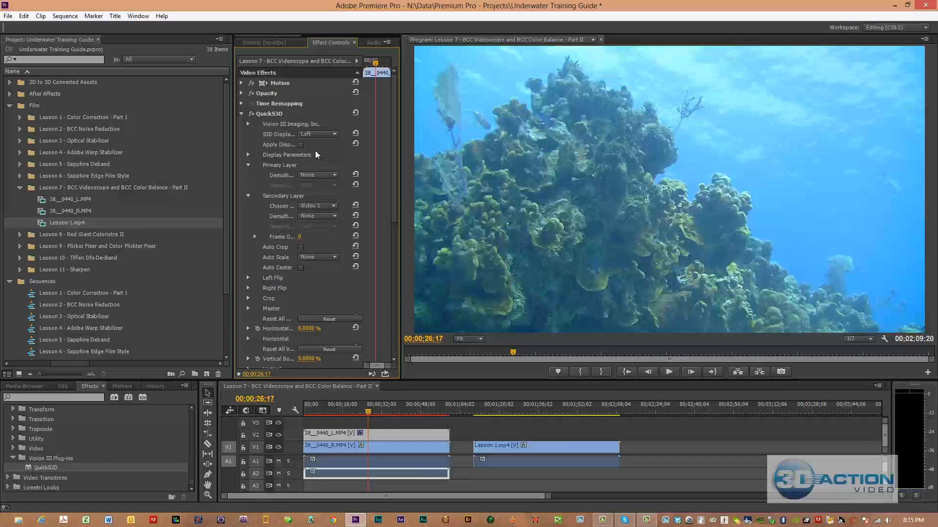
Apply QuickS3D to the Lesson 1.mp4 clip and set its S3D display type to Left
{"action": "left_click", "coordinate": [508, 448]}
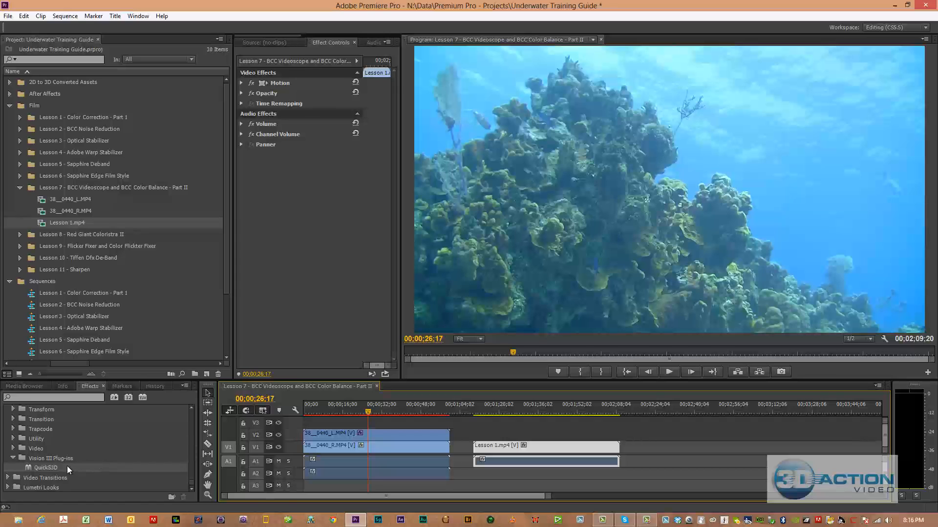
{"action": "left_click", "coordinate": [505, 410]}
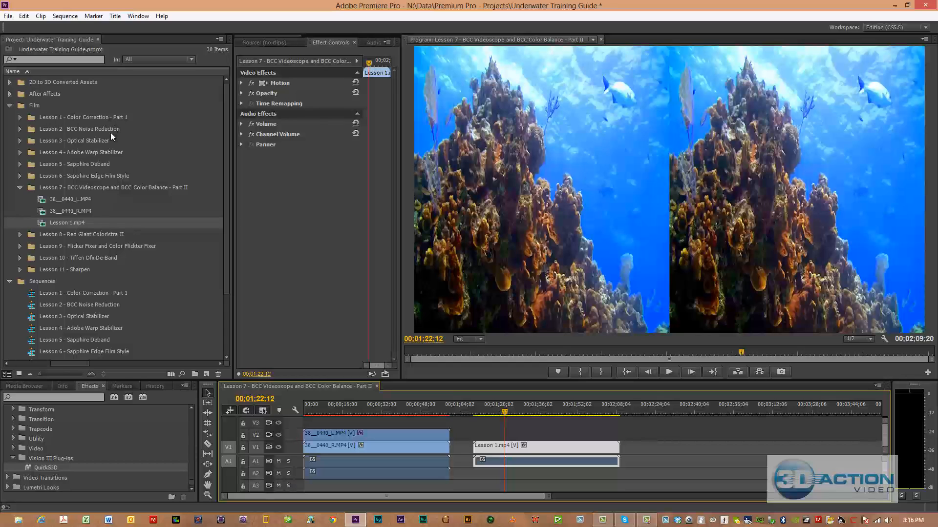
{"action": "left_click_drag", "start_coordinate": [41, 467], "coordinate": [494, 446]}
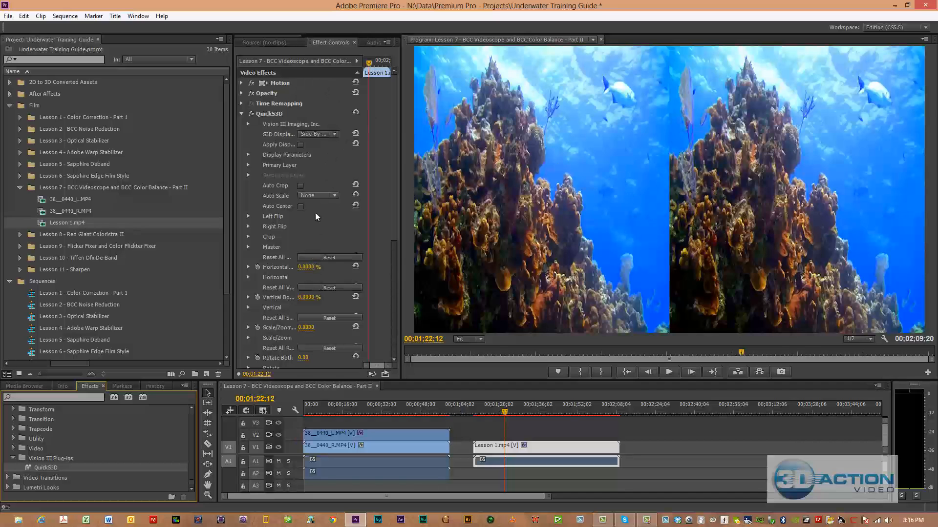
{"action": "left_click", "coordinate": [335, 133]}
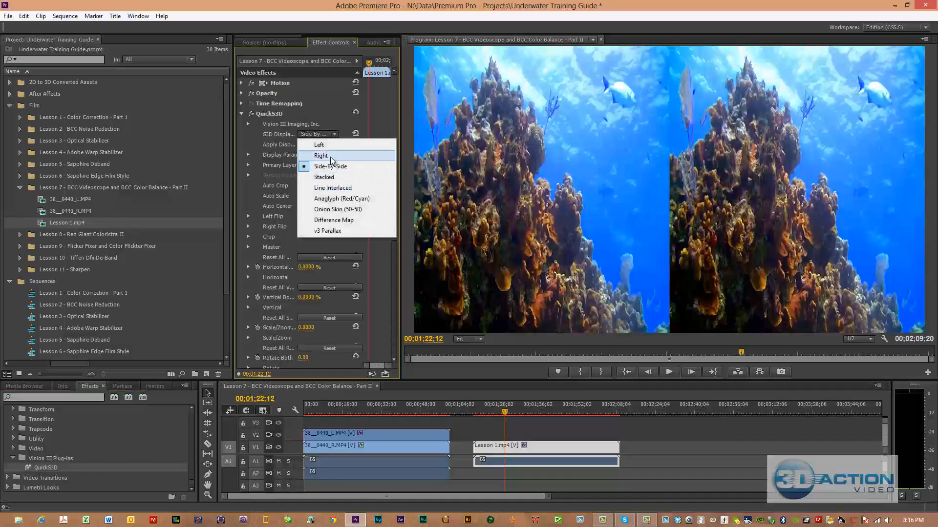
{"action": "left_click", "coordinate": [330, 145]}
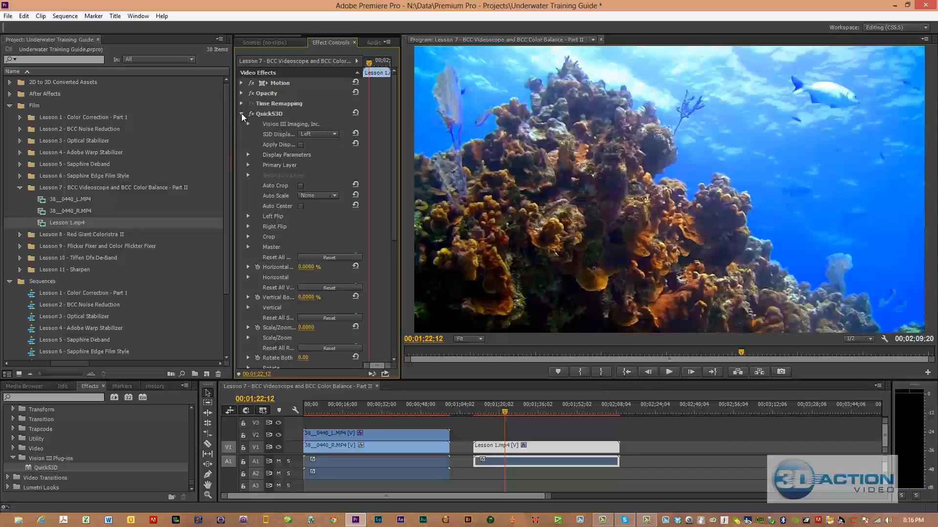
Widen the effect settings area and collapse the QuickS3D settings of both Lesson 1.mp4 and 38__0440_L.MP4
{"action": "left_click_drag", "start_coordinate": [232, 161], "coordinate": [197, 158]}
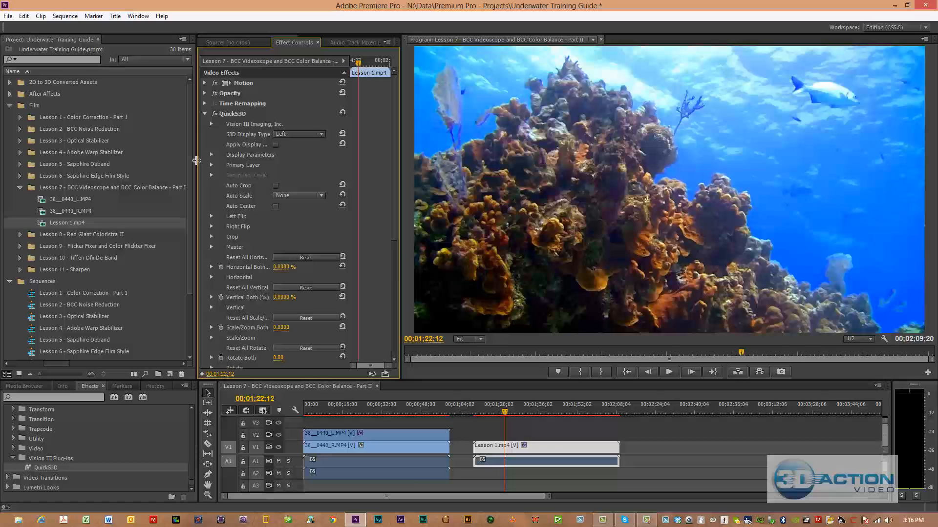
{"action": "left_click", "coordinate": [205, 114]}
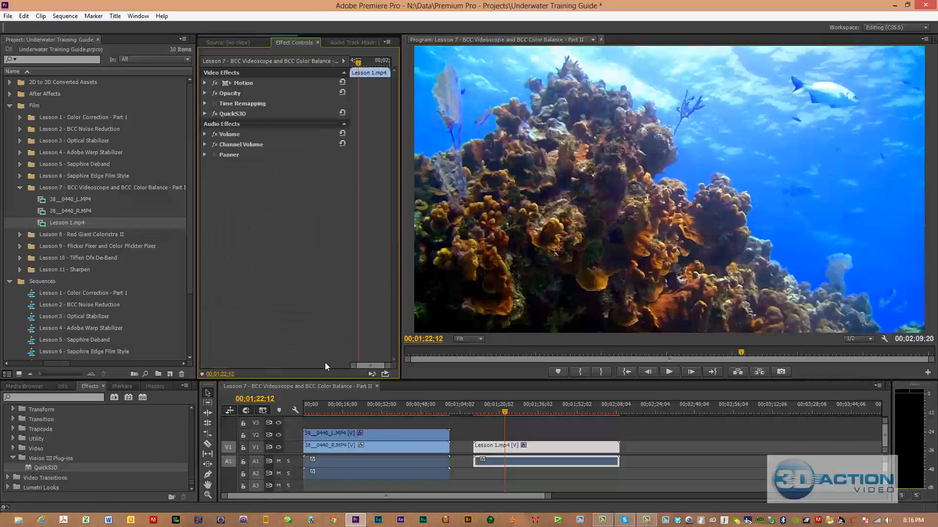
{"action": "left_click", "coordinate": [389, 435]}
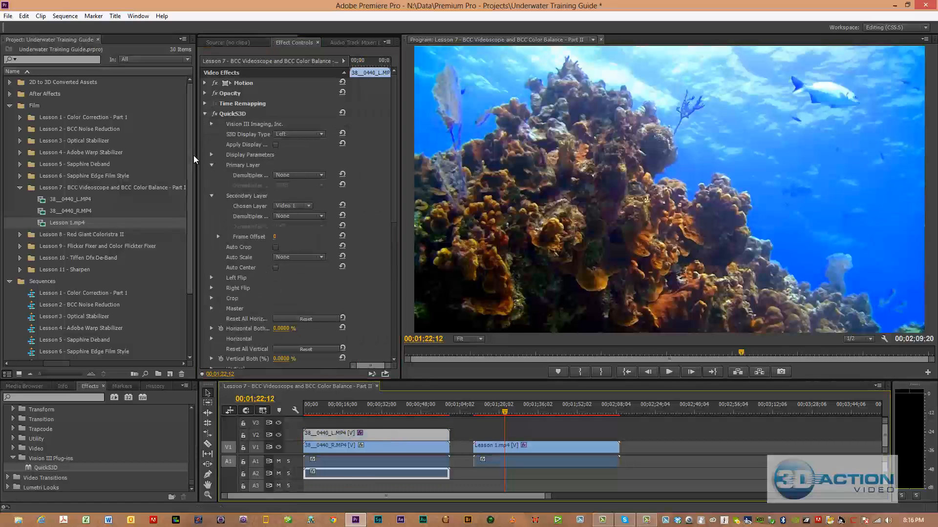
{"action": "left_click", "coordinate": [205, 114]}
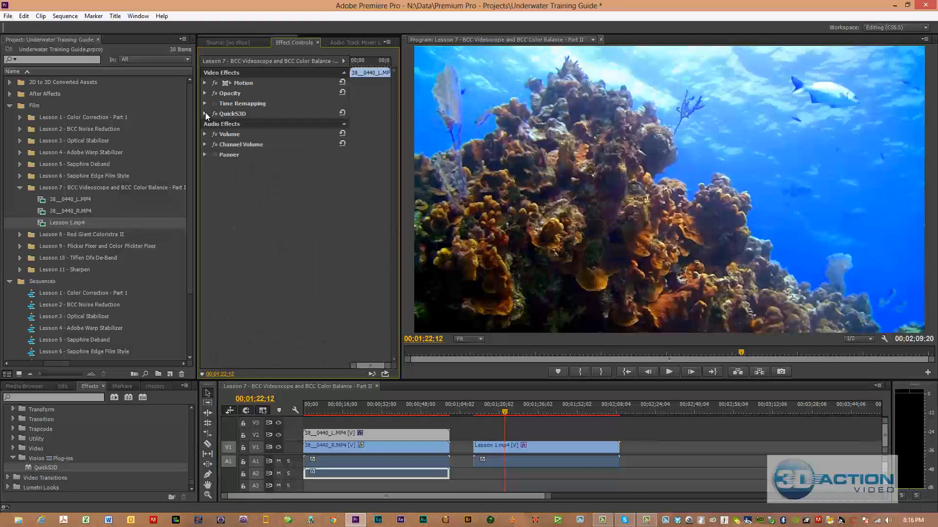
Apply BCC Color Balance from BCC8 Color & Tone to the 38__0440_L.MP4 clip, turn the effect off and collapse its settings
{"action": "left_click", "coordinate": [345, 410]}
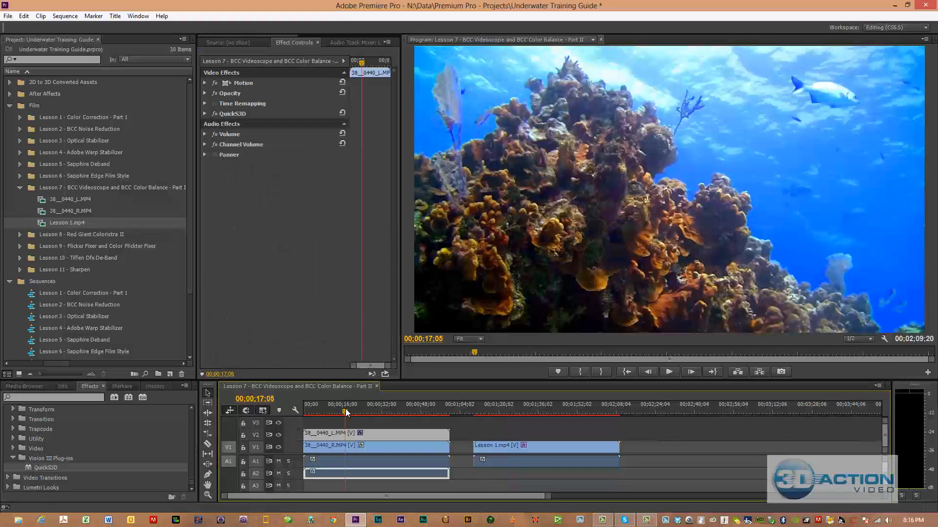
{"action": "left_click_drag", "start_coordinate": [345, 410], "coordinate": [374, 415]}
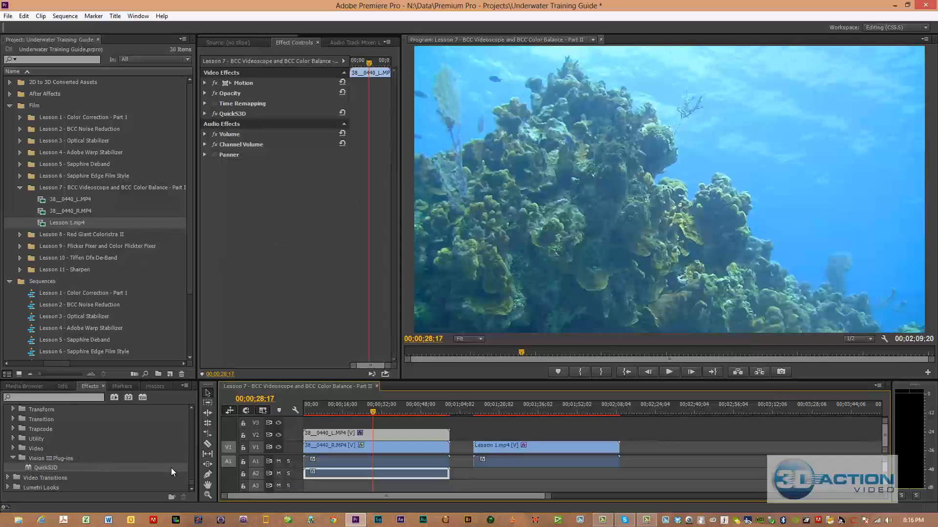
{"action": "left_click_drag", "start_coordinate": [192, 481], "coordinate": [191, 418]}
{"action": "scroll", "coordinate": [192, 418], "scroll_direction": "up", "scroll_amount": 3}
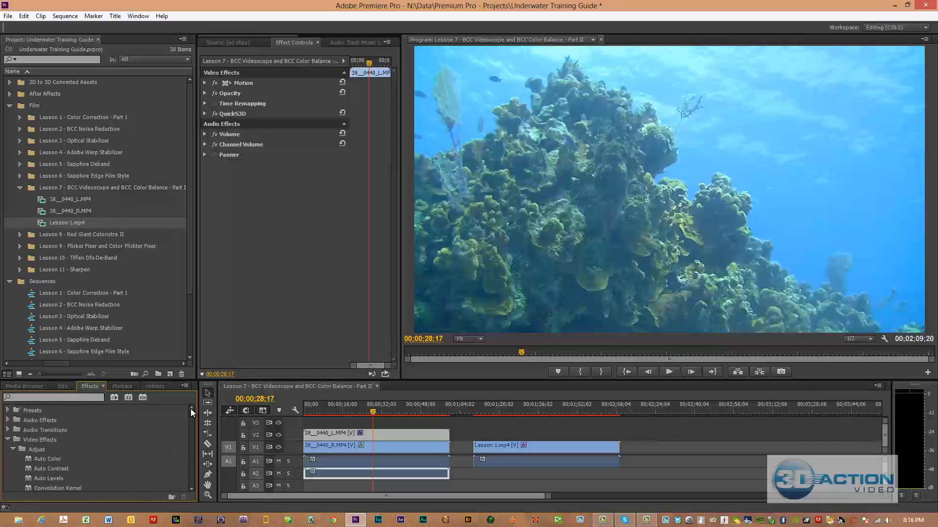
{"action": "left_click", "coordinate": [13, 450]}
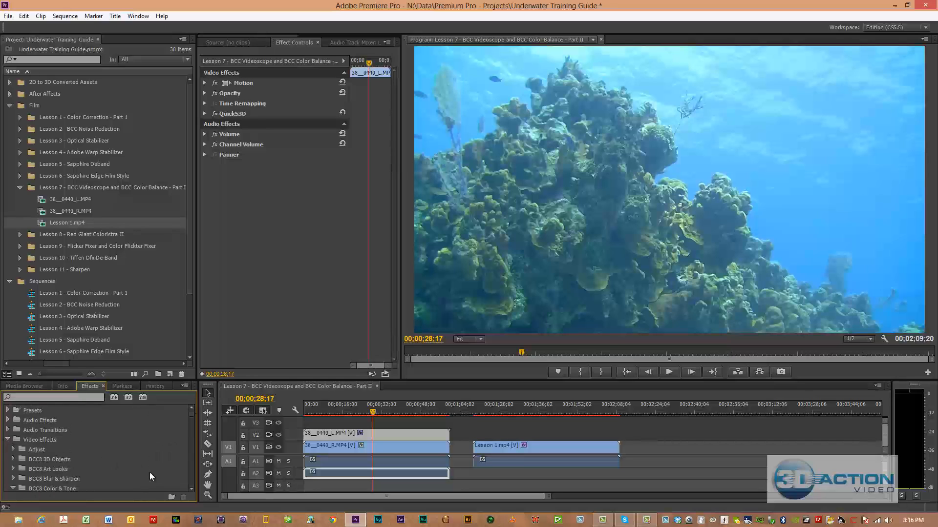
{"action": "left_click", "coordinate": [191, 489]}
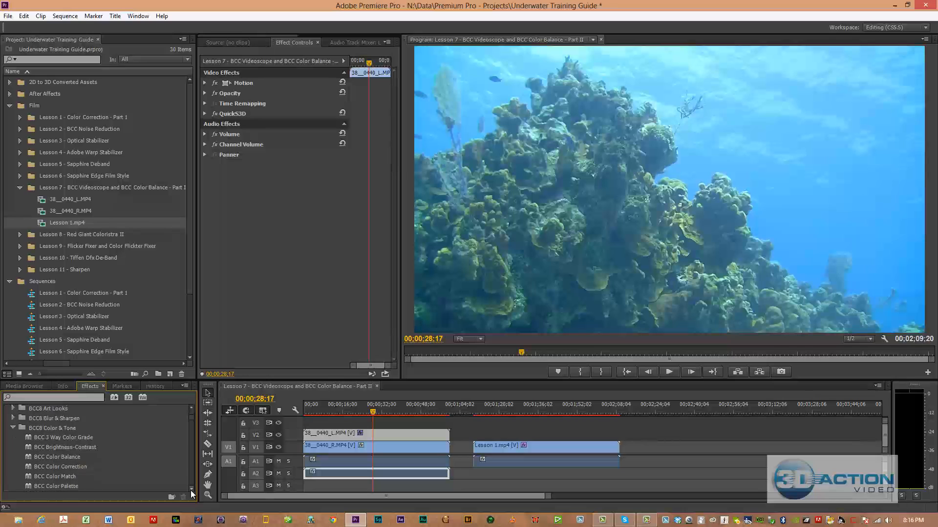
{"action": "left_click", "coordinate": [191, 489]}
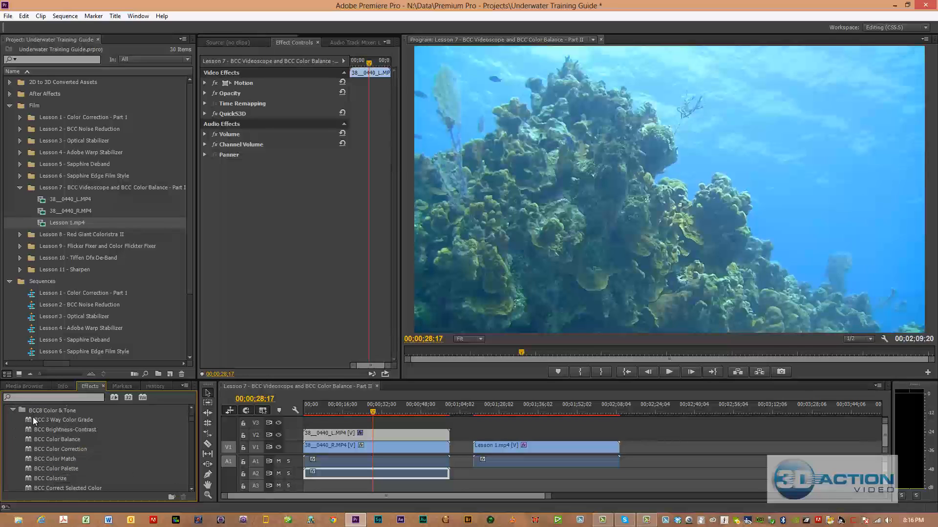
{"action": "left_click_drag", "start_coordinate": [43, 440], "coordinate": [230, 196]}
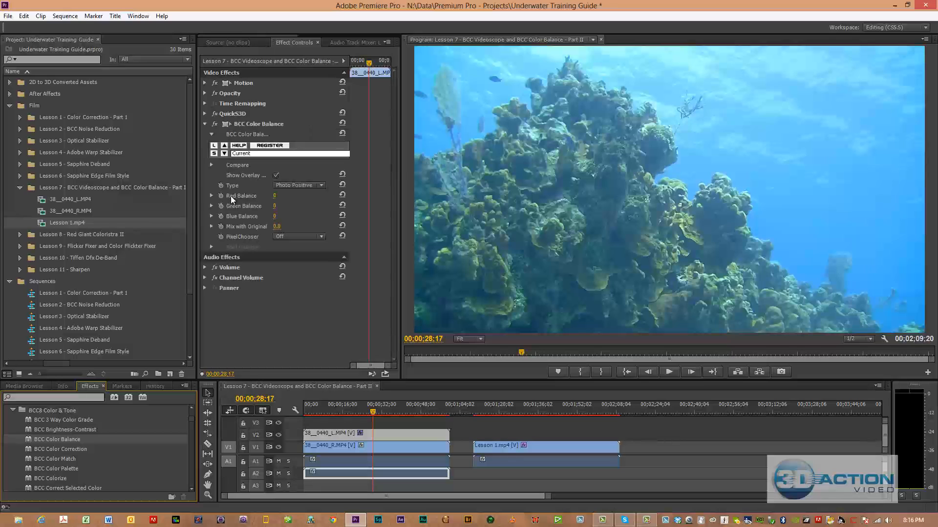
{"action": "left_click", "coordinate": [214, 124]}
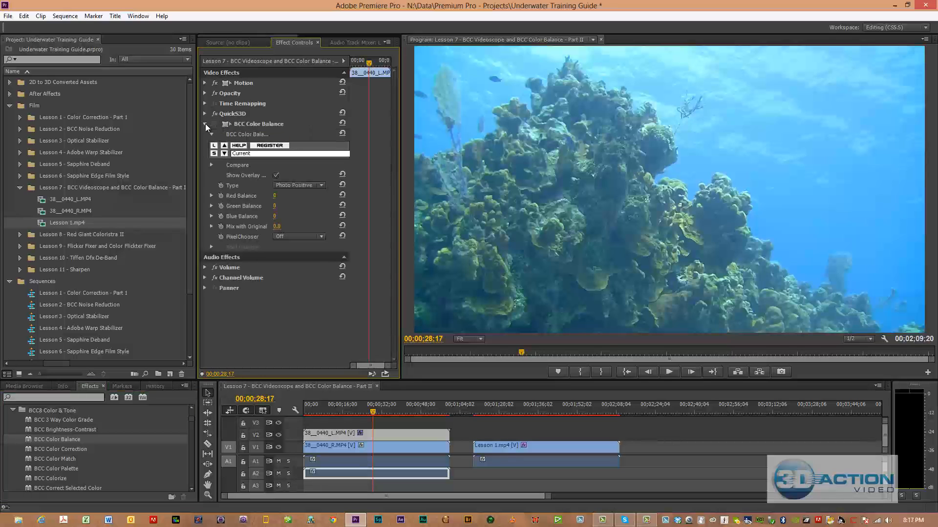
{"action": "left_click", "coordinate": [206, 124]}
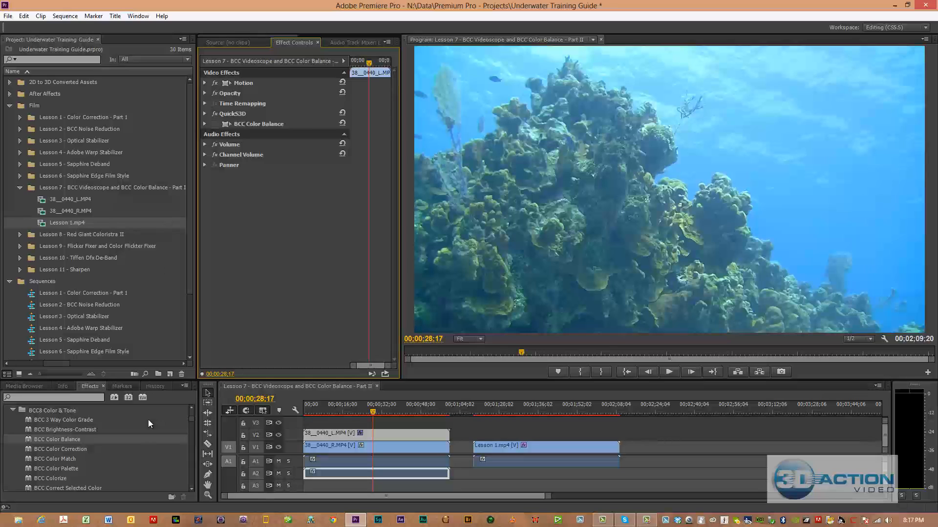
Add BCC Safe Colors, switched off, and an active BCC Videoscope to the 38__0440_L.MP4 clip, collapsing both effects' settings
{"action": "scroll", "coordinate": [137, 442], "scroll_direction": "down", "scroll_amount": 3}
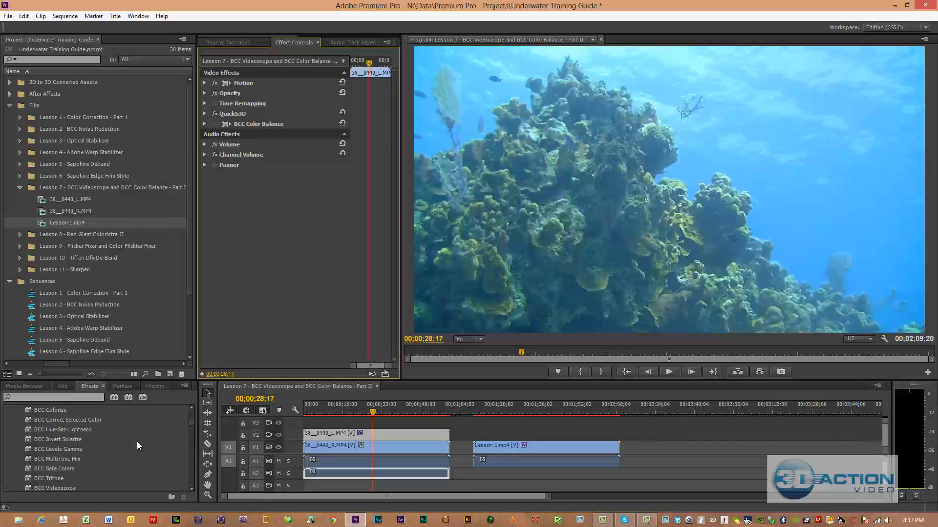
{"action": "scroll", "coordinate": [137, 442], "scroll_direction": "down", "scroll_amount": 1}
{"action": "left_click_drag", "start_coordinate": [61, 449], "coordinate": [279, 188]}
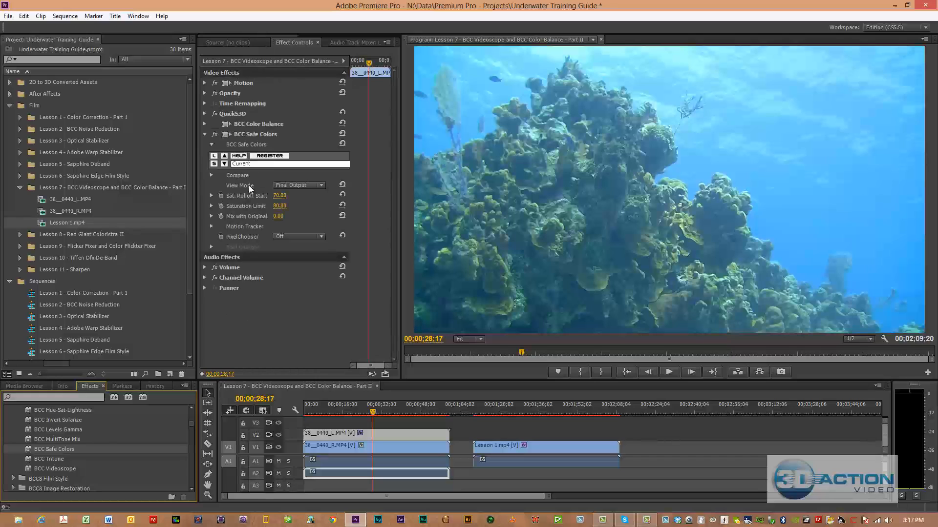
{"action": "left_click", "coordinate": [205, 133]}
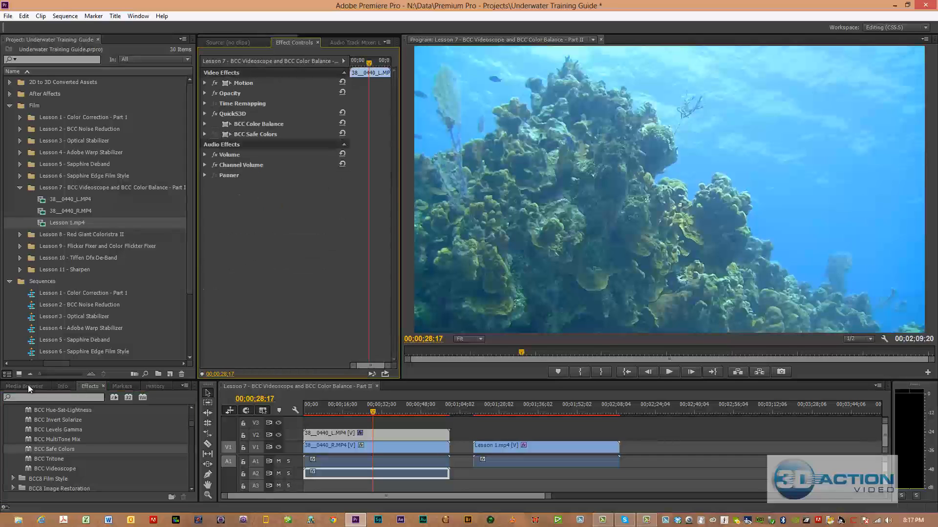
{"action": "left_click_drag", "start_coordinate": [57, 470], "coordinate": [221, 245]}
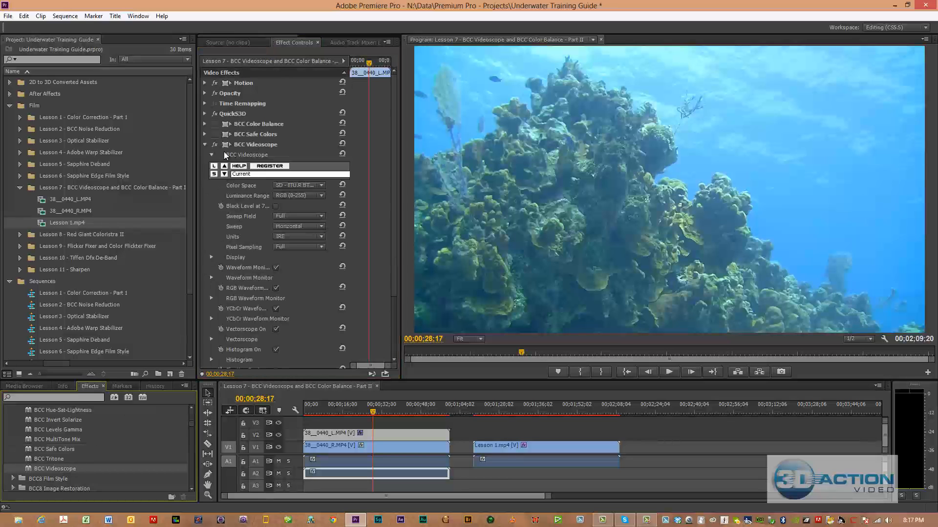
{"action": "left_click", "coordinate": [205, 144]}
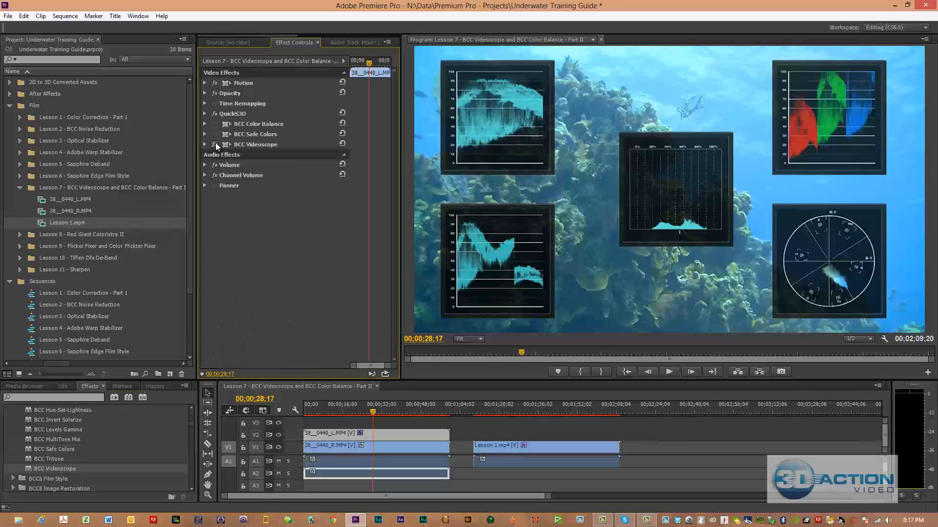
Apply BCC Color Balance to the Lesson 1.mp4 clip, turn the effect off and collapse its settings
{"action": "left_click", "coordinate": [525, 405]}
{"action": "left_click", "coordinate": [533, 444]}
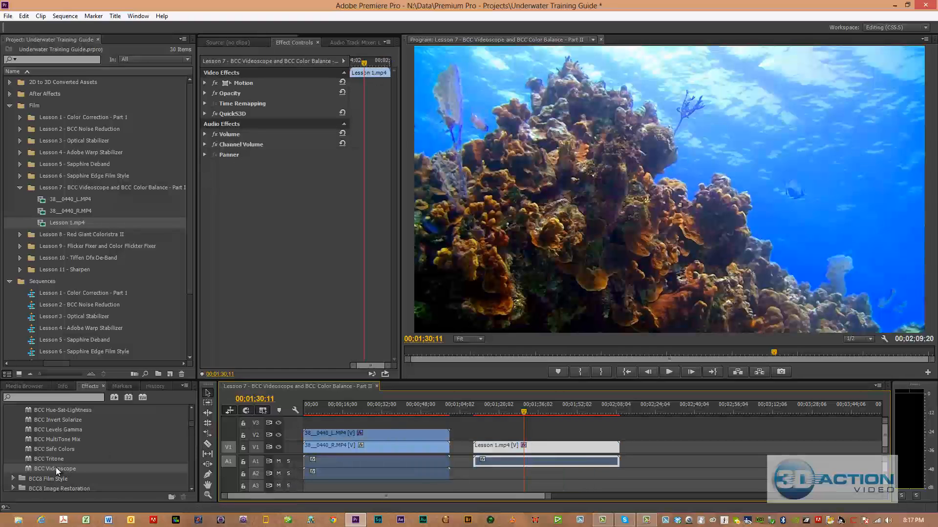
{"action": "left_click", "coordinate": [192, 406]}
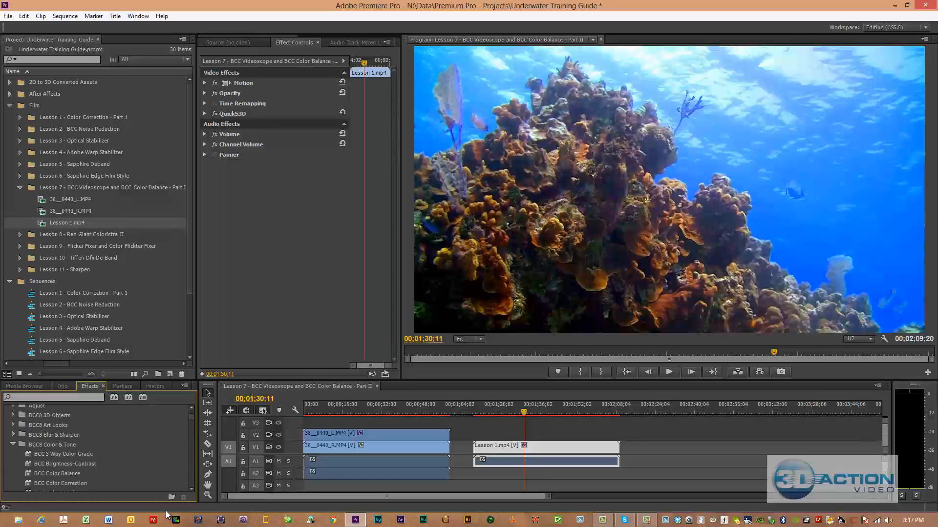
{"action": "left_click_drag", "start_coordinate": [77, 476], "coordinate": [251, 242]}
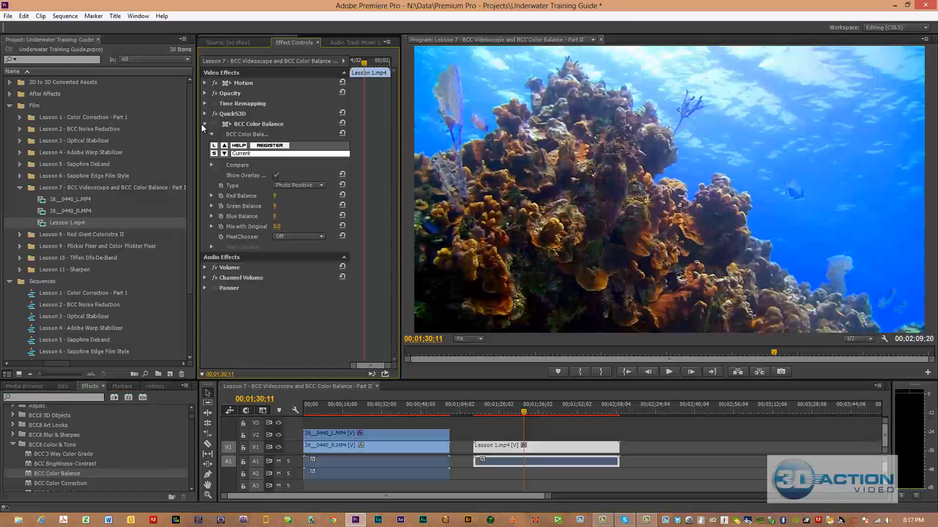
{"action": "left_click", "coordinate": [205, 124]}
Apply BCC Videoscope to the Lesson 1.mp4 clip and collapse its settings
{"action": "scroll", "coordinate": [127, 476], "scroll_direction": "down", "scroll_amount": 7}
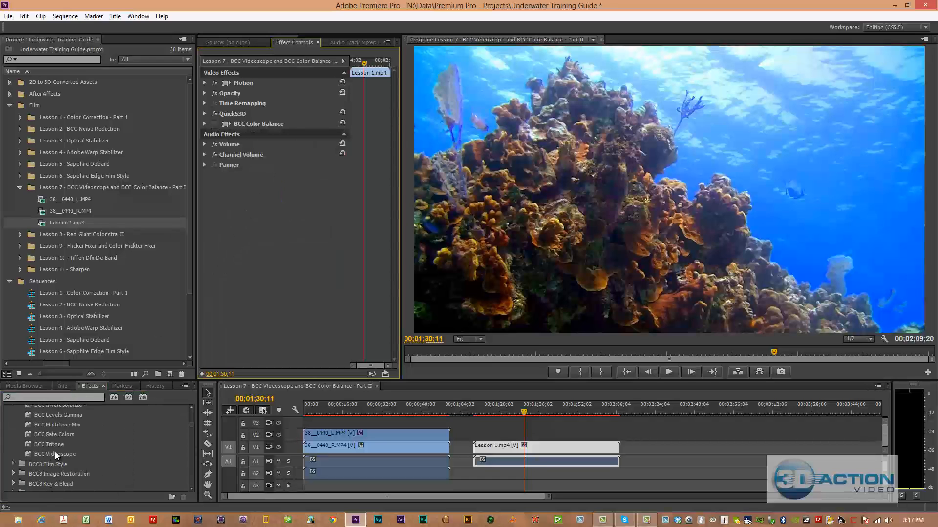
{"action": "left_click_drag", "start_coordinate": [55, 453], "coordinate": [252, 254]}
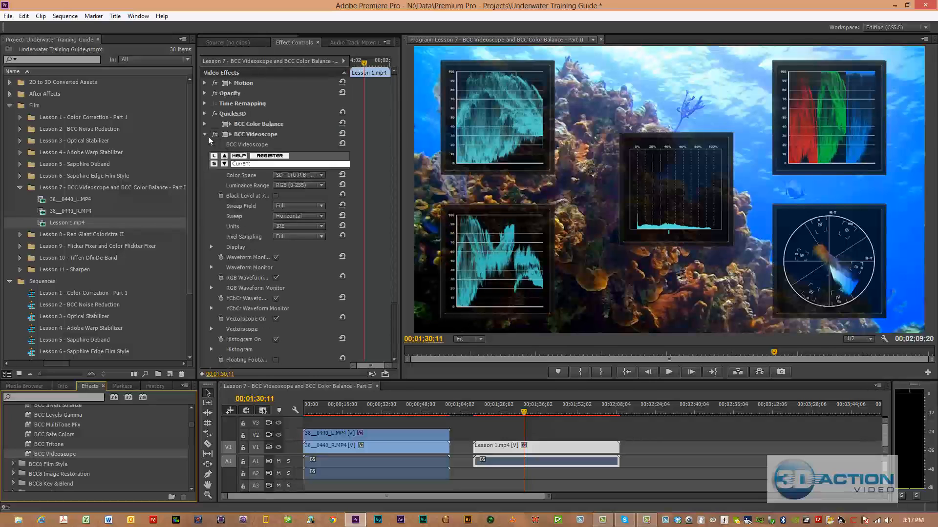
{"action": "left_click", "coordinate": [205, 134]}
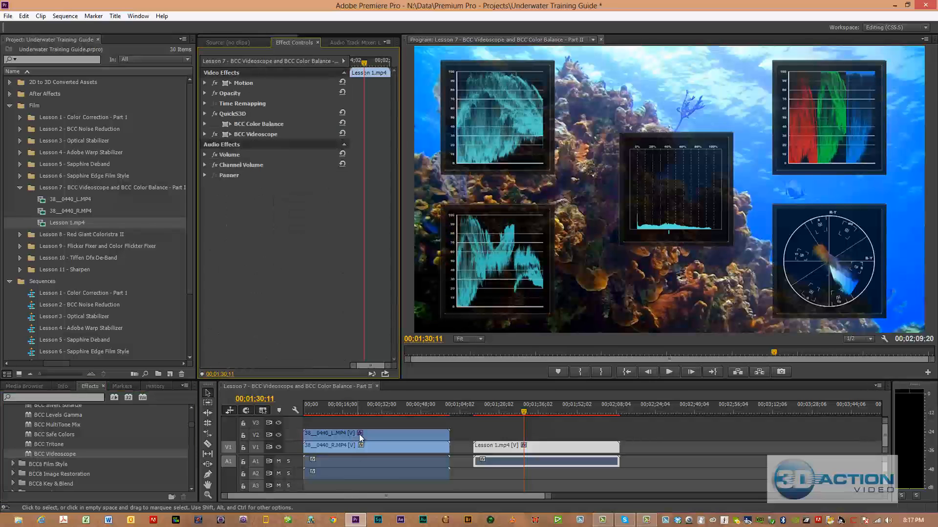
Apply the Auto Levels effect from the Adjust group to the 38__0440_L.MP4 clip on V2
{"action": "left_click", "coordinate": [357, 406]}
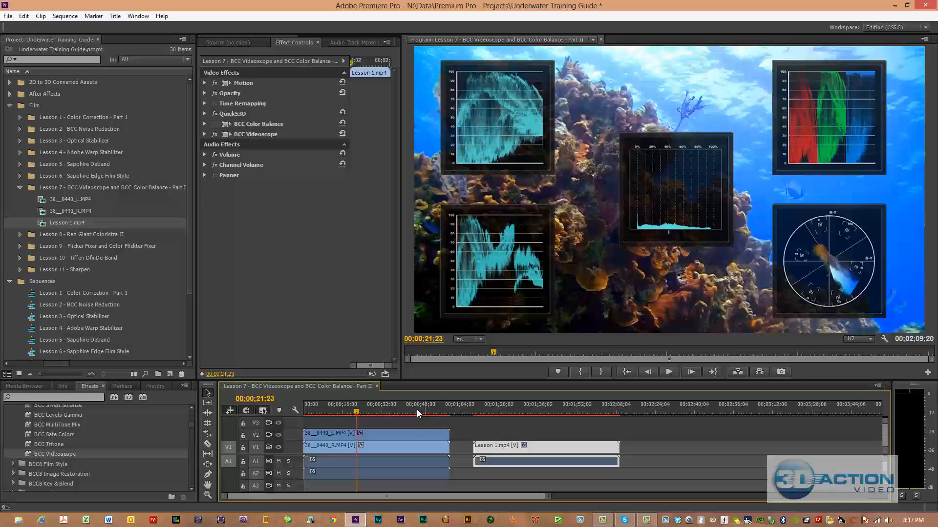
{"action": "left_click", "coordinate": [358, 439]}
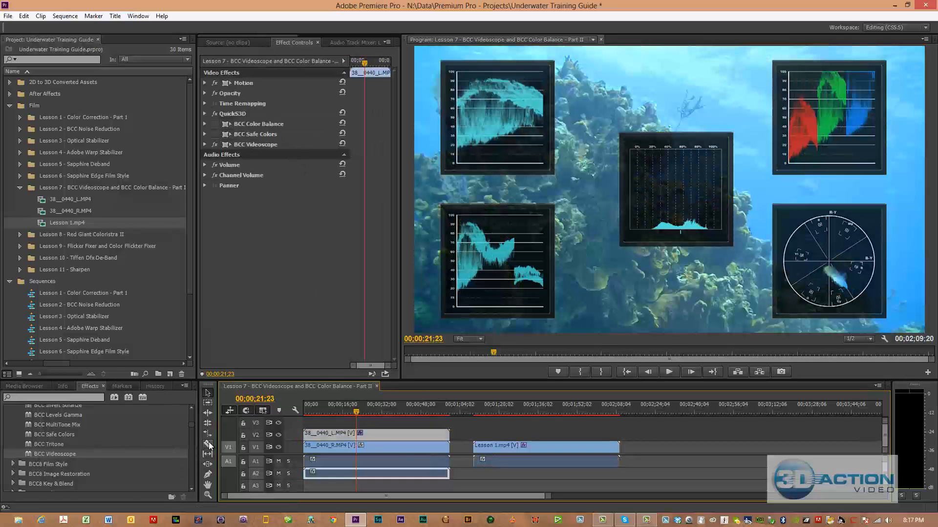
{"action": "left_click", "coordinate": [192, 409]}
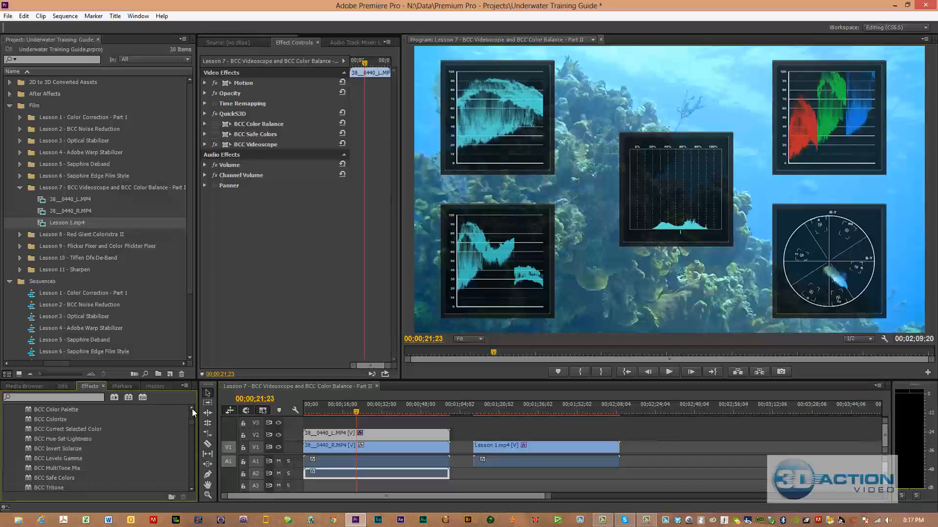
{"action": "left_click", "coordinate": [192, 409]}
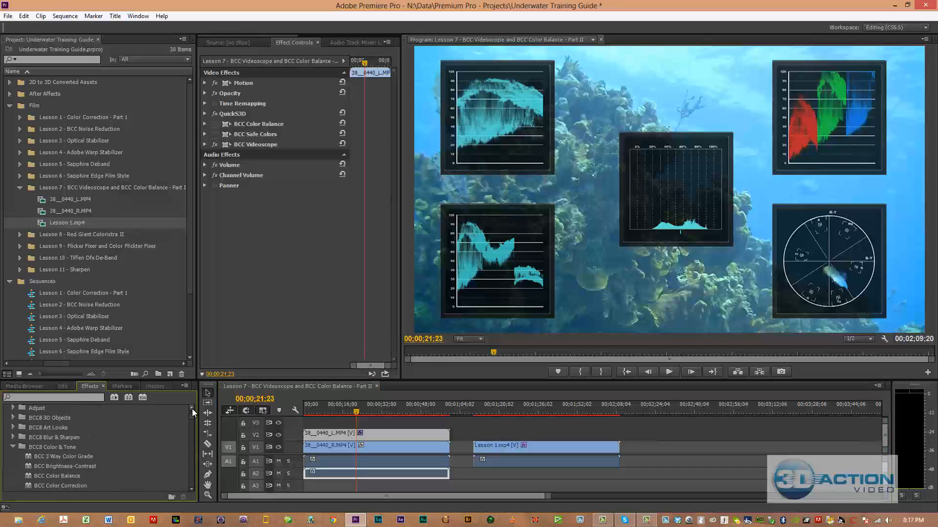
{"action": "left_click", "coordinate": [192, 409]}
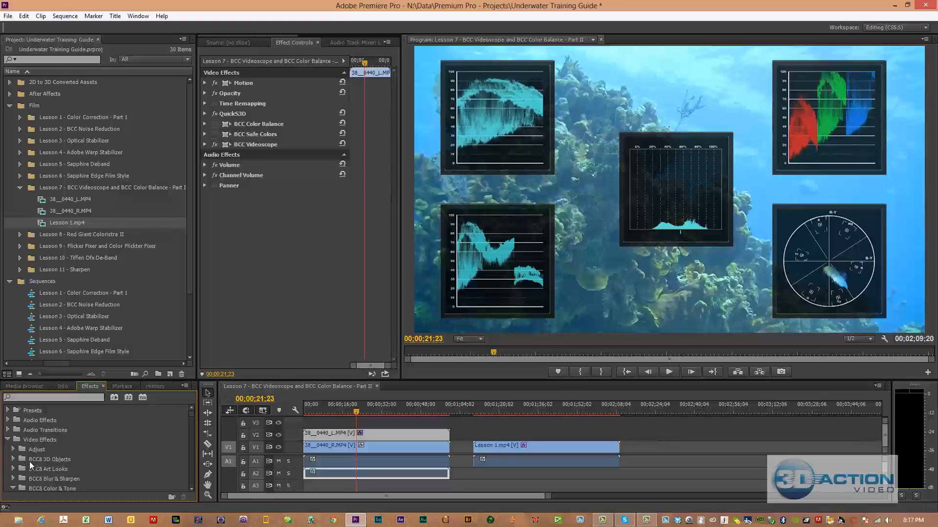
{"action": "left_click", "coordinate": [13, 450]}
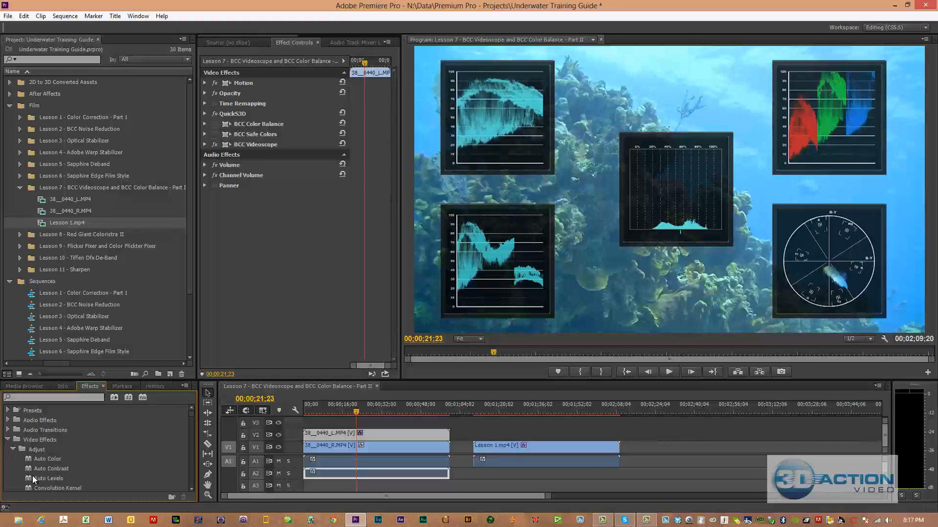
{"action": "scroll", "coordinate": [40, 479], "scroll_direction": "down", "scroll_amount": 1}
{"action": "left_click", "coordinate": [37, 460]}
{"action": "left_click_drag", "start_coordinate": [37, 461], "coordinate": [281, 247]}
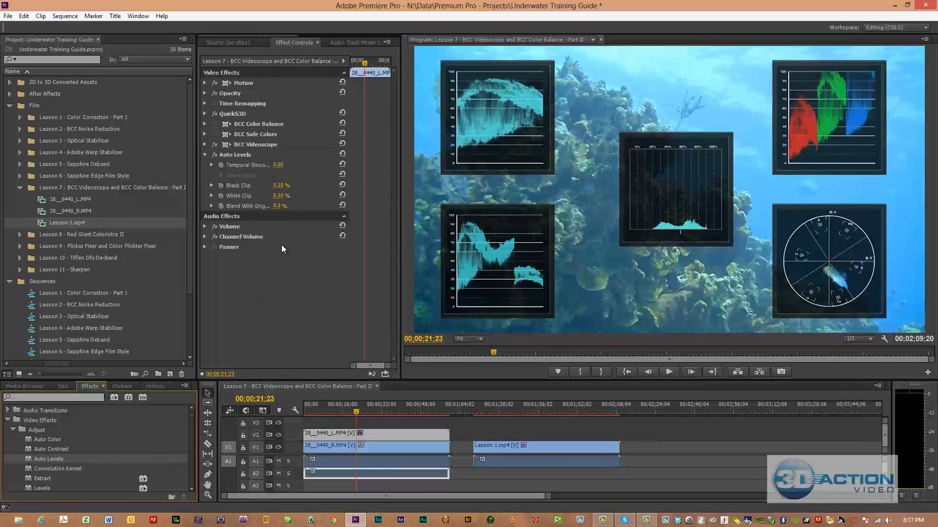
Move Auto Levels between QuickS3D and BCC Color Balance on the left clip, collapse its settings and turn it off
{"action": "left_click_drag", "start_coordinate": [242, 156], "coordinate": [248, 123]}
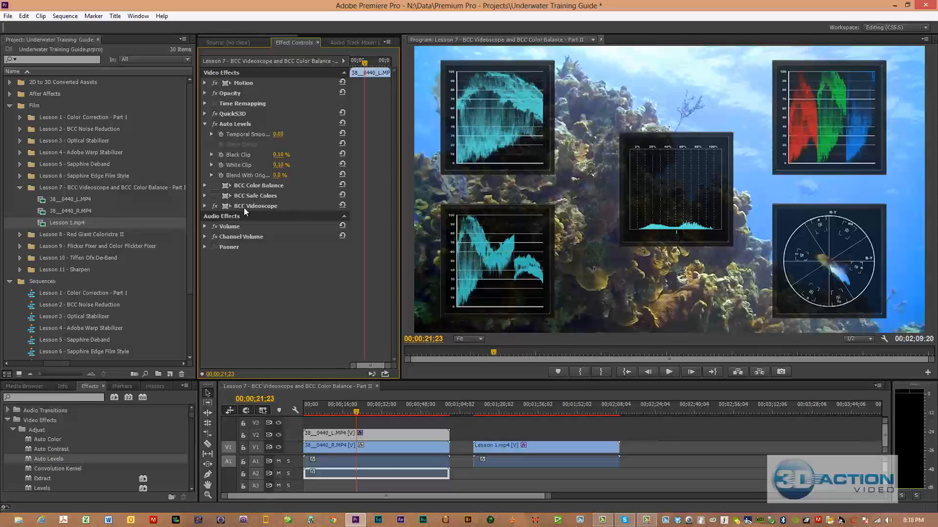
{"action": "left_click", "coordinate": [205, 124]}
{"action": "left_click", "coordinate": [214, 124]}
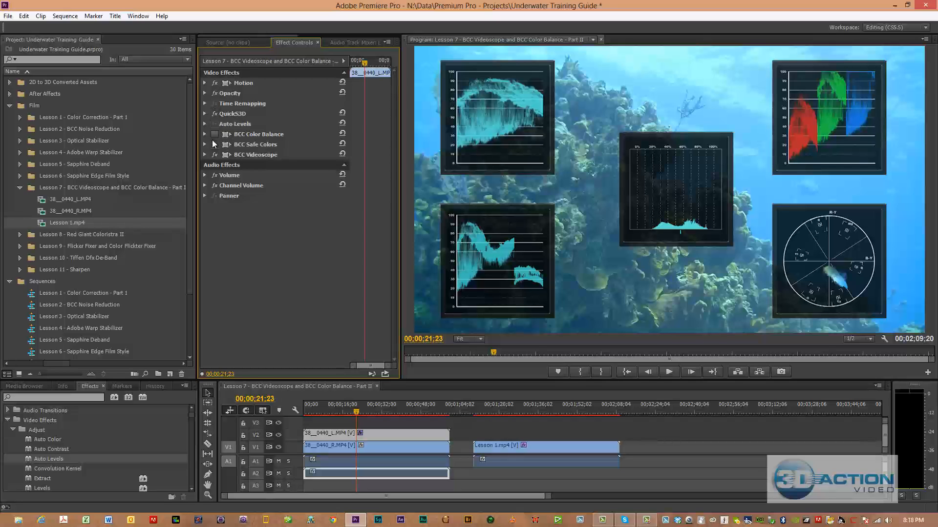
{"action": "left_click", "coordinate": [214, 145]}
In the left clip's BCC Videoscope, switch off every scope except the RGB Waveform Monitor and expand that monitor's settings
{"action": "left_click", "coordinate": [205, 154]}
{"action": "scroll", "coordinate": [354, 272], "scroll_direction": "down", "scroll_amount": 1}
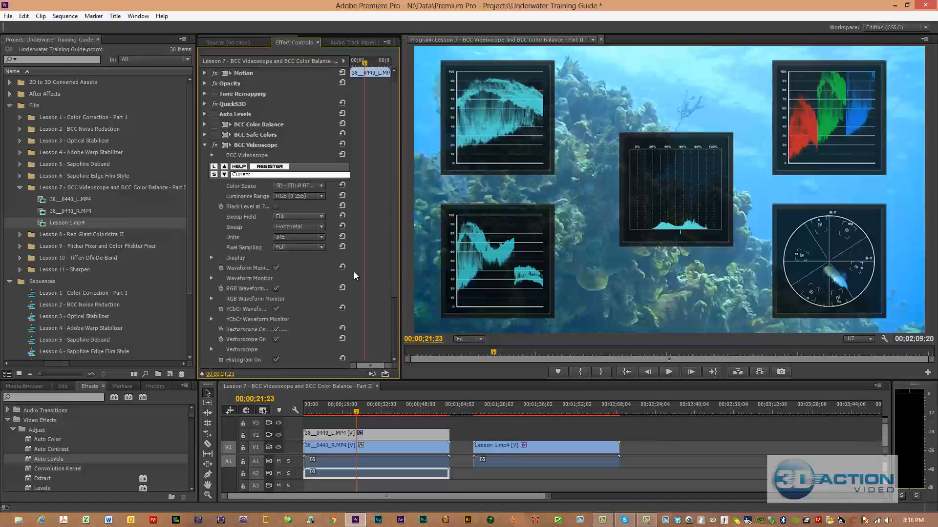
{"action": "scroll", "coordinate": [354, 271], "scroll_direction": "down", "scroll_amount": 1}
{"action": "left_click", "coordinate": [275, 258]}
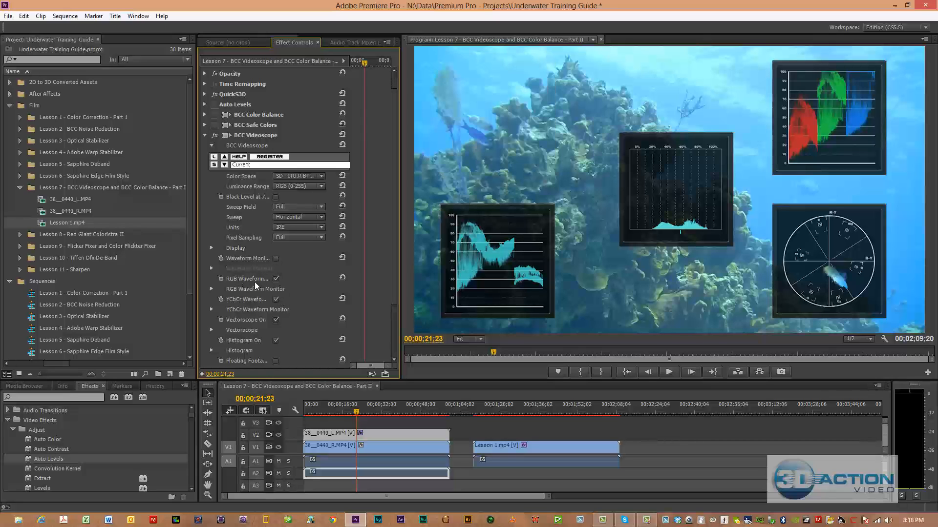
{"action": "left_click", "coordinate": [276, 298]}
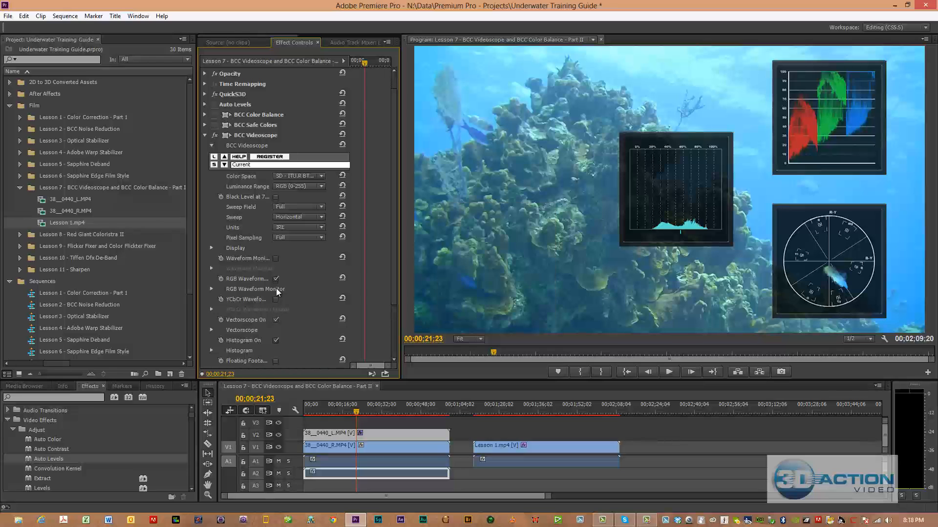
{"action": "left_click", "coordinate": [276, 279]}
{"action": "left_click", "coordinate": [276, 320]}
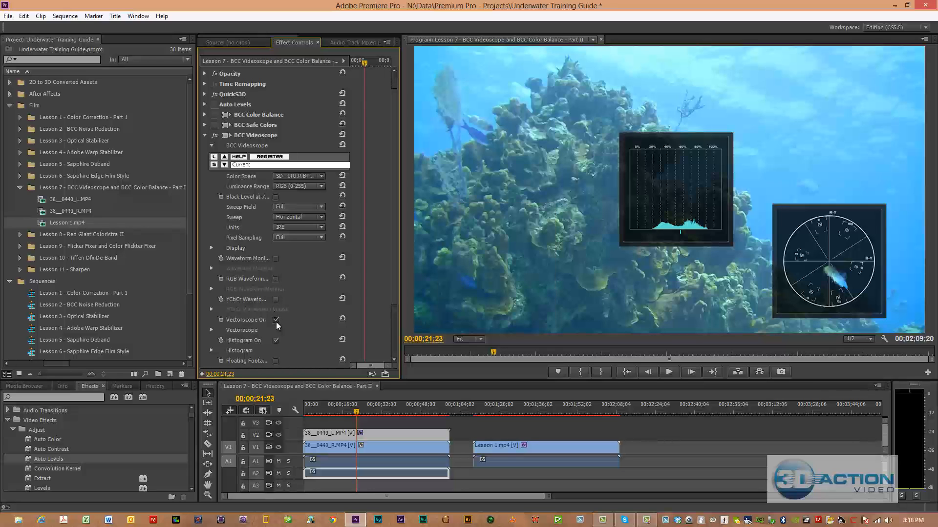
{"action": "left_click", "coordinate": [275, 340]}
{"action": "left_click", "coordinate": [276, 279]}
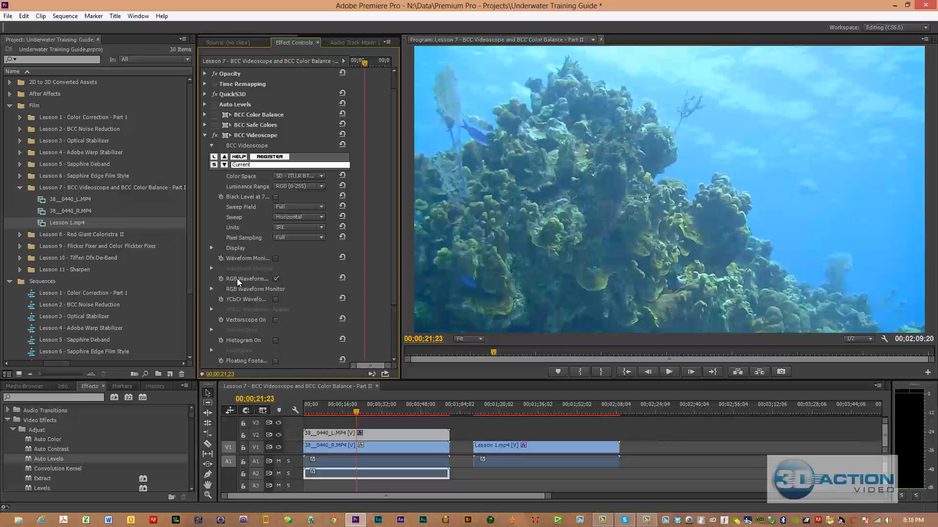
{"action": "left_click", "coordinate": [211, 288]}
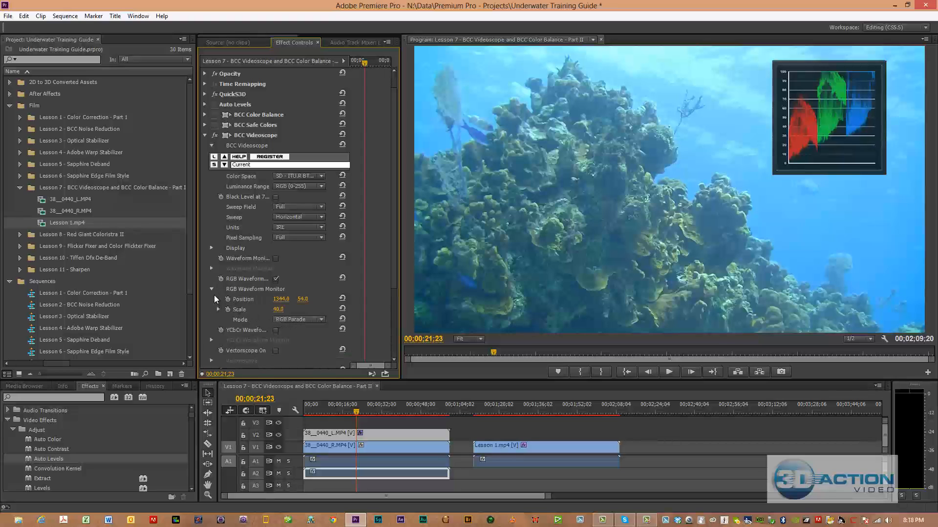
Collapse the RGB Waveform Monitor settings and preview the left clip with Auto Levels switched on, then off again
{"action": "left_click", "coordinate": [215, 288]}
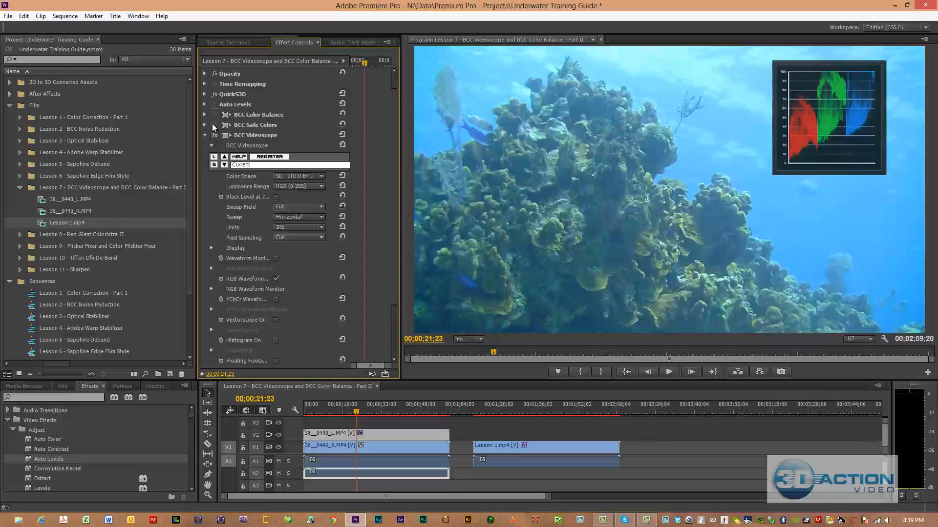
{"action": "left_click", "coordinate": [214, 104]}
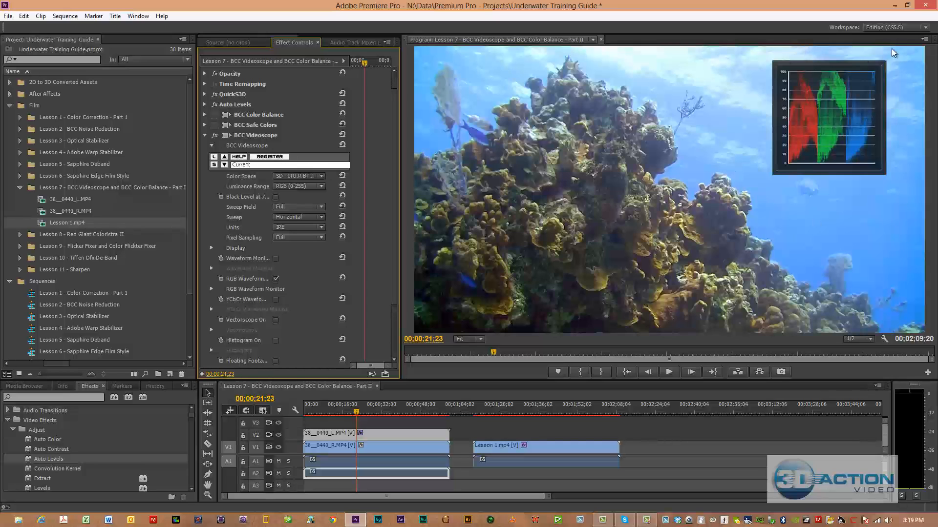
{"action": "left_click", "coordinate": [216, 106]}
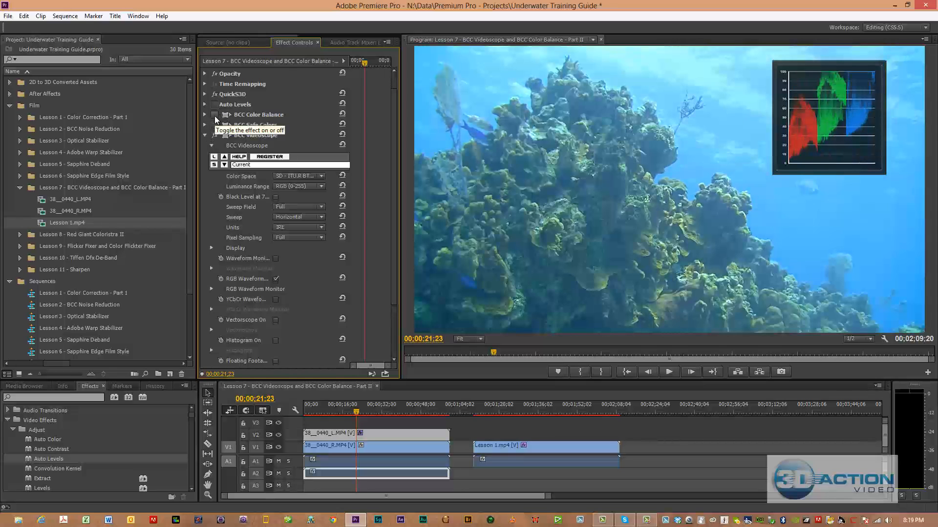
Turn on BCC Color Balance on the left clip and set Red Balance to 24, Green Balance to -10 and Blue Balance to -10
{"action": "left_click", "coordinate": [215, 115]}
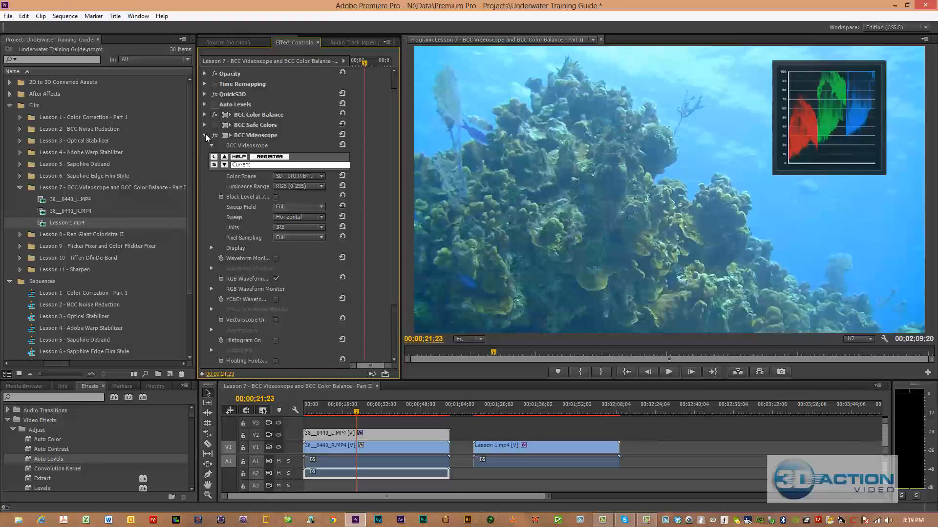
{"action": "left_click", "coordinate": [205, 134]}
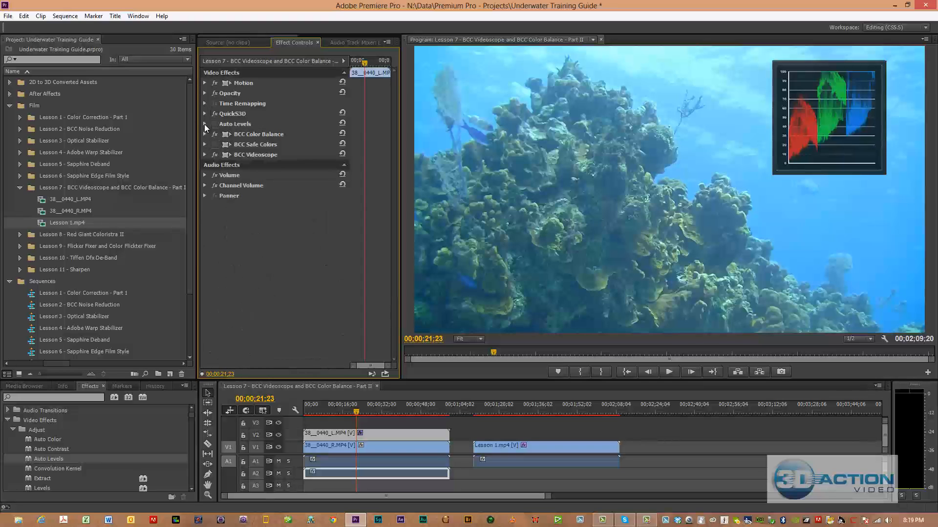
{"action": "left_click", "coordinate": [204, 135]}
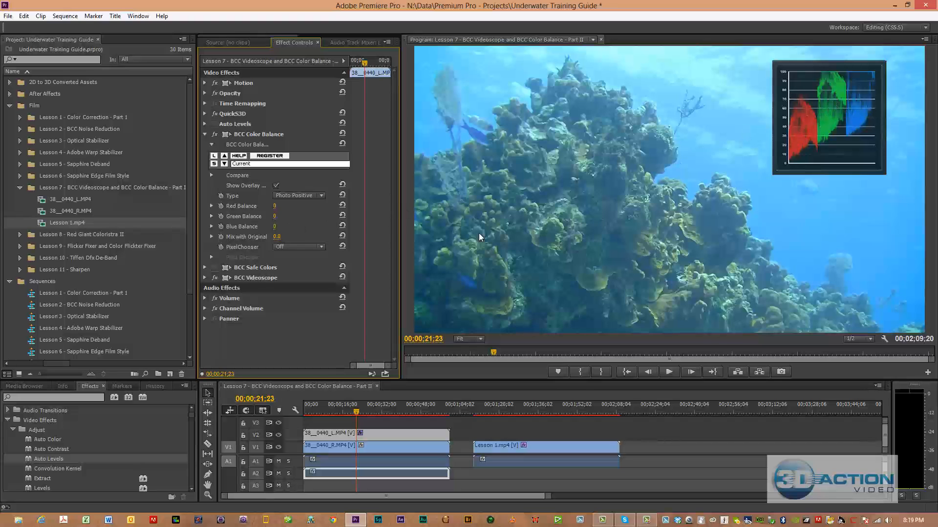
{"action": "mouse_move", "coordinate": [284, 207]}
{"action": "left_mouse_down"}
{"action": "mouse_move", "coordinate": [312, 207]}
{"action": "mouse_move", "coordinate": [302, 208]}
{"action": "left_mouse_up"}
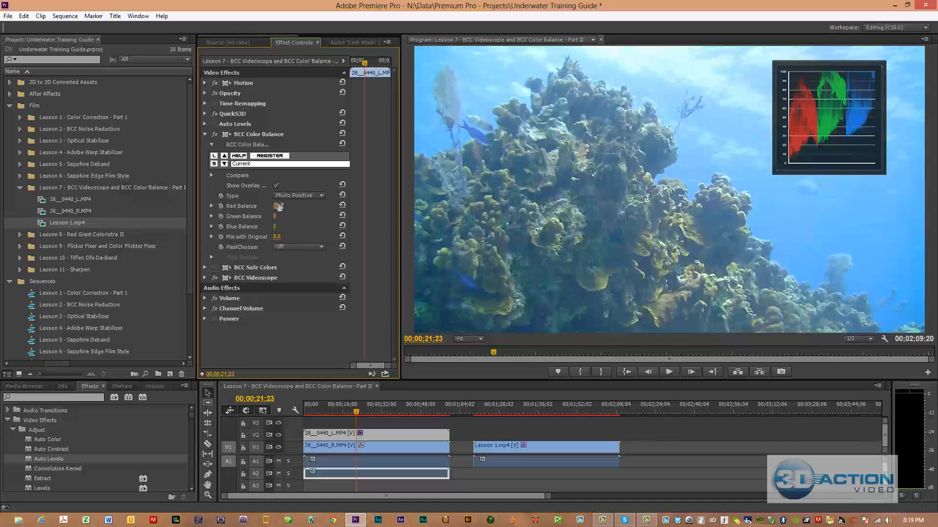
{"action": "left_click_drag", "start_coordinate": [274, 207], "coordinate": [262, 212]}
{"action": "mouse_move", "coordinate": [261, 217]}
{"action": "left_mouse_down"}
{"action": "mouse_move", "coordinate": [244, 218]}
{"action": "mouse_move", "coordinate": [258, 218]}
{"action": "left_mouse_up"}
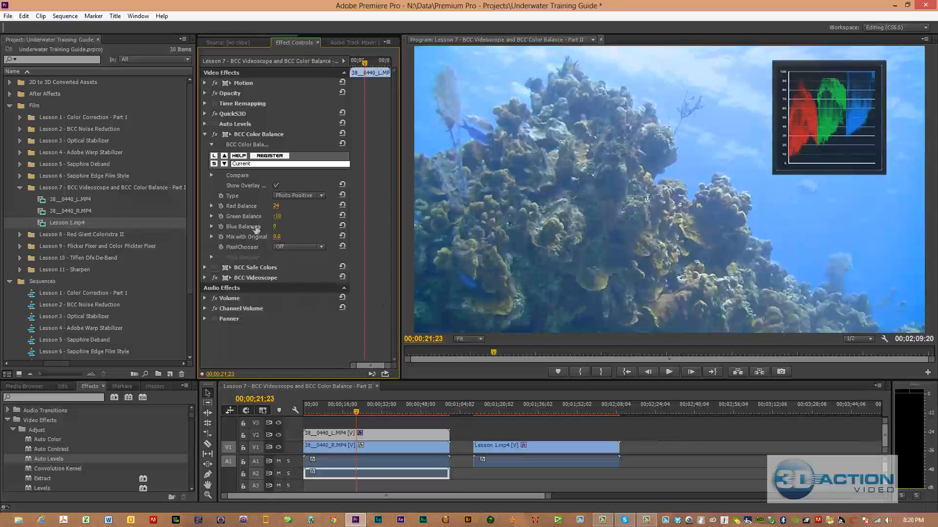
{"action": "left_click_drag", "start_coordinate": [256, 228], "coordinate": [248, 229]}
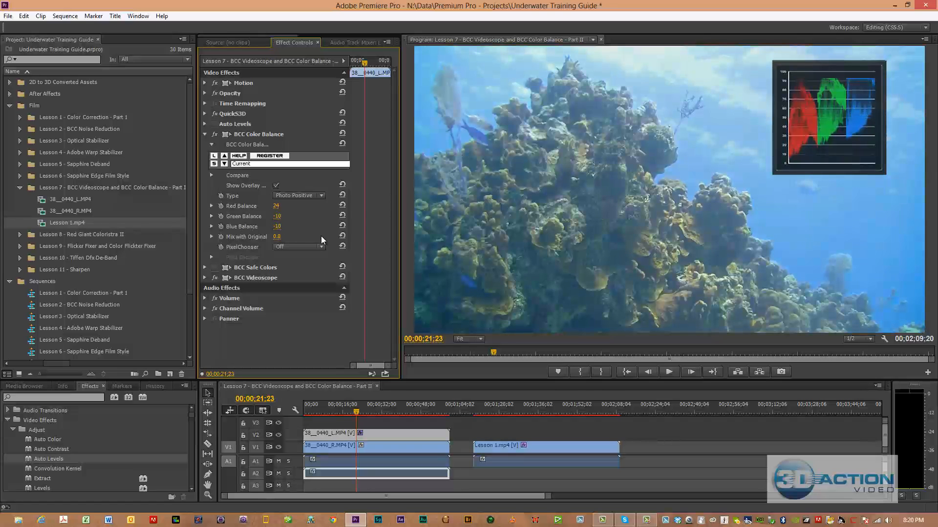
Compare the left clip's Color Balance correction with Auto Levels by swapping which effect is active, ending on Color Balance
{"action": "left_click", "coordinate": [215, 134]}
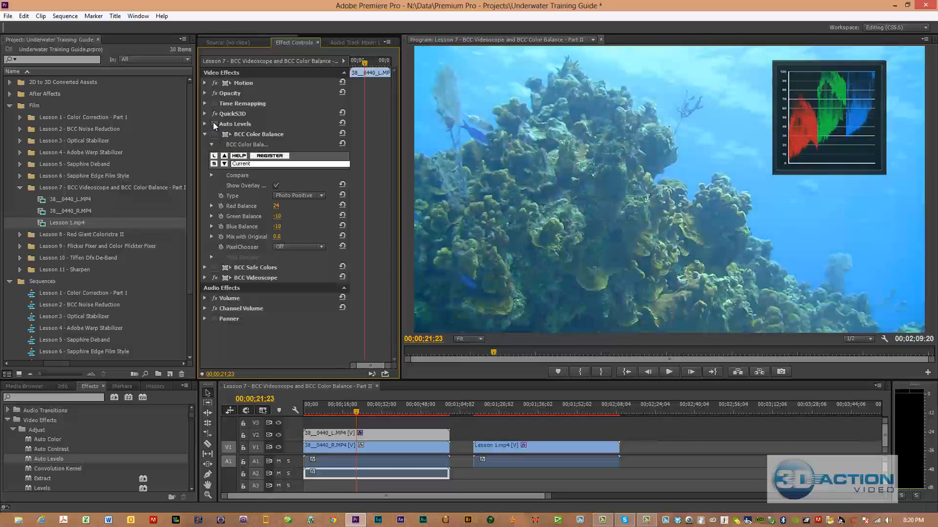
{"action": "left_click", "coordinate": [214, 124]}
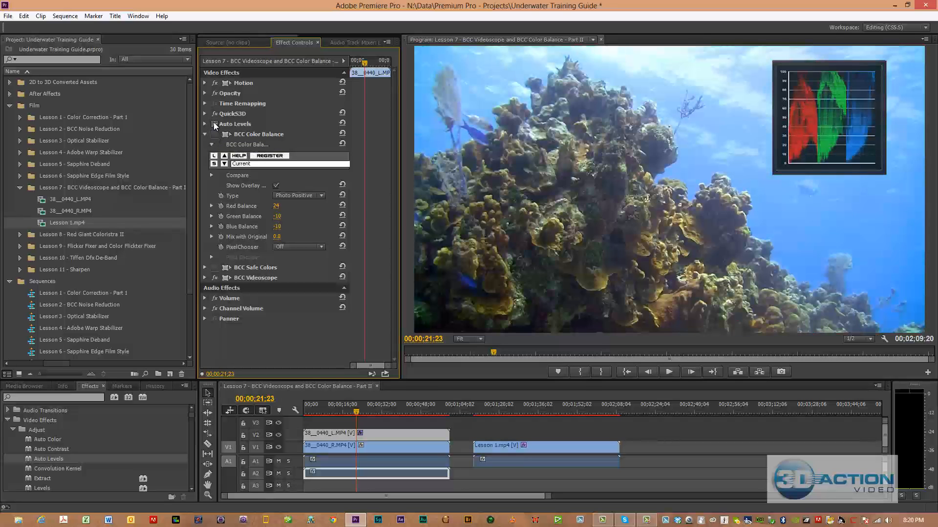
{"action": "left_click", "coordinate": [214, 124]}
{"action": "left_click", "coordinate": [214, 133]}
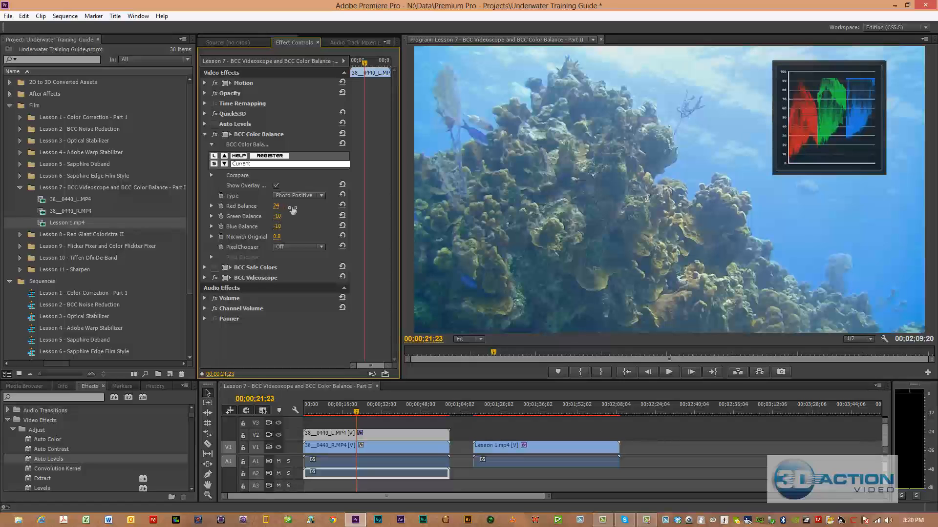
Set the left clip's Red Balance to 32, then switch from BCC Color Balance to Auto Levels
{"action": "left_click_drag", "start_coordinate": [294, 210], "coordinate": [288, 210]}
{"action": "left_click", "coordinate": [215, 133]}
{"action": "left_click", "coordinate": [214, 124]}
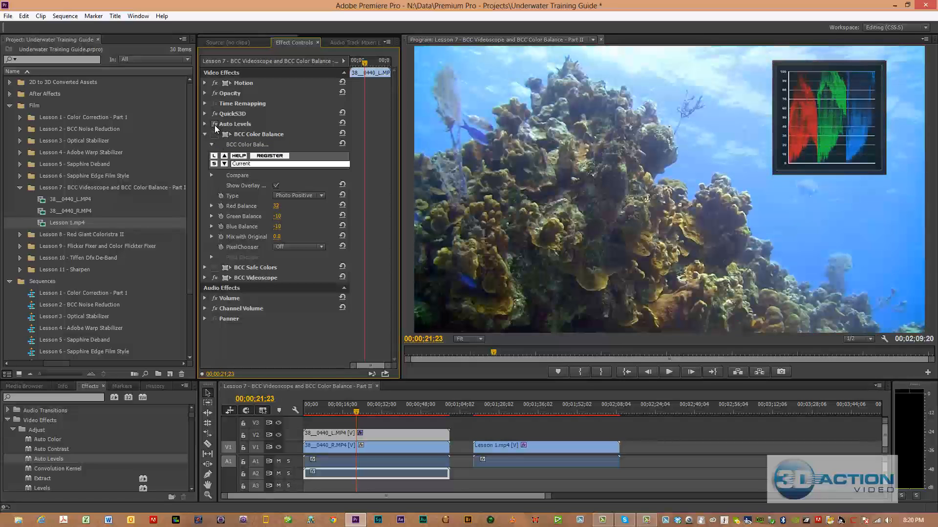
Try different Black Clip values in the left clip's Auto Levels, return it to 0.10 % and collapse the effect
{"action": "left_click", "coordinate": [205, 124]}
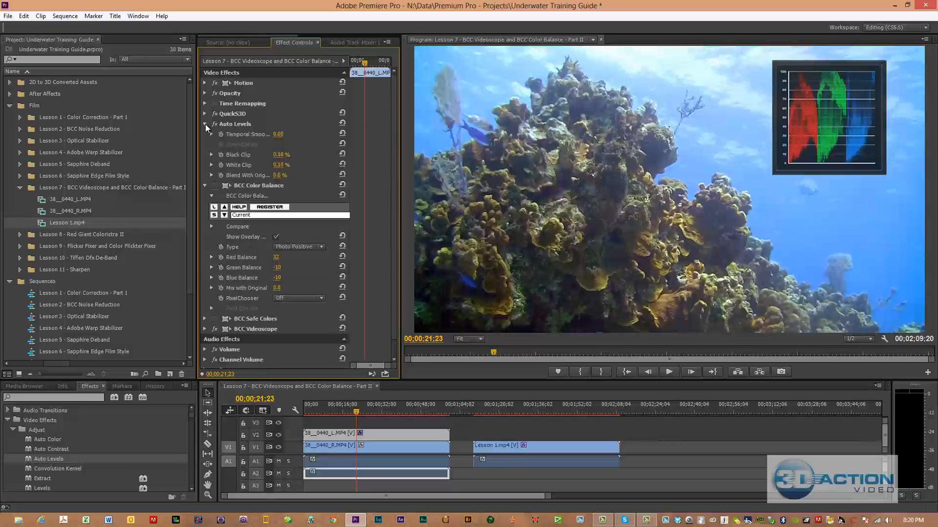
{"action": "left_click_drag", "start_coordinate": [278, 158], "coordinate": [277, 157]}
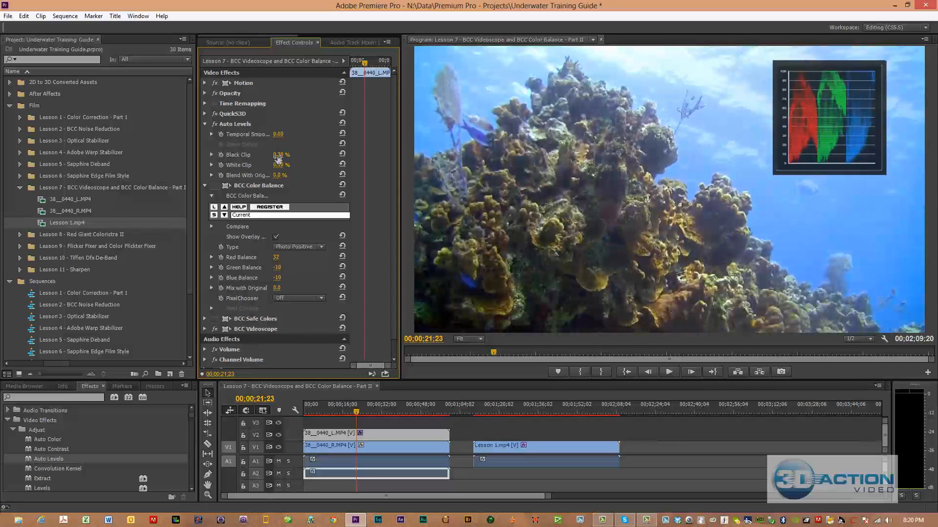
{"action": "left_click_drag", "start_coordinate": [277, 157], "coordinate": [282, 161]}
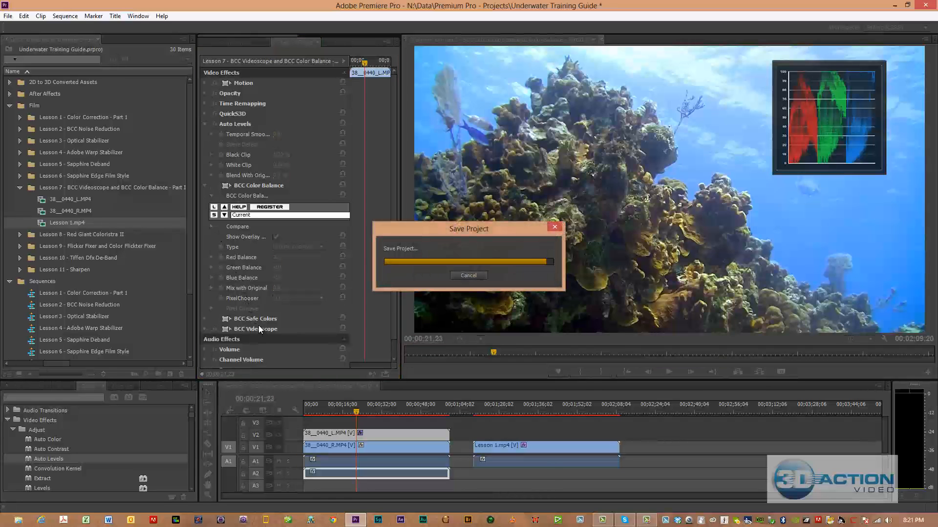
{"action": "mouse_move", "coordinate": [278, 155]}
{"action": "left_mouse_down"}
{"action": "mouse_move", "coordinate": [308, 161]}
{"action": "mouse_move", "coordinate": [274, 163]}
{"action": "left_mouse_up"}
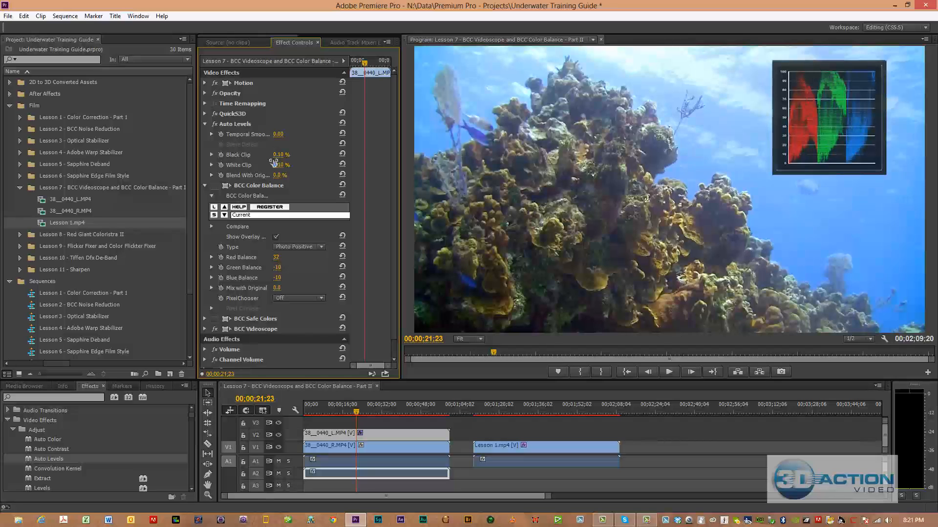
{"action": "left_click", "coordinate": [205, 123]}
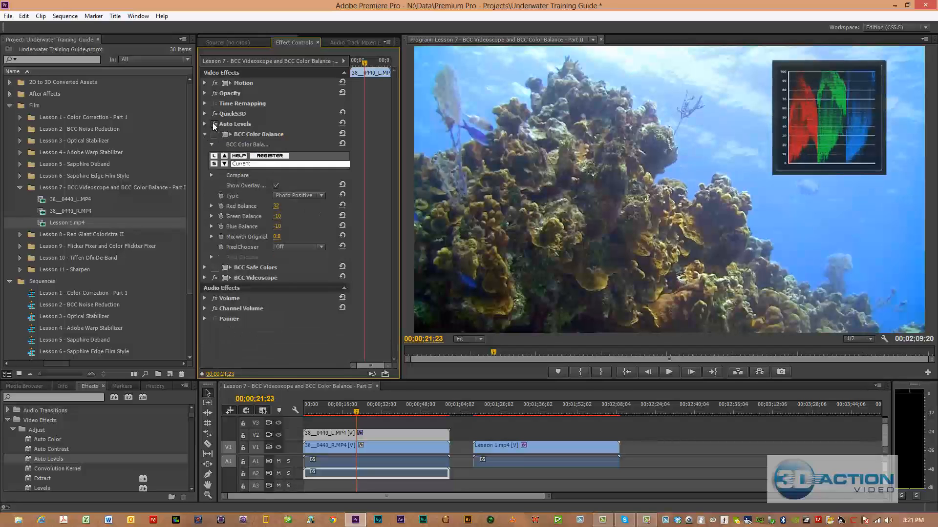
Alternate between Auto Levels and BCC Color Balance on the left clip to compare the picture and RGB waveform
{"action": "left_click", "coordinate": [215, 124]}
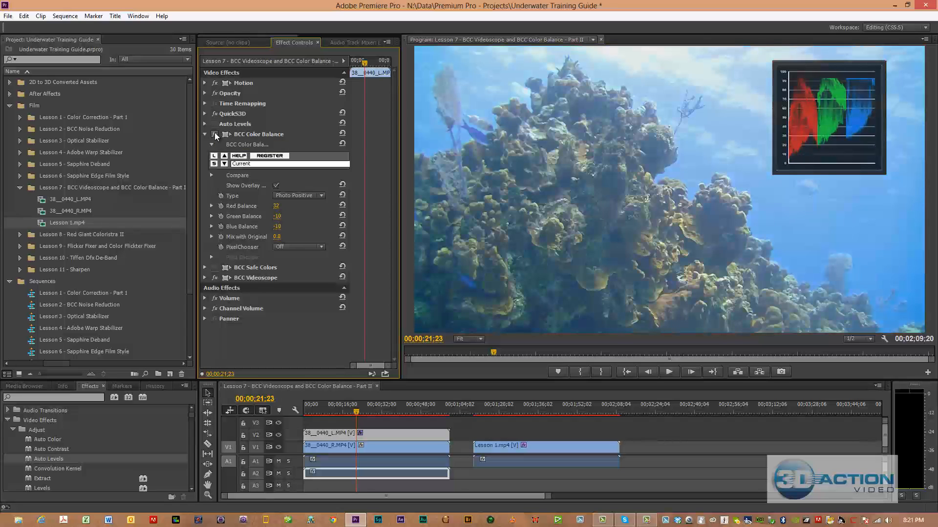
{"action": "left_click", "coordinate": [215, 135]}
{"action": "left_click", "coordinate": [215, 134]}
{"action": "left_click", "coordinate": [215, 124]}
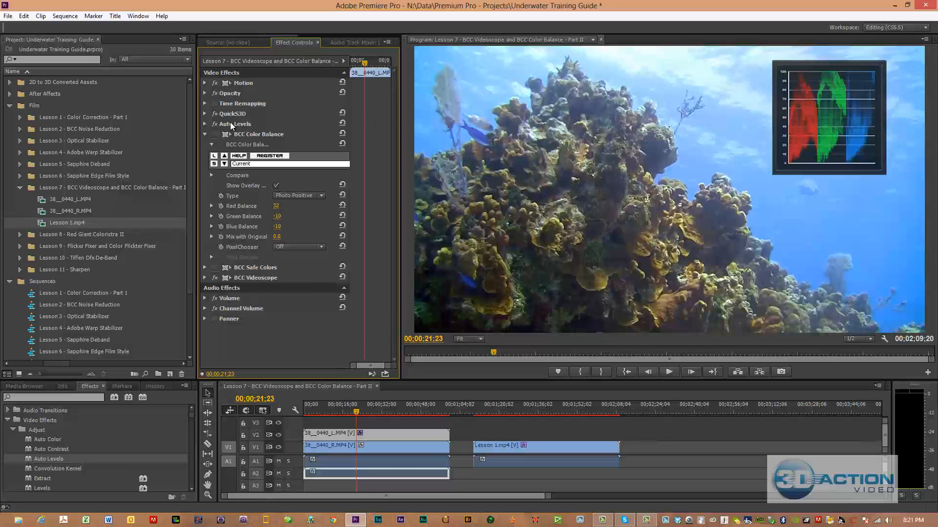
{"action": "left_click", "coordinate": [215, 124]}
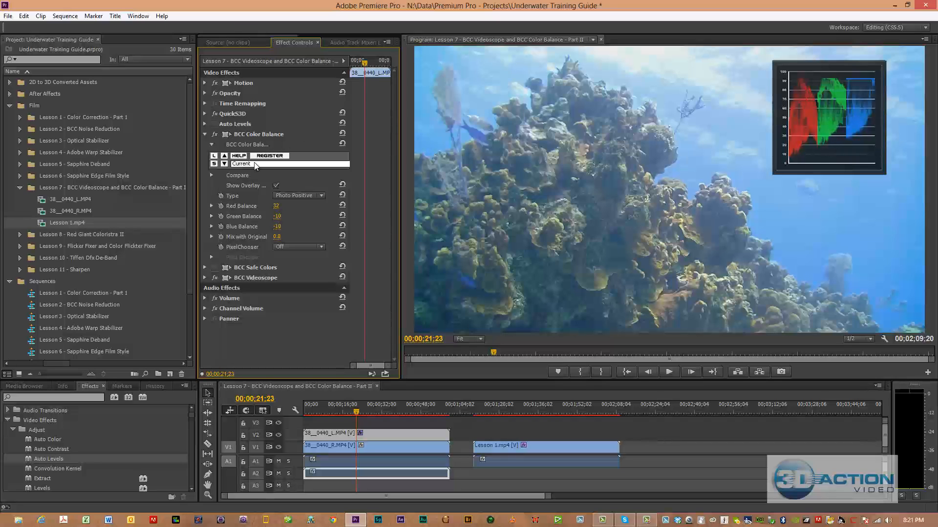
Set the Green Balance of the left clip's BCC Color Balance to -29
{"action": "left_click", "coordinate": [278, 226]}
{"action": "left_click_drag", "start_coordinate": [277, 217], "coordinate": [247, 216]}
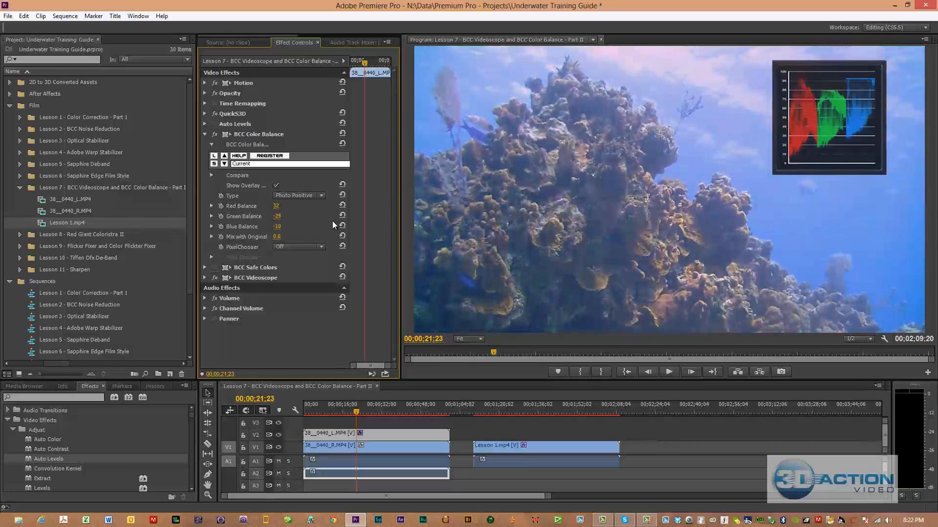
{"action": "left_click", "coordinate": [274, 214]}
Compare the adjusted green balance with Auto Levels and the uncorrected picture, ending with only BCC Color Balance on
{"action": "left_click", "coordinate": [214, 134]}
{"action": "left_click", "coordinate": [214, 124]}
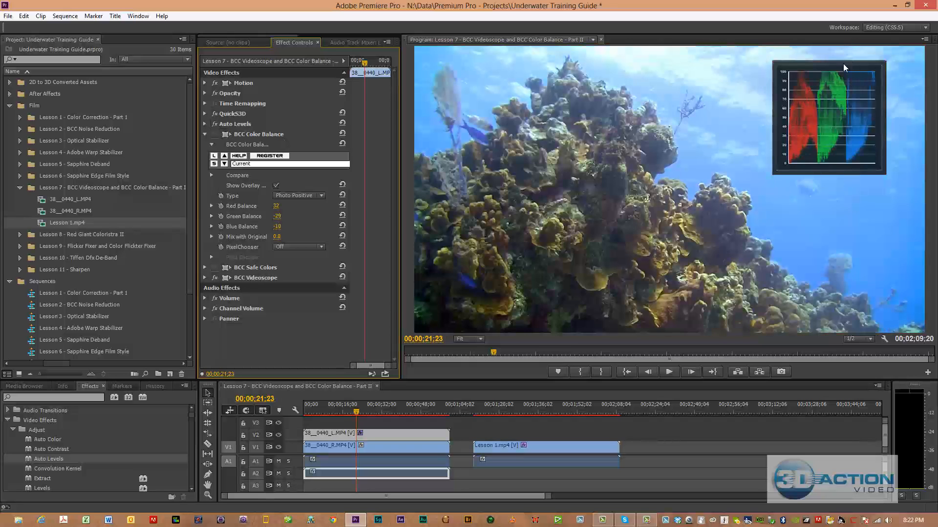
{"action": "left_click", "coordinate": [215, 125]}
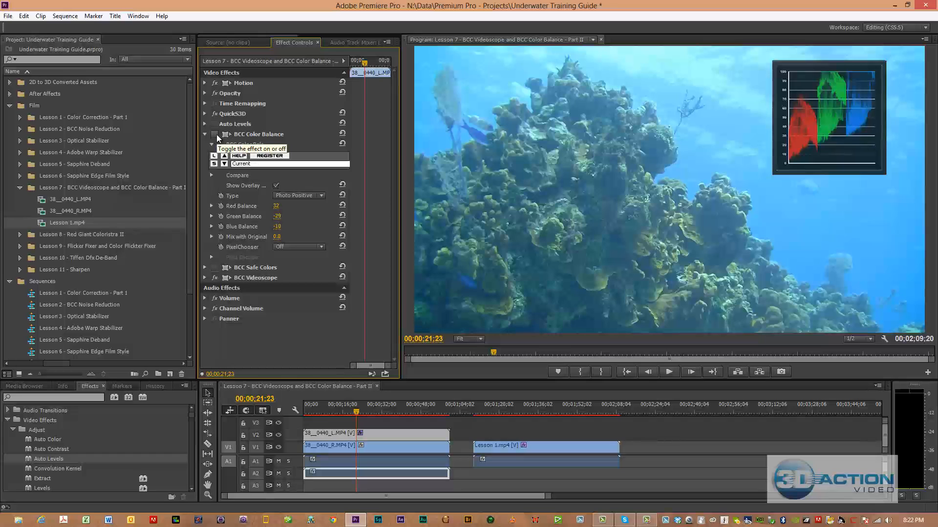
{"action": "left_click", "coordinate": [215, 135]}
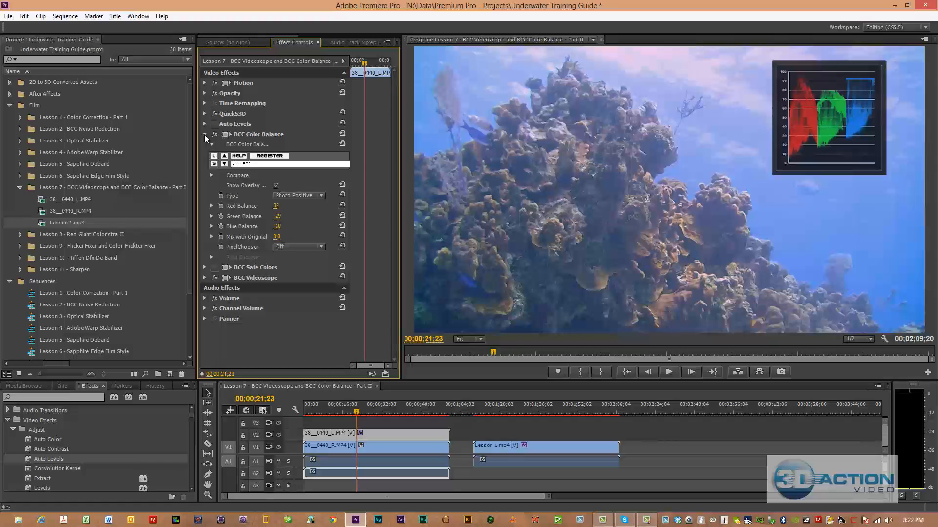
Look over the left clip's BCC Videoscope settings, then collapse both BCC Color Balance and BCC Videoscope
{"action": "left_click", "coordinate": [204, 277]}
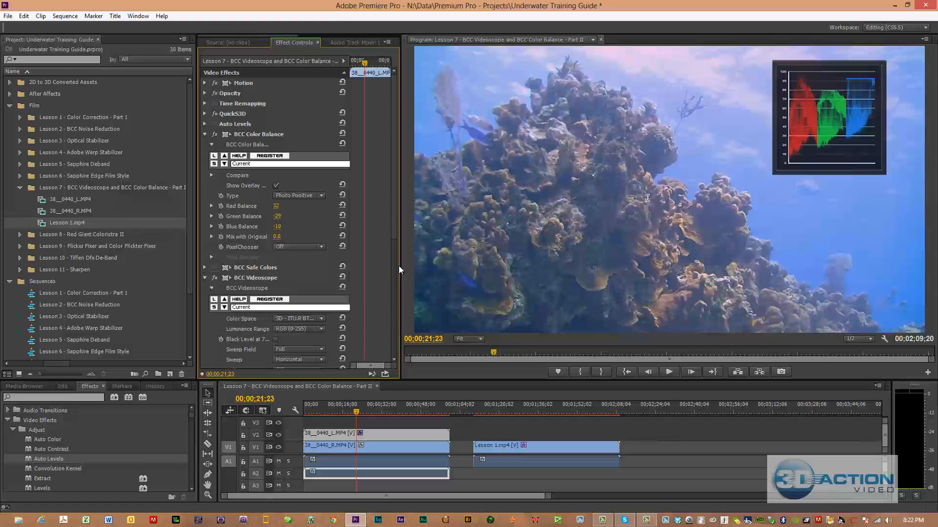
{"action": "left_click_drag", "start_coordinate": [396, 203], "coordinate": [397, 157]}
{"action": "left_click", "coordinate": [204, 134]}
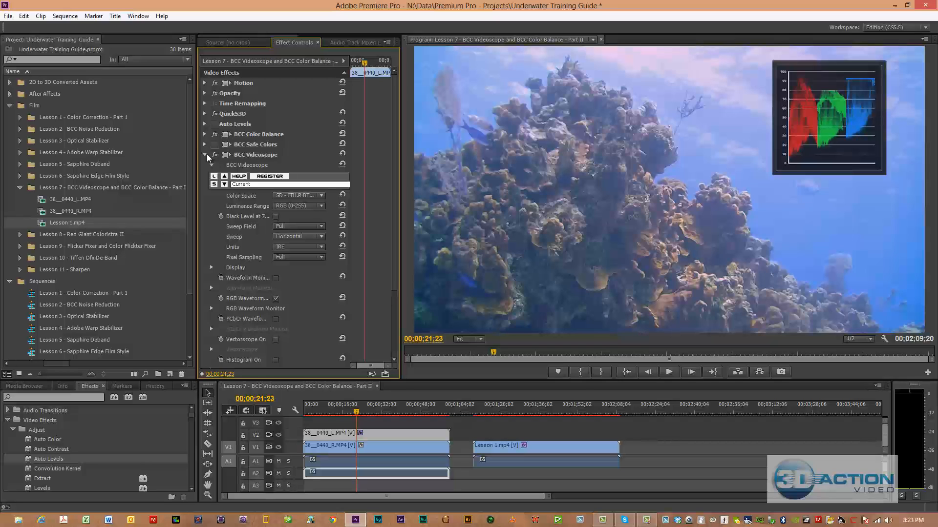
{"action": "left_click", "coordinate": [205, 155]}
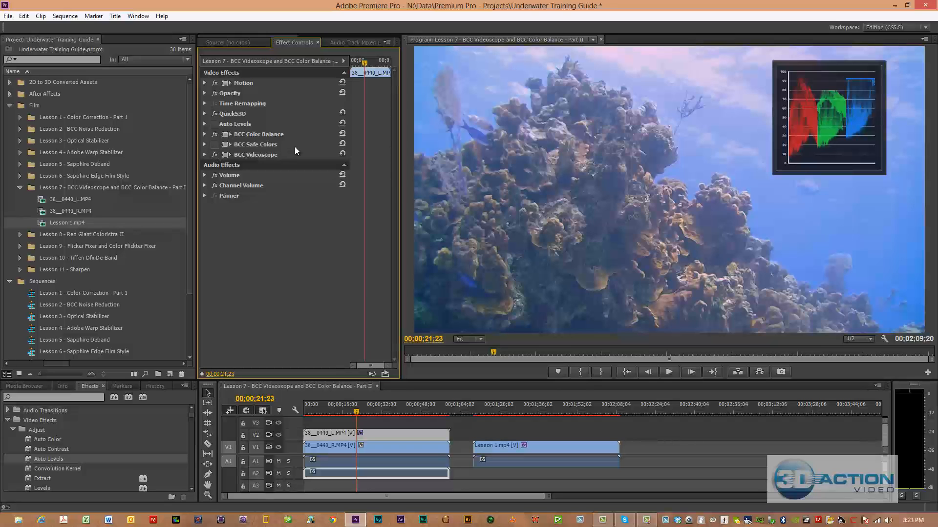
Move the playhead to 00;01;35;23, select the Lesson 1.mp4 clip and turn off its BCC Videoscope
{"action": "left_click", "coordinate": [538, 406]}
{"action": "left_click", "coordinate": [538, 449]}
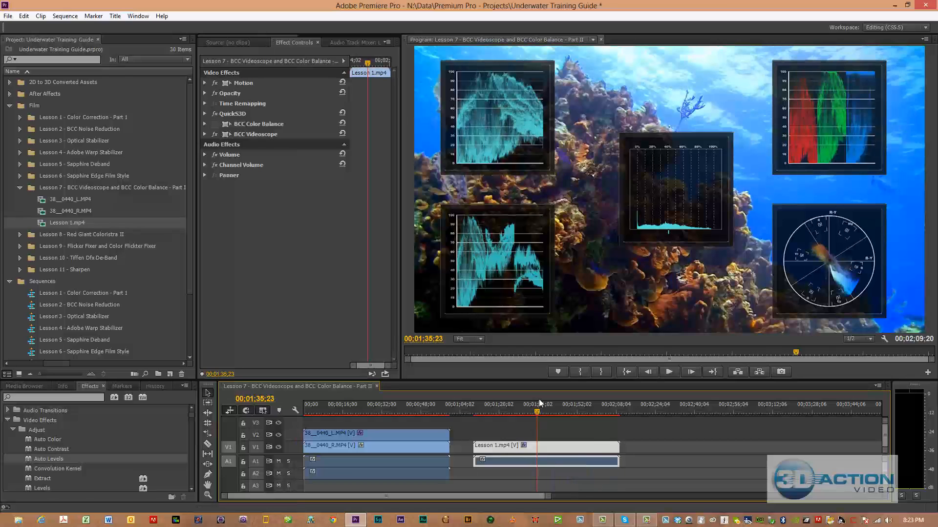
{"action": "left_click", "coordinate": [215, 134]}
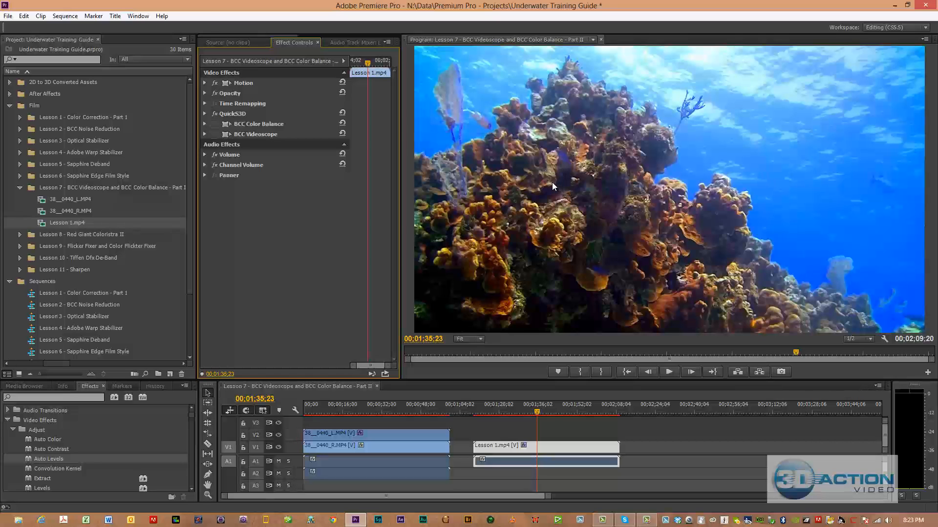
Expand the Broadcast Safe settings in the Lesson 1.mp4 clip's BCC Videoscope
{"action": "left_click", "coordinate": [204, 124]}
{"action": "left_click", "coordinate": [205, 125]}
{"action": "left_click", "coordinate": [204, 134]}
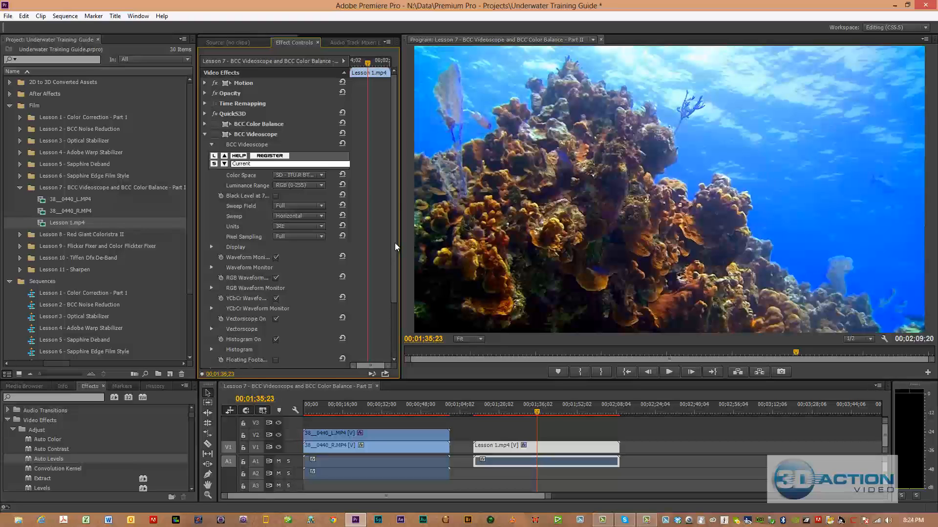
{"action": "left_click_drag", "start_coordinate": [394, 275], "coordinate": [391, 379]}
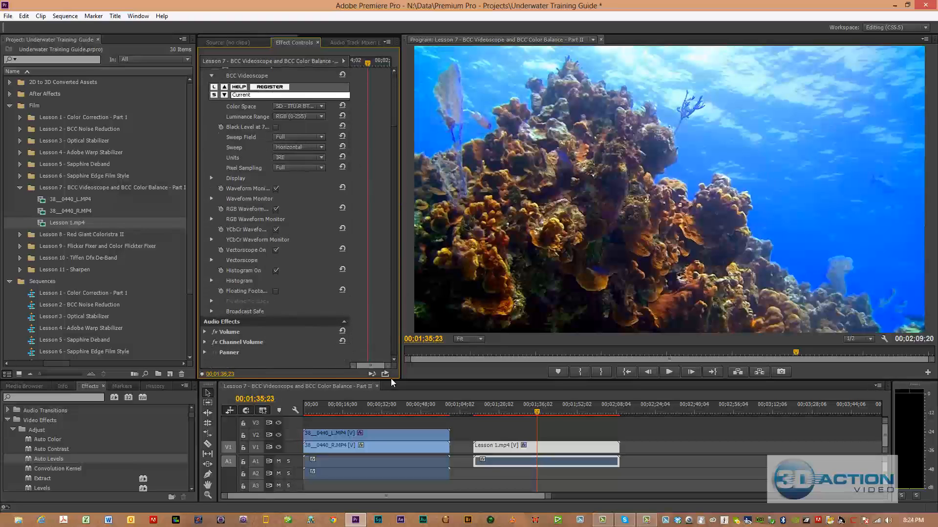
{"action": "left_click", "coordinate": [211, 312]}
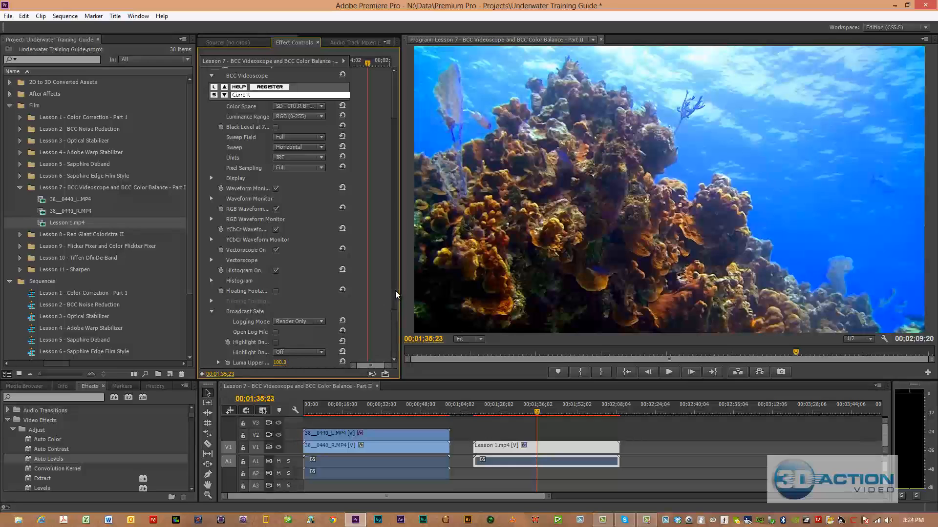
Review the Broadcast Safe logging modes, try the Magenta highlight for out-of-range areas and set it to Zebra Pattern
{"action": "scroll", "coordinate": [395, 292], "scroll_direction": "down", "scroll_amount": 3}
{"action": "left_click", "coordinate": [322, 252]}
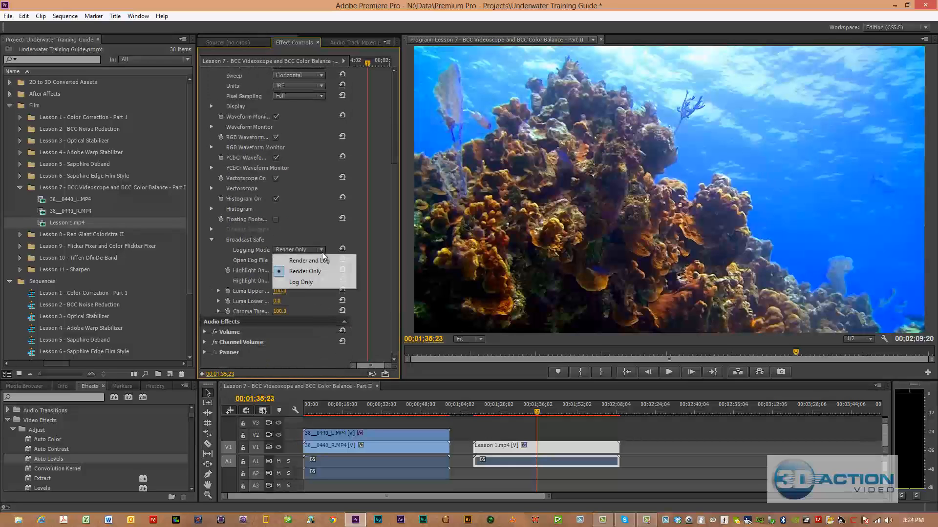
{"action": "left_click", "coordinate": [323, 257]}
{"action": "left_click", "coordinate": [322, 280]}
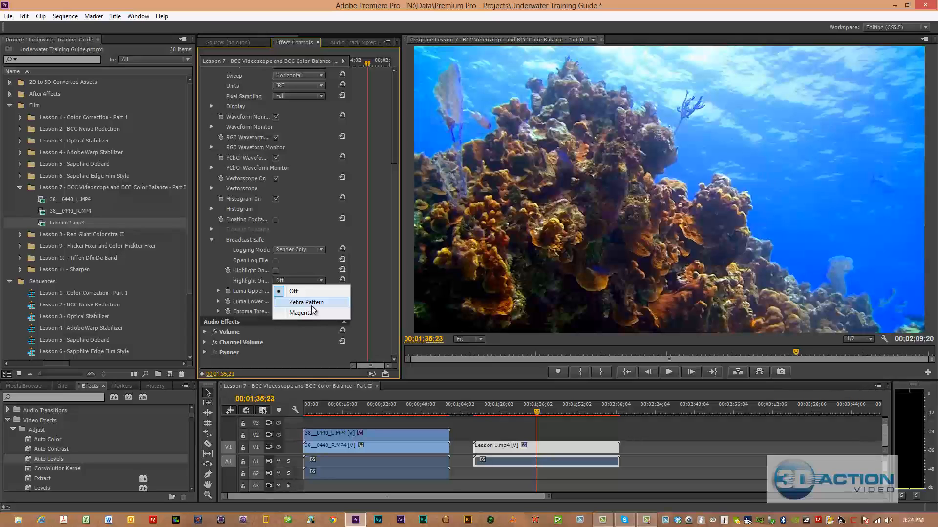
{"action": "left_click", "coordinate": [301, 313]}
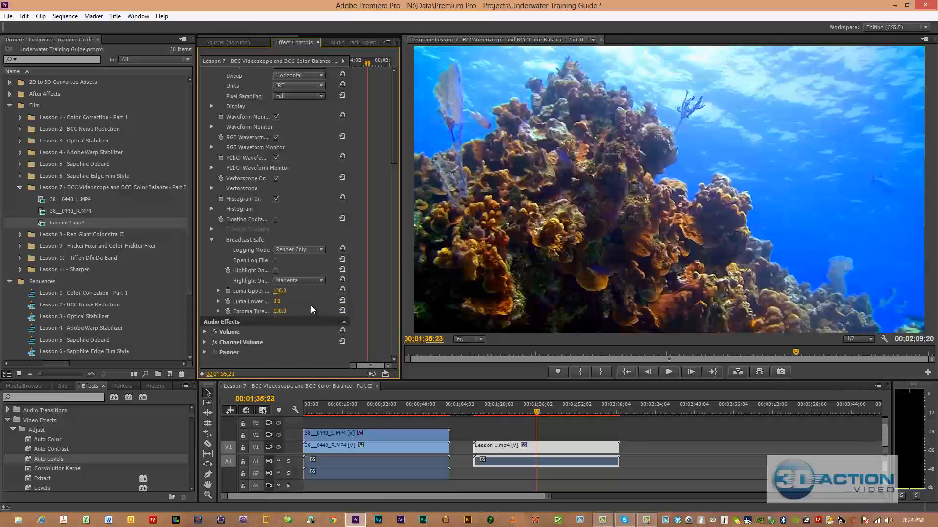
{"action": "left_click", "coordinate": [320, 282]}
{"action": "left_click", "coordinate": [301, 302]}
Lower the Broadcast Safe Luma Upper limit to 81.5 and turn BCC Videoscope back on for Lesson 1.mp4
{"action": "left_click", "coordinate": [218, 292]}
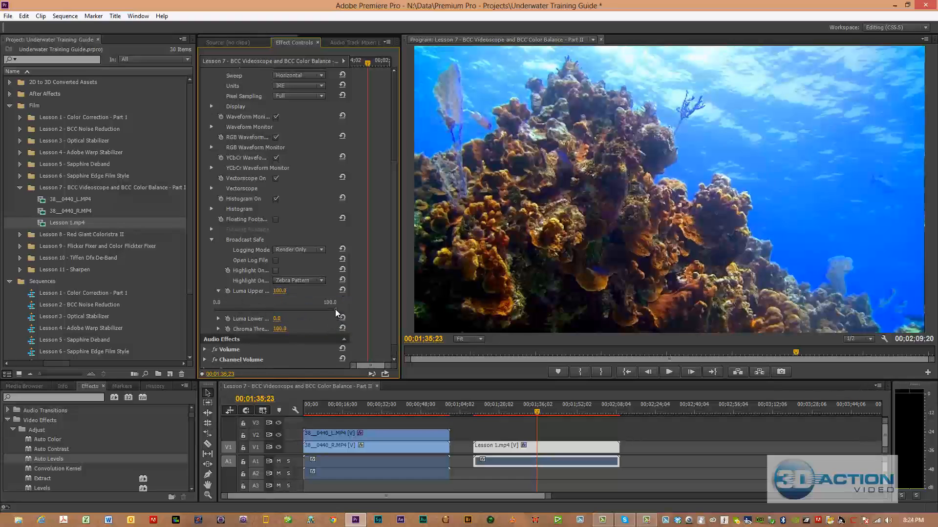
{"action": "left_click_drag", "start_coordinate": [336, 313], "coordinate": [314, 312]}
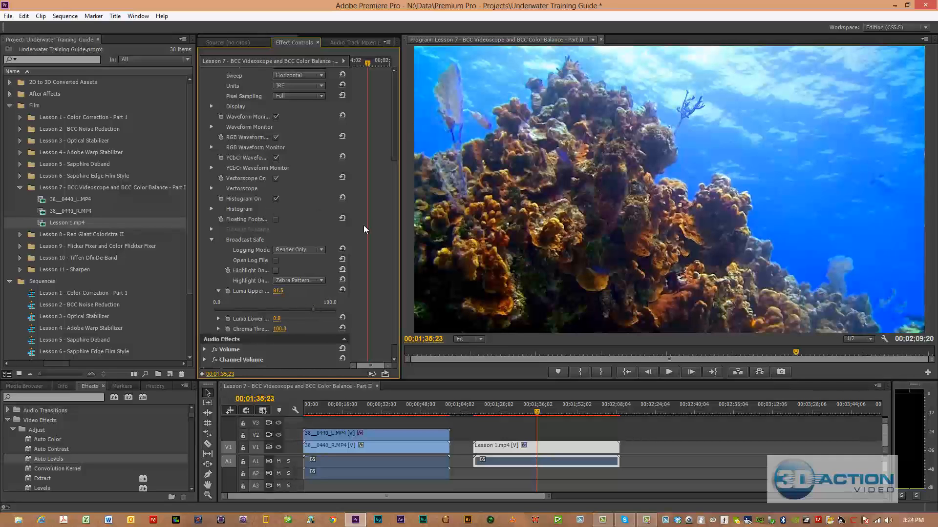
{"action": "scroll", "coordinate": [391, 165], "scroll_direction": "up", "scroll_amount": 1}
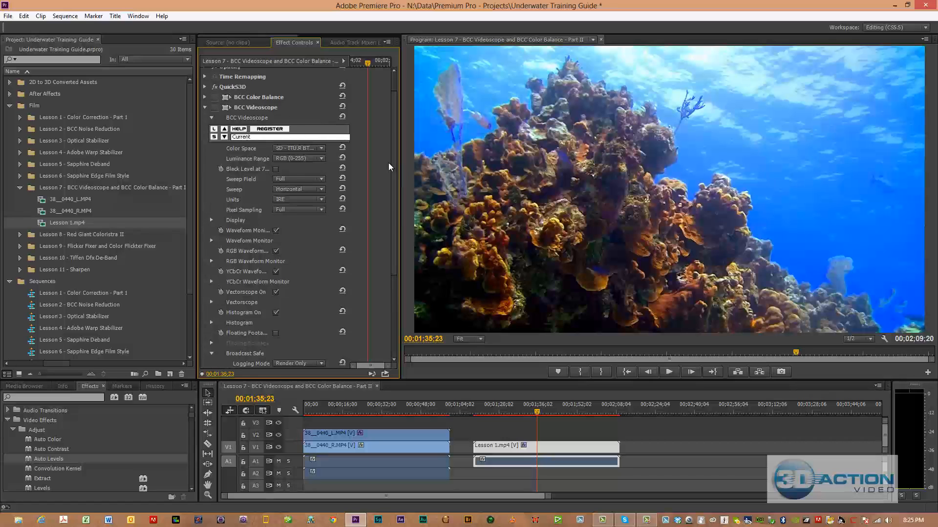
{"action": "left_click", "coordinate": [214, 108]}
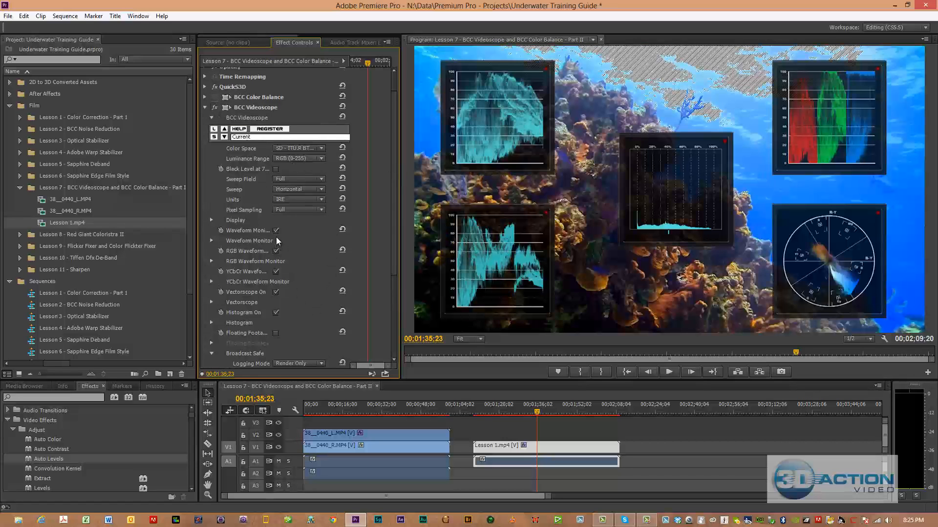
Turn off the Waveform Monitor, YCbCr Waveform, Vectorscope and Histogram so only the RGB Waveform is displayed
{"action": "left_click", "coordinate": [276, 230]}
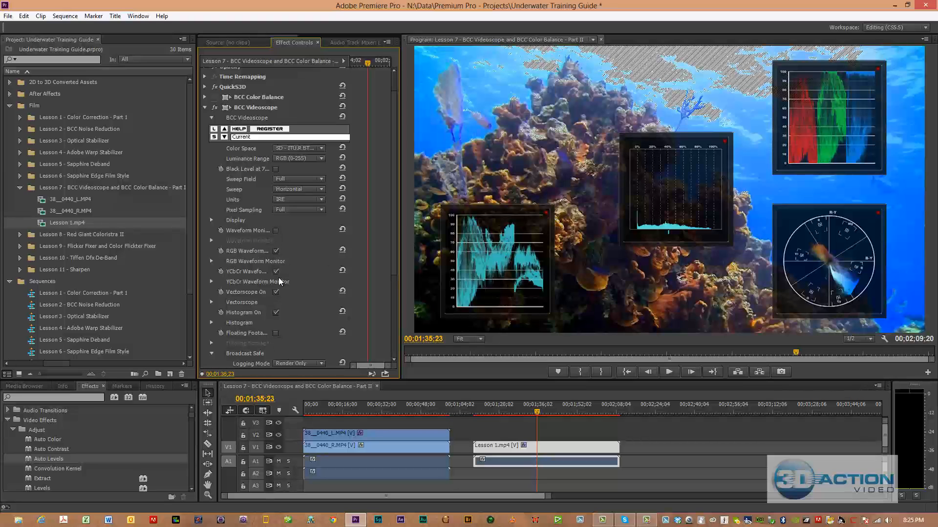
{"action": "left_click", "coordinate": [276, 271]}
{"action": "left_click", "coordinate": [276, 292]}
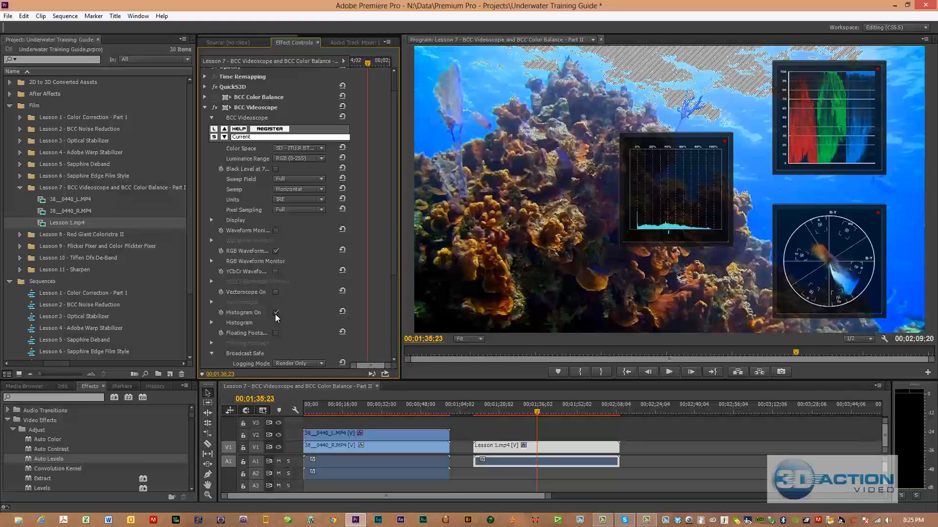
{"action": "left_click", "coordinate": [275, 313]}
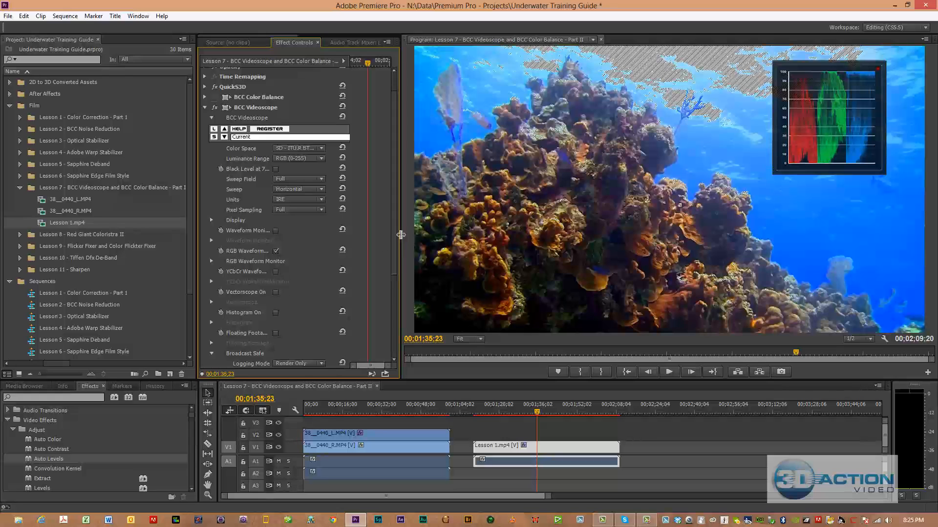
Raise the Broadcast Safe Luma Upper limit to 100, then bring it down to about 96.8
{"action": "left_click_drag", "start_coordinate": [395, 269], "coordinate": [380, 359]}
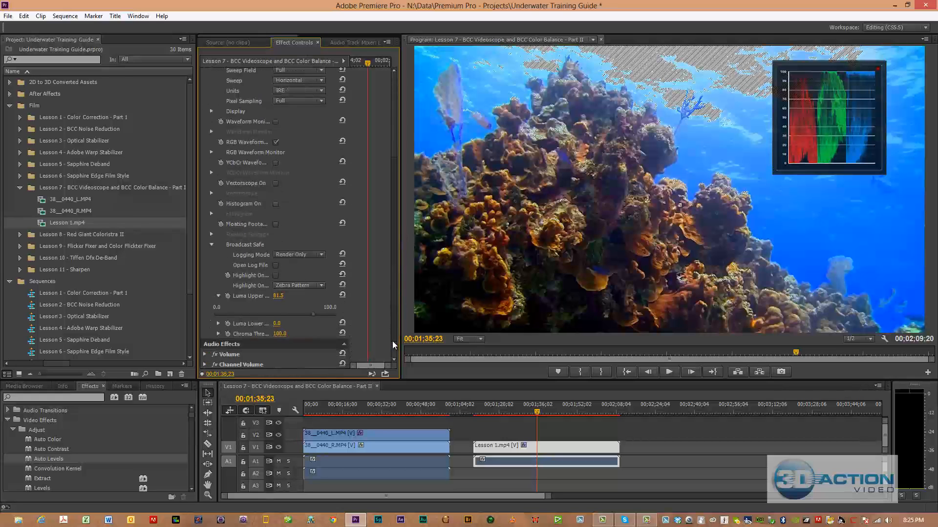
{"action": "left_click_drag", "start_coordinate": [323, 302], "coordinate": [341, 303]}
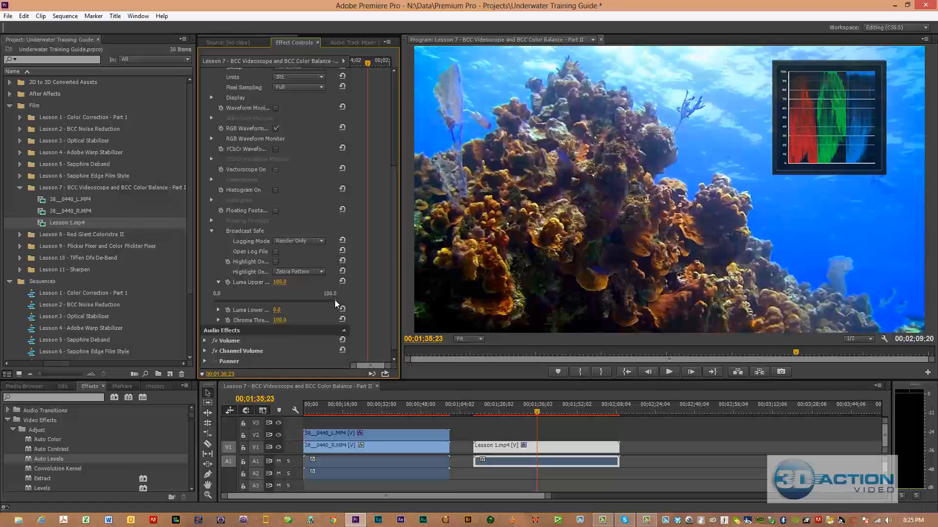
{"action": "left_click_drag", "start_coordinate": [335, 300], "coordinate": [330, 300]}
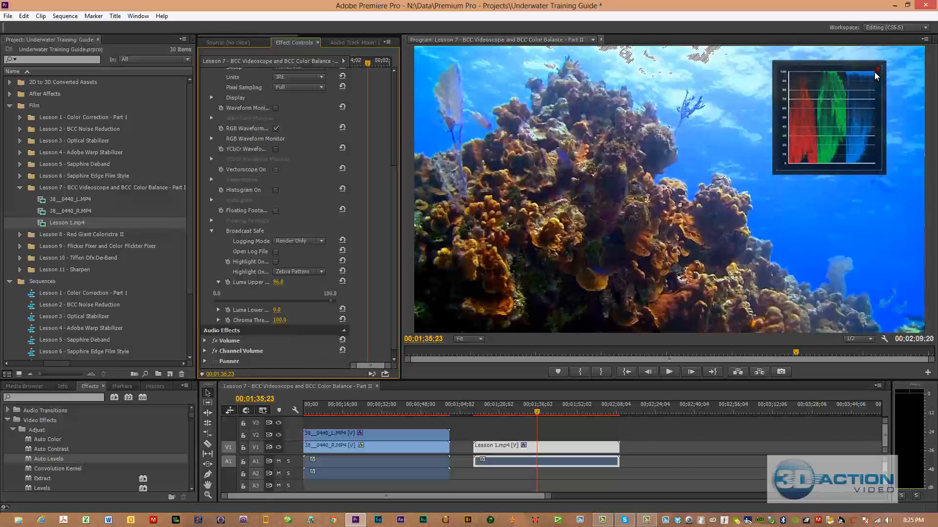
{"action": "left_click_drag", "start_coordinate": [331, 300], "coordinate": [332, 300]}
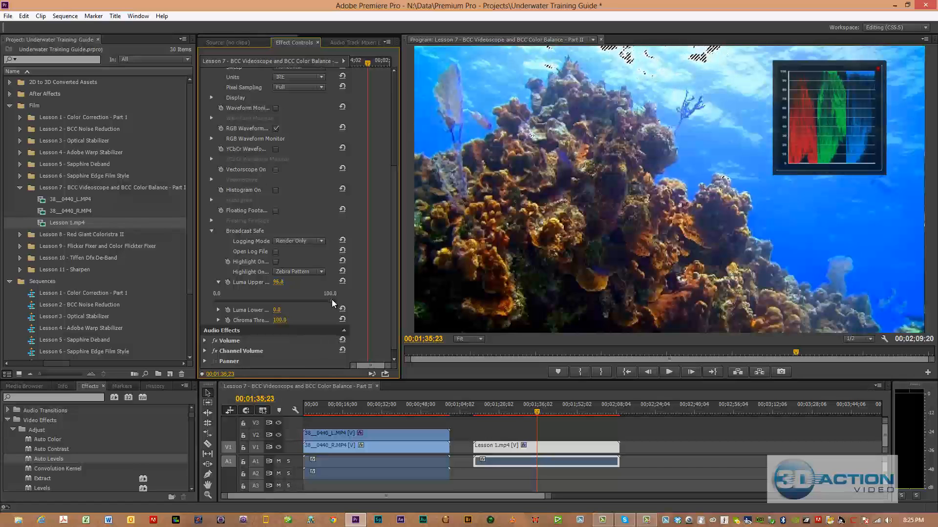
Collapse BCC Videoscope, then turn on and expand BCC Color Balance on the Lesson 1.mp4 clip
{"action": "left_click_drag", "start_coordinate": [395, 270], "coordinate": [396, 159]}
{"action": "left_click", "coordinate": [205, 134]}
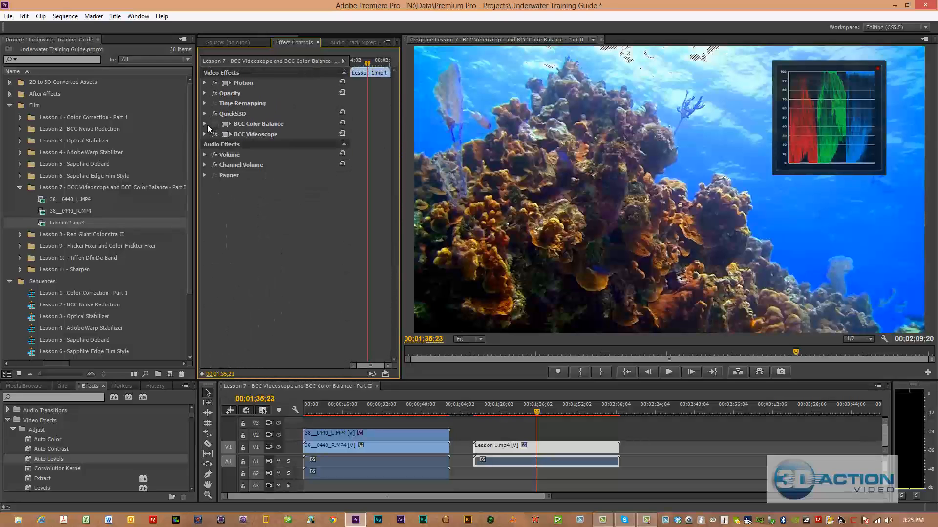
{"action": "left_click", "coordinate": [205, 124]}
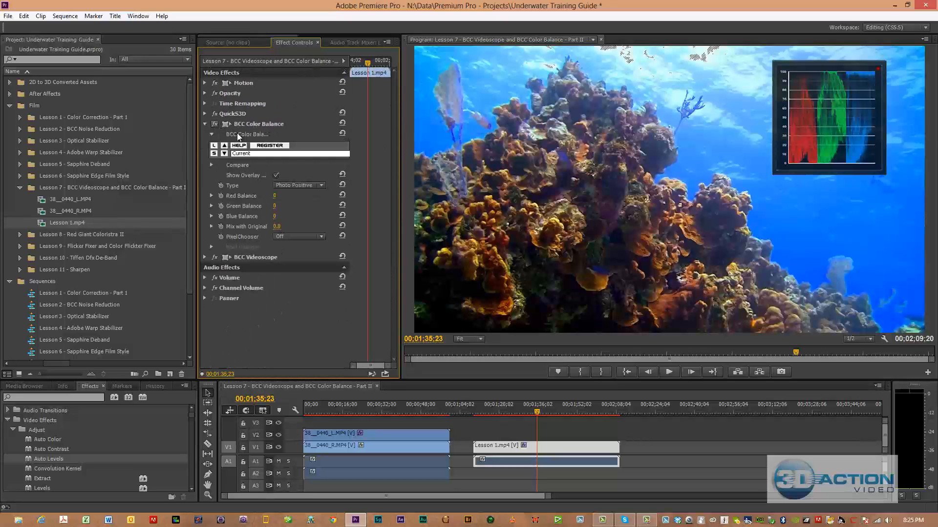
Try a Red Balance of -7 in BCC Color Balance, then reset it to 0
{"action": "left_click", "coordinate": [274, 196]}
{"action": "key", "text": "Tab"}
{"action": "left_click_drag", "start_coordinate": [275, 196], "coordinate": [257, 202]}
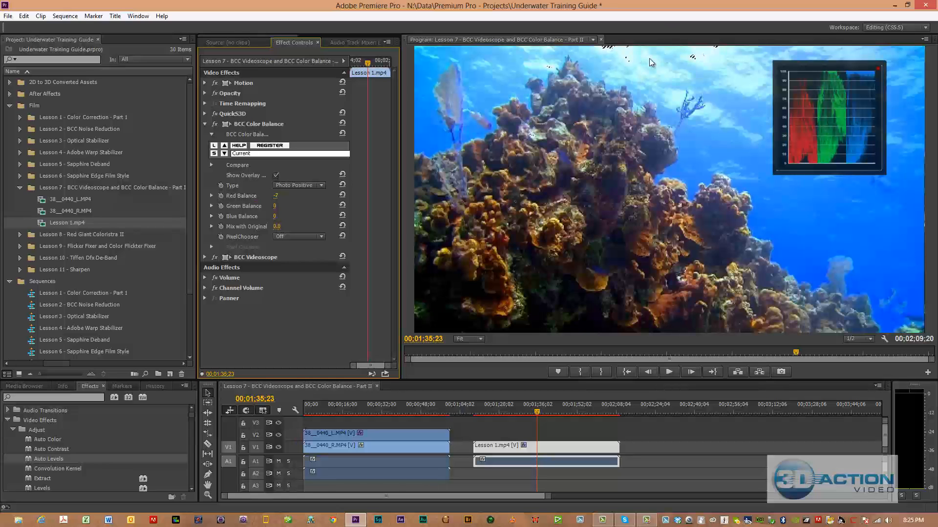
{"action": "left_click", "coordinate": [281, 195]}
{"action": "left_click", "coordinate": [293, 197]}
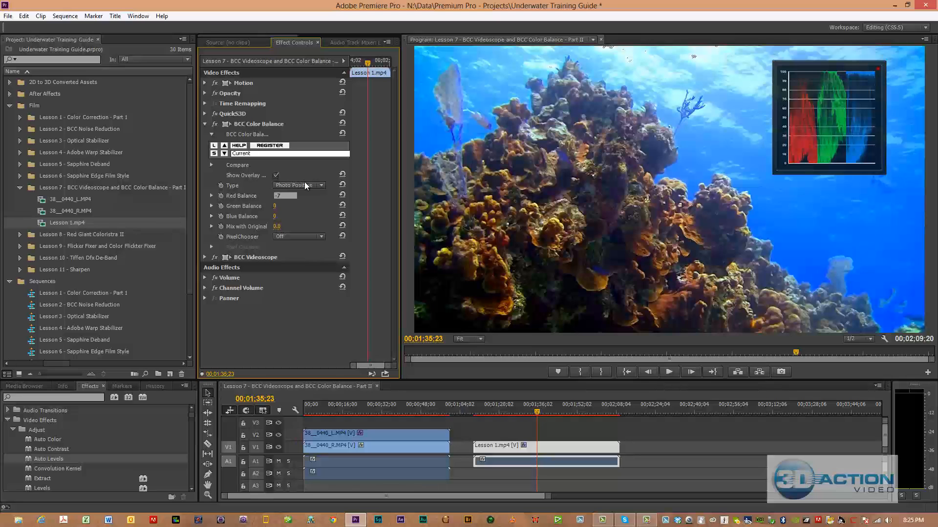
{"action": "type", "text": "0"}
{"action": "key", "text": "Return"}
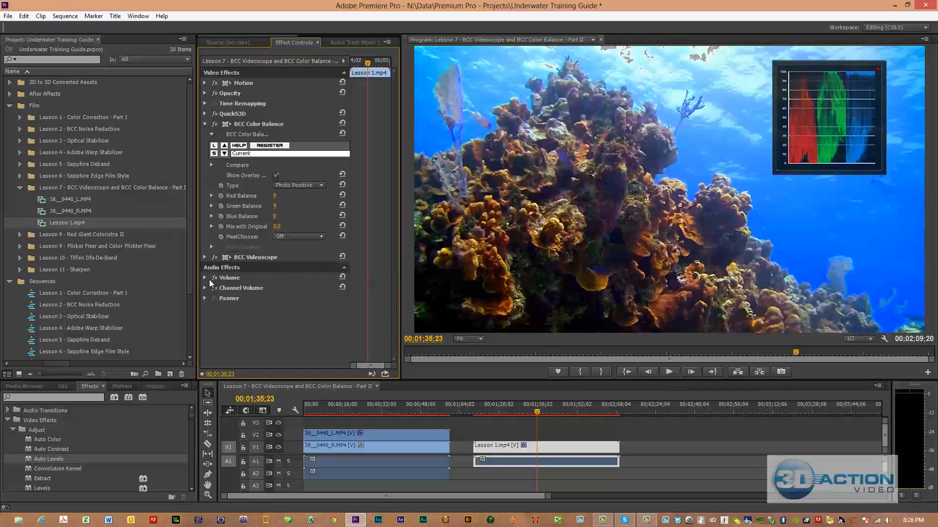
In BCC Videoscope's Broadcast Safe settings, set the highlight to Magenta and lower the Luma Upper limit to 59.4
{"action": "left_click", "coordinate": [205, 258]}
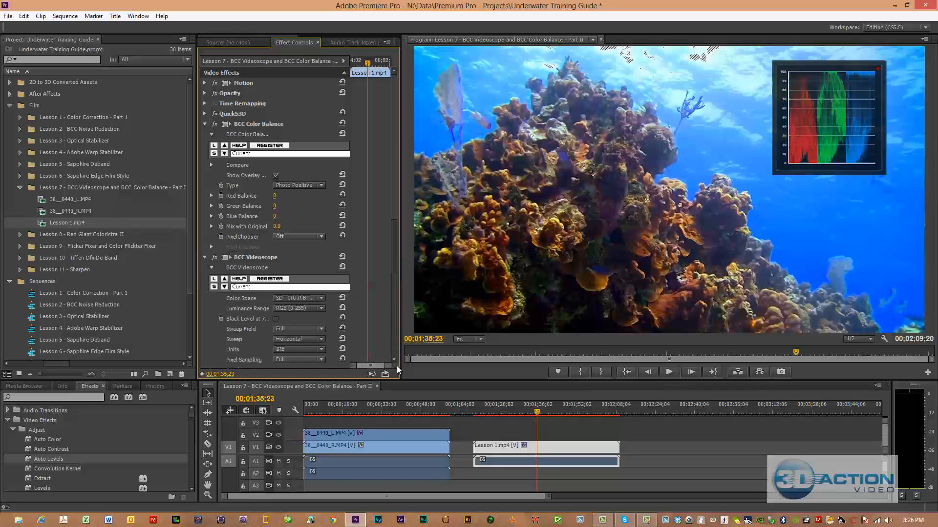
{"action": "scroll", "coordinate": [395, 358], "scroll_direction": "down", "scroll_amount": 5}
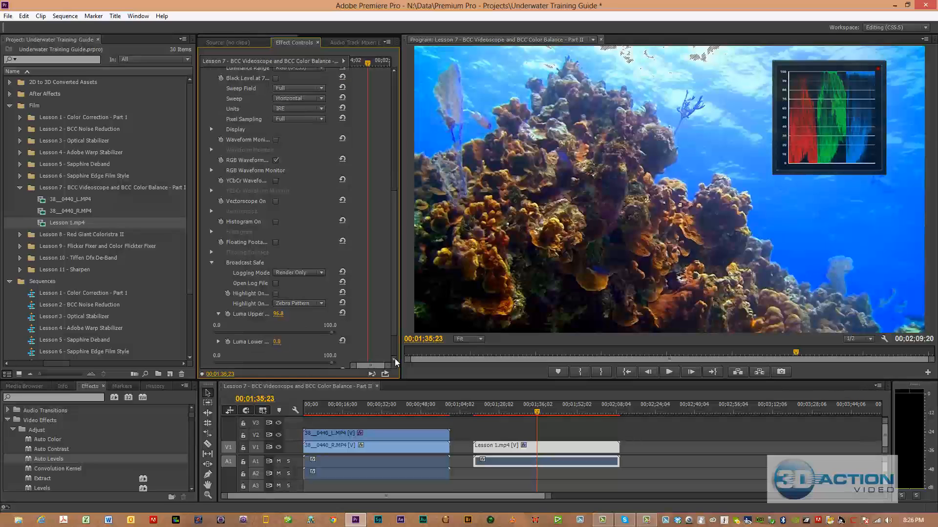
{"action": "scroll", "coordinate": [394, 359], "scroll_direction": "down", "scroll_amount": 2}
{"action": "left_click", "coordinate": [321, 275]}
{"action": "left_click", "coordinate": [313, 308]}
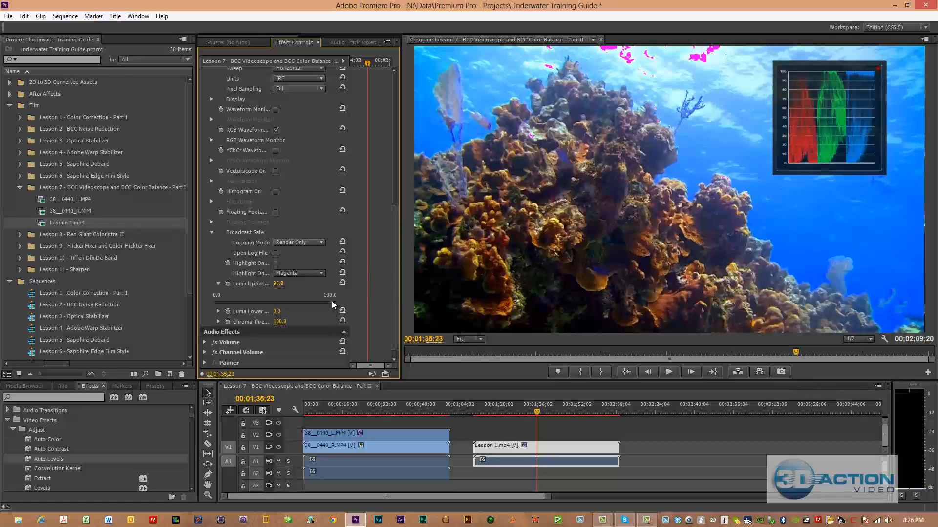
{"action": "mouse_move", "coordinate": [332, 302]}
{"action": "left_mouse_down"}
{"action": "mouse_move", "coordinate": [348, 305]}
{"action": "mouse_move", "coordinate": [334, 301]}
{"action": "left_mouse_up"}
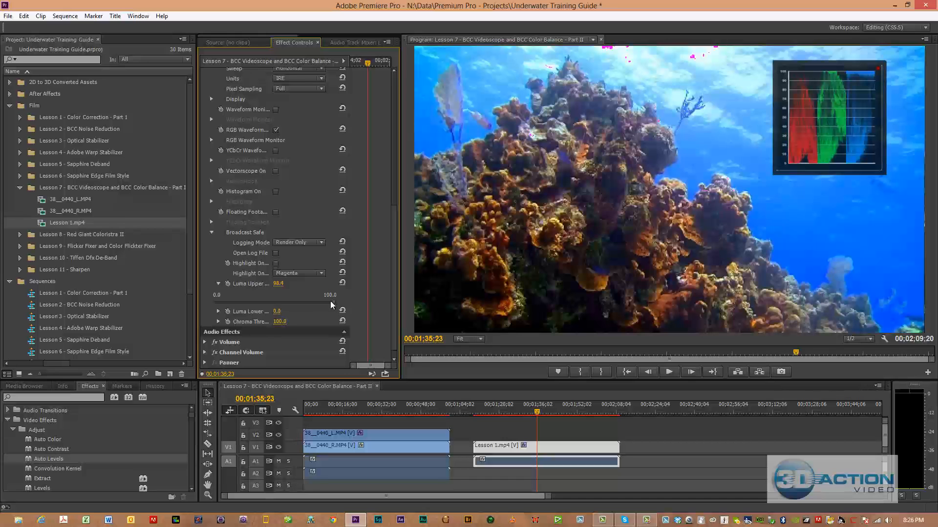
{"action": "left_click_drag", "start_coordinate": [330, 301], "coordinate": [286, 298]}
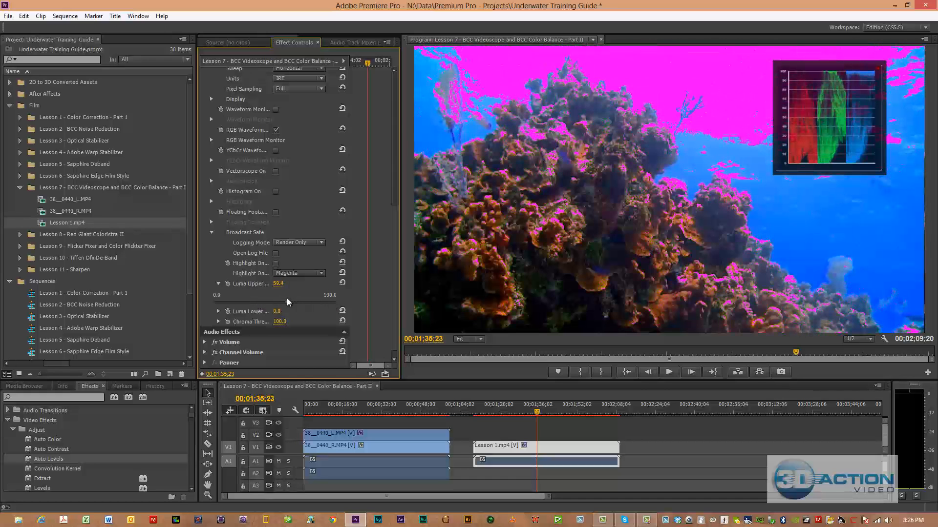
Switch the out-of-range highlight to Zebra Pattern for comparison, then return it to Magenta
{"action": "left_click", "coordinate": [317, 273]}
{"action": "left_click", "coordinate": [308, 294]}
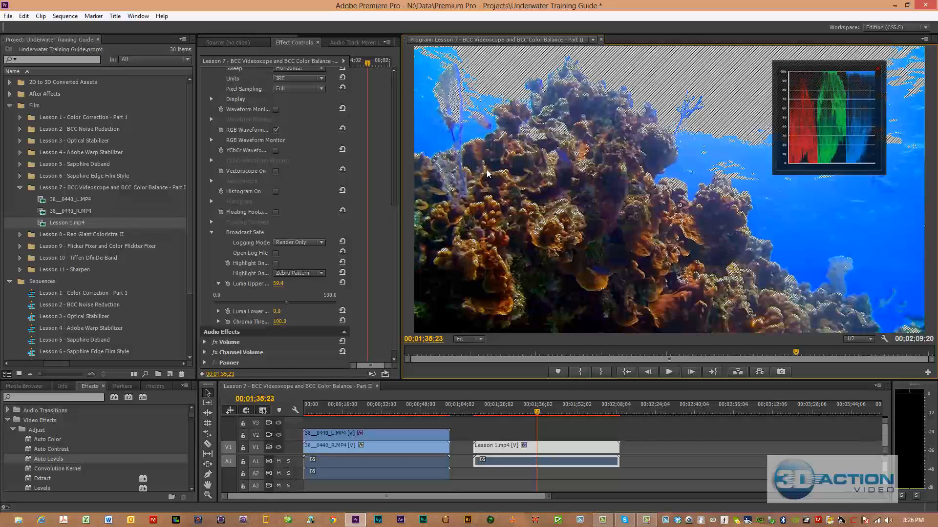
{"action": "left_click", "coordinate": [320, 275]}
{"action": "left_click", "coordinate": [297, 306]}
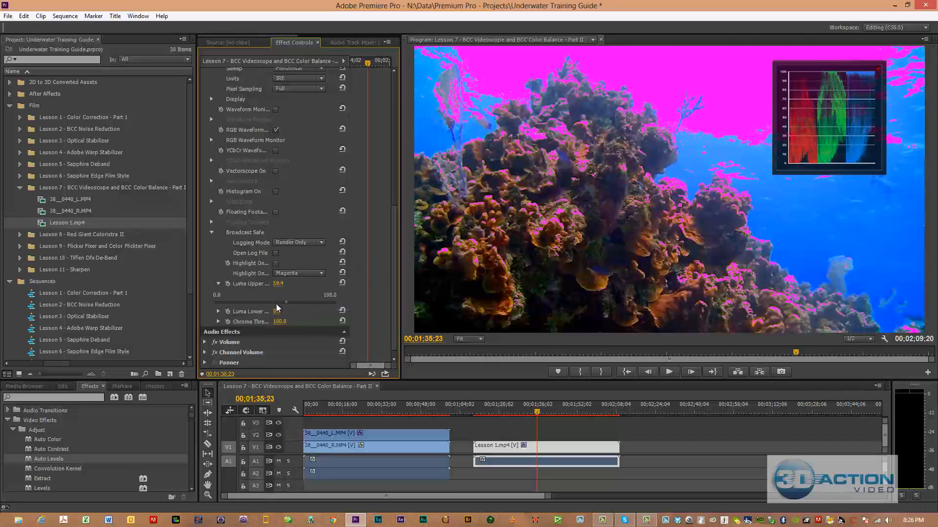
Raise the Broadcast Safe Luma Upper limit and set it to 99
{"action": "left_click_drag", "start_coordinate": [286, 303], "coordinate": [330, 303]}
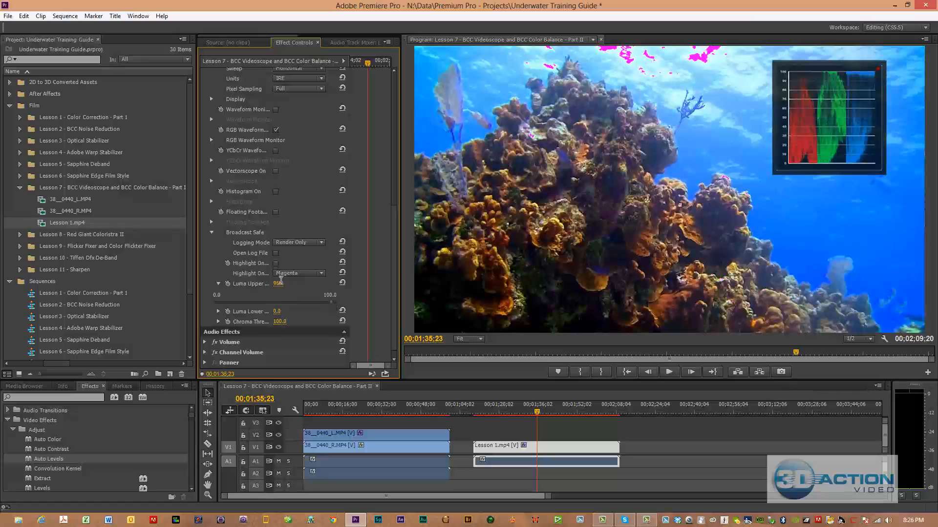
{"action": "left_click", "coordinate": [286, 283]}
{"action": "left_click_drag", "start_coordinate": [291, 283], "coordinate": [231, 287]}
{"action": "type", "text": "99"}
{"action": "key", "text": "Return"}
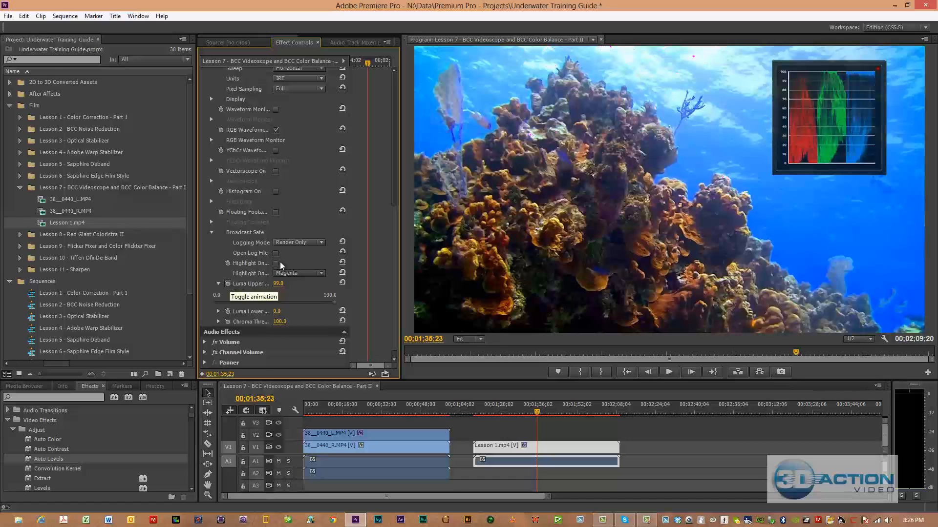
In BCC Color Balance, set Red Balance to -4, Green Balance to -9 and Blue Balance to -4
{"action": "left_click_drag", "start_coordinate": [392, 239], "coordinate": [395, 128]}
{"action": "left_click", "coordinate": [274, 138]}
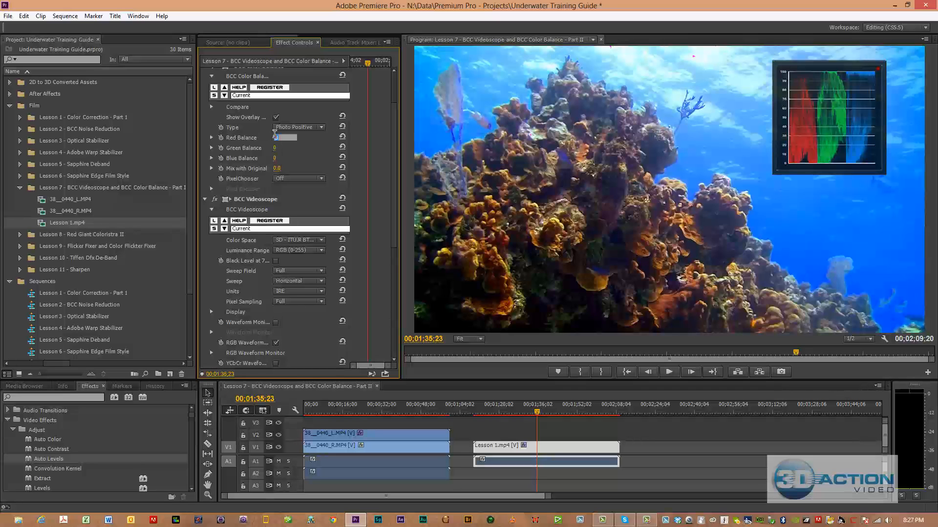
{"action": "key", "text": "Return"}
{"action": "left_click_drag", "start_coordinate": [273, 138], "coordinate": [266, 138]}
{"action": "left_click_drag", "start_coordinate": [273, 149], "coordinate": [267, 149]}
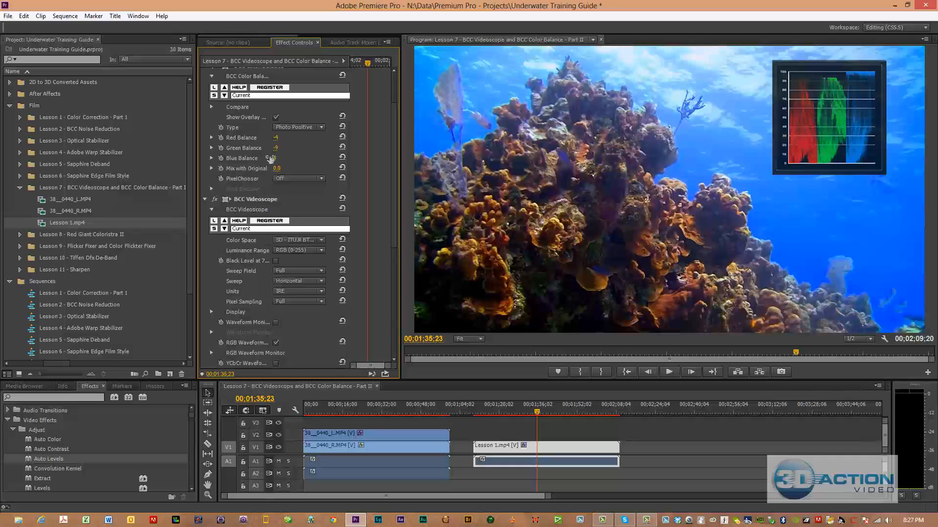
{"action": "left_click_drag", "start_coordinate": [270, 158], "coordinate": [262, 160]}
Lower the Broadcast Safe Luma Upper limit to 94.4 and check the color balance settings against the RGB waveform
{"action": "scroll", "coordinate": [394, 256], "scroll_direction": "down", "scroll_amount": 5}
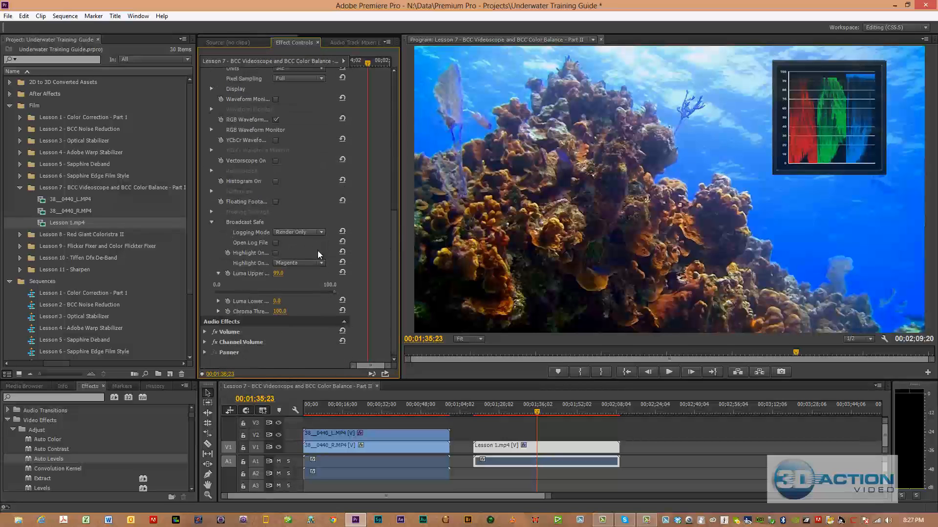
{"action": "left_click_drag", "start_coordinate": [333, 292], "coordinate": [327, 292]}
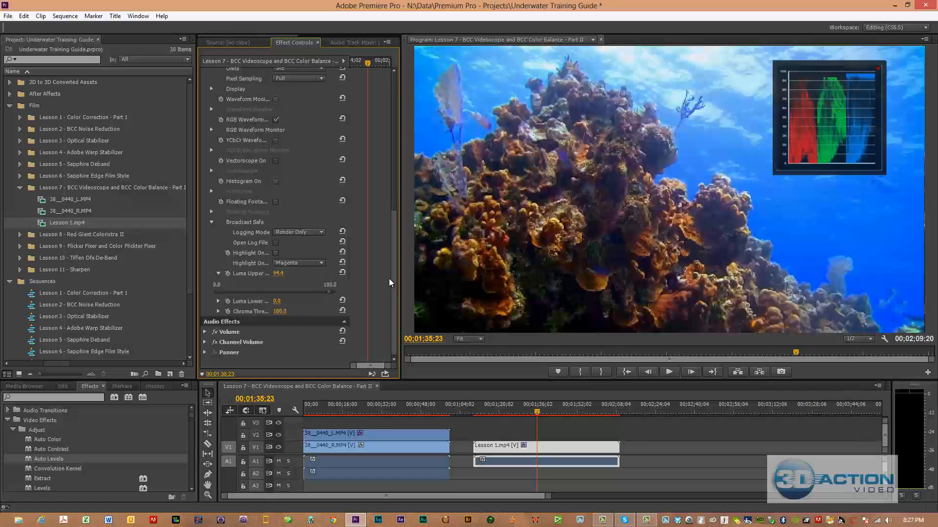
{"action": "left_click_drag", "start_coordinate": [393, 267], "coordinate": [395, 86]}
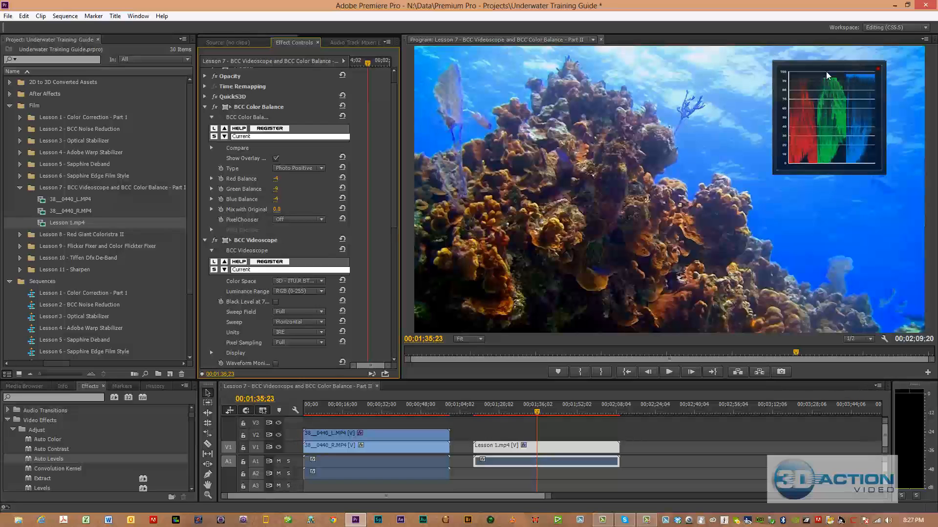
{"action": "scroll", "coordinate": [329, 298], "scroll_direction": "down", "scroll_amount": 4}
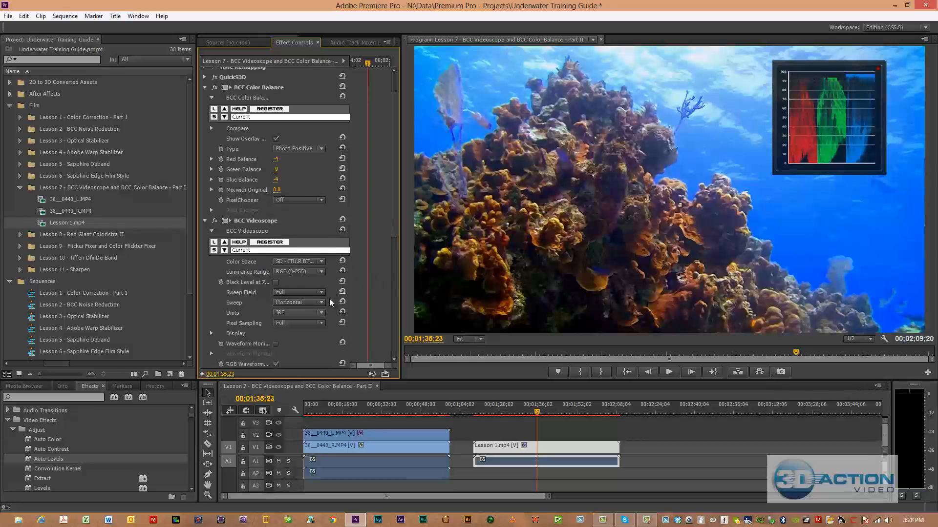
{"action": "scroll", "coordinate": [326, 300], "scroll_direction": "down", "scroll_amount": 2}
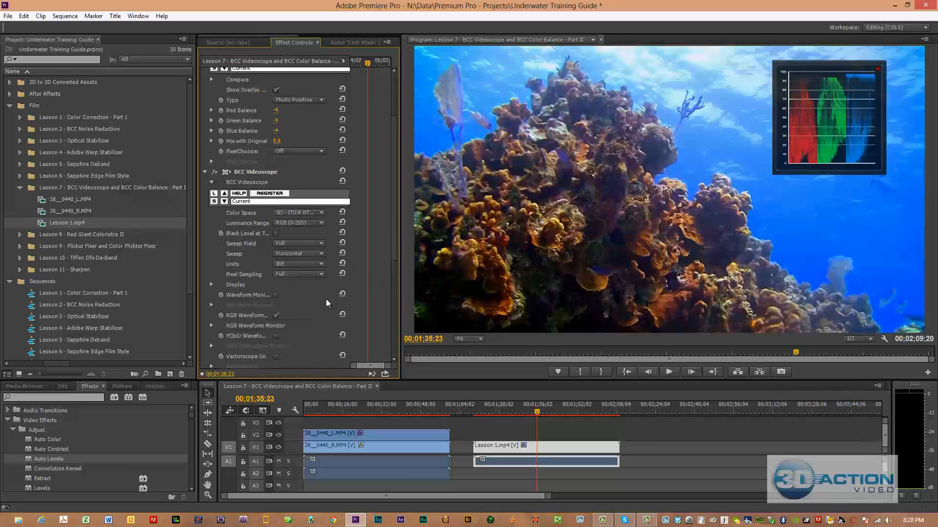
Set the Broadcast Safe Luma Upper limit of BCC Videoscope to 98
{"action": "scroll", "coordinate": [326, 295], "scroll_direction": "down", "scroll_amount": 6}
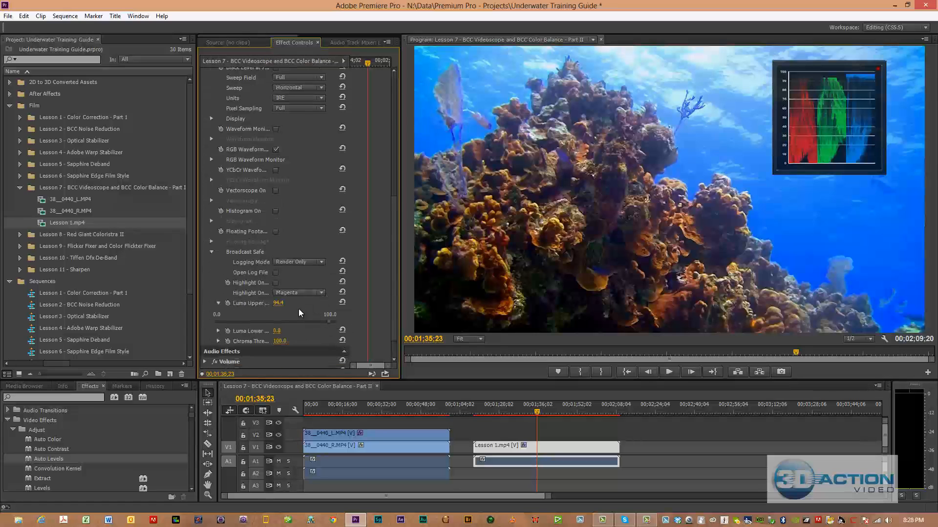
{"action": "left_click", "coordinate": [277, 301]}
{"action": "type", "text": "98"}
{"action": "key", "text": "Return"}
{"action": "scroll", "coordinate": [232, 187], "scroll_direction": "up", "scroll_amount": 4}
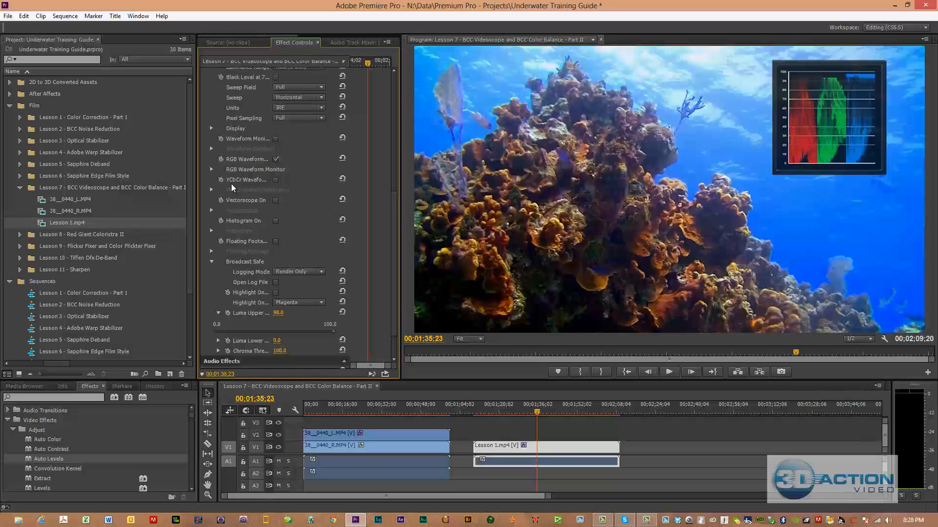
{"action": "scroll", "coordinate": [231, 186], "scroll_direction": "down", "scroll_amount": 5}
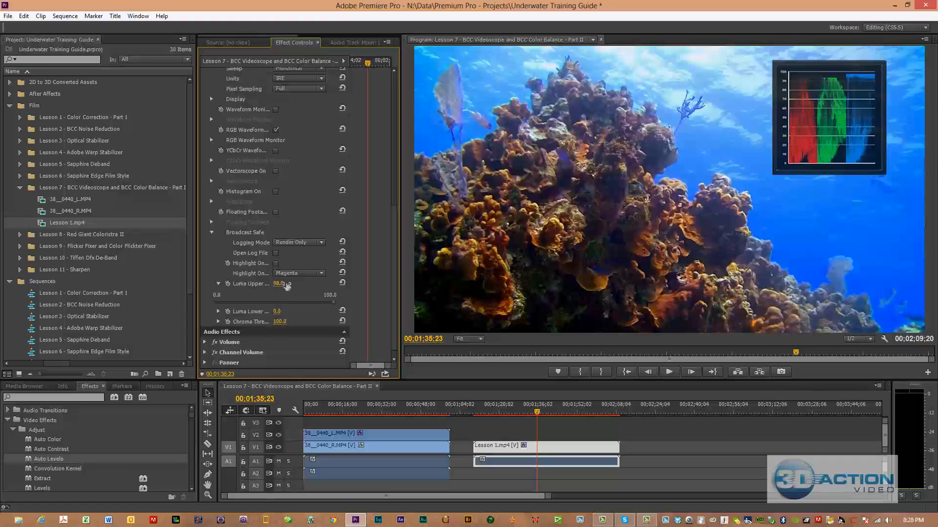
Collapse the BCC Color Balance and BCC Videoscope settings of the Lesson 1.mp4 clip
{"action": "left_click", "coordinate": [211, 232]}
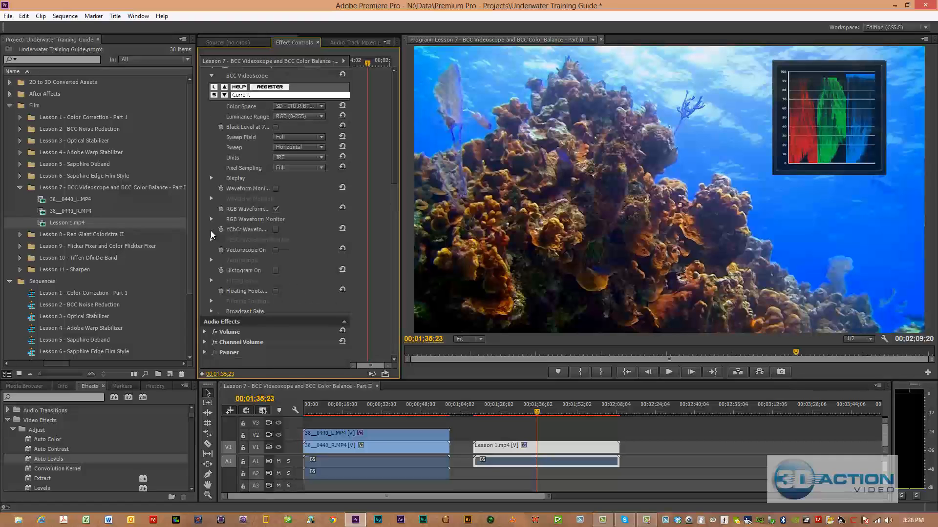
{"action": "left_click", "coordinate": [211, 311]}
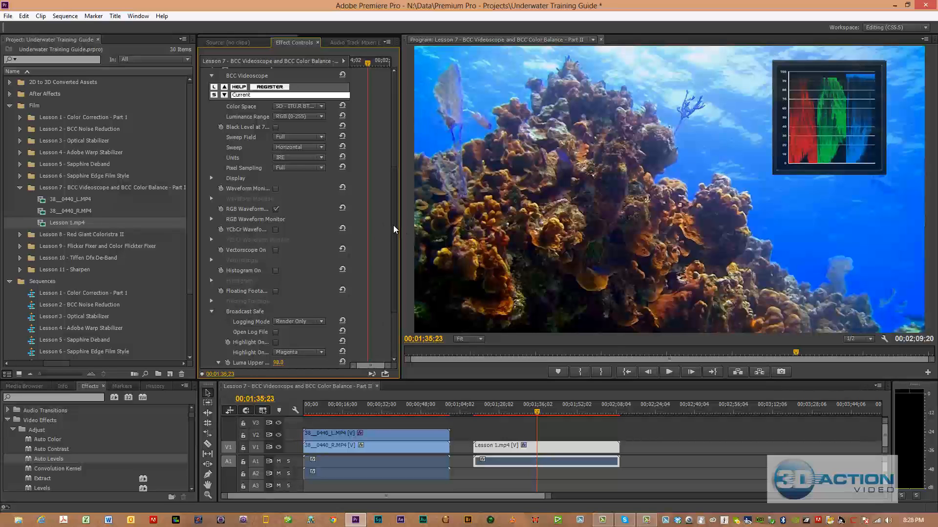
{"action": "left_click_drag", "start_coordinate": [394, 225], "coordinate": [397, 124]}
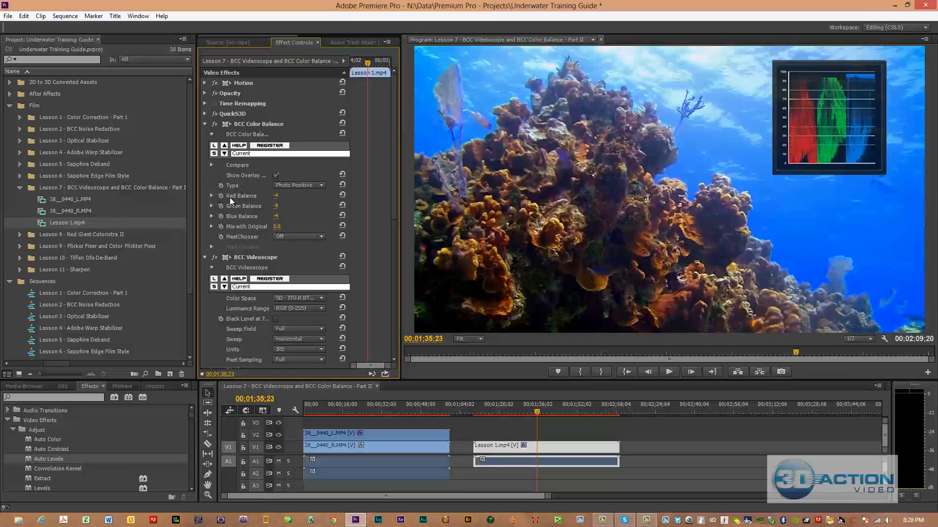
{"action": "left_click", "coordinate": [204, 124]}
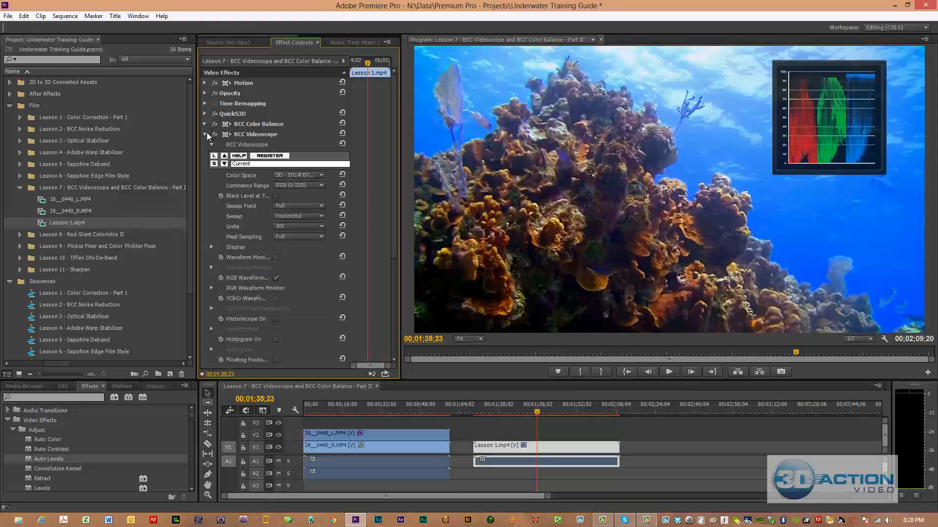
{"action": "left_click", "coordinate": [206, 133]}
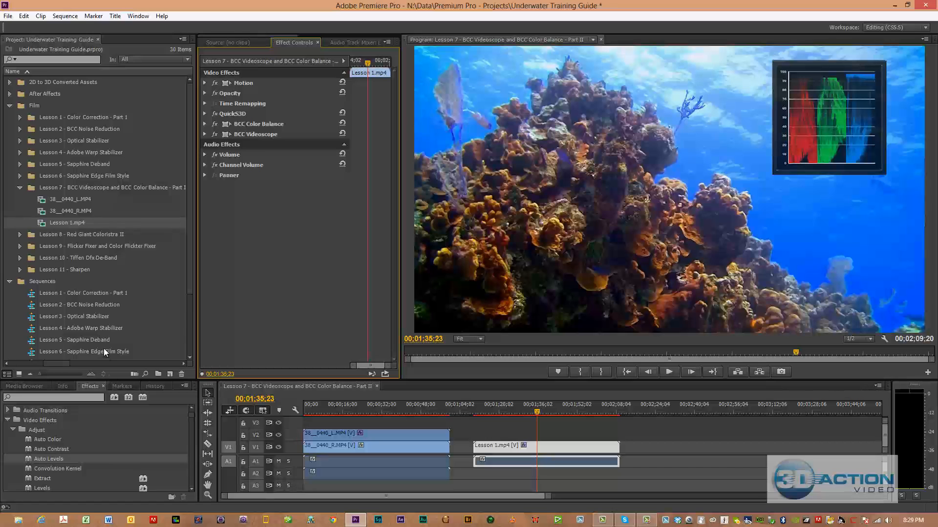
Add the BCC Color Correction effect from BCC8 Color & Tone to the Lesson 1.mp4 clip
{"action": "scroll", "coordinate": [103, 348], "scroll_direction": "down", "scroll_amount": 1}
{"action": "left_click", "coordinate": [192, 488]}
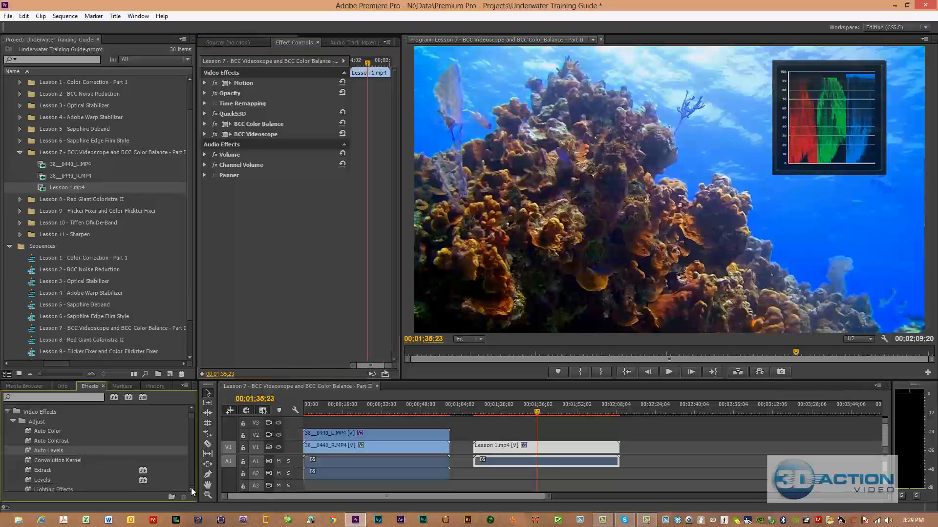
{"action": "left_click", "coordinate": [191, 487]}
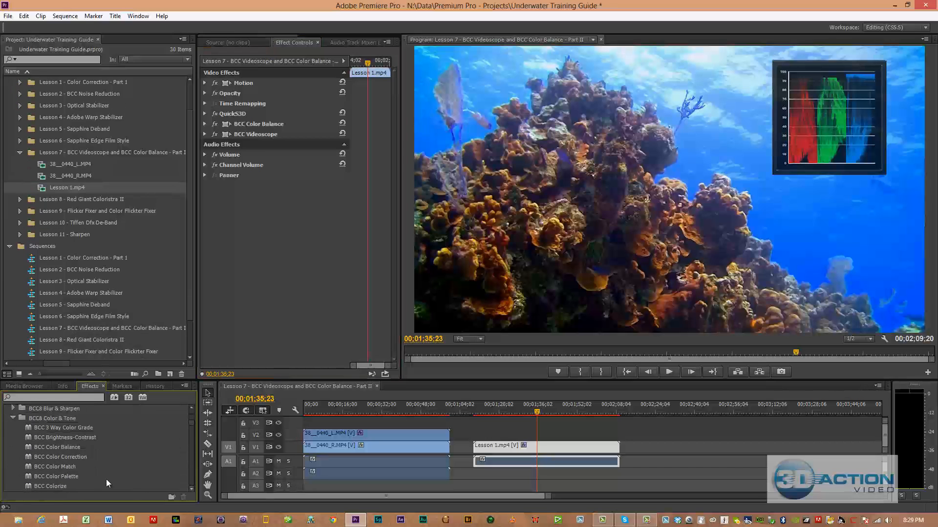
{"action": "left_click_drag", "start_coordinate": [33, 455], "coordinate": [254, 265]}
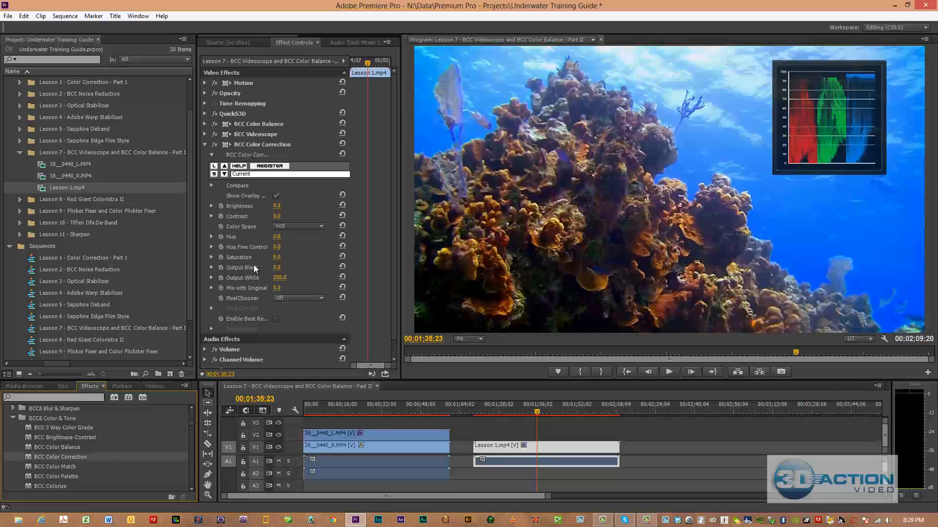
Reorder the effects so BCC Videoscope sits below BCC Color Correction, and briefly check the Color Correction settings
{"action": "left_click", "coordinate": [204, 144]}
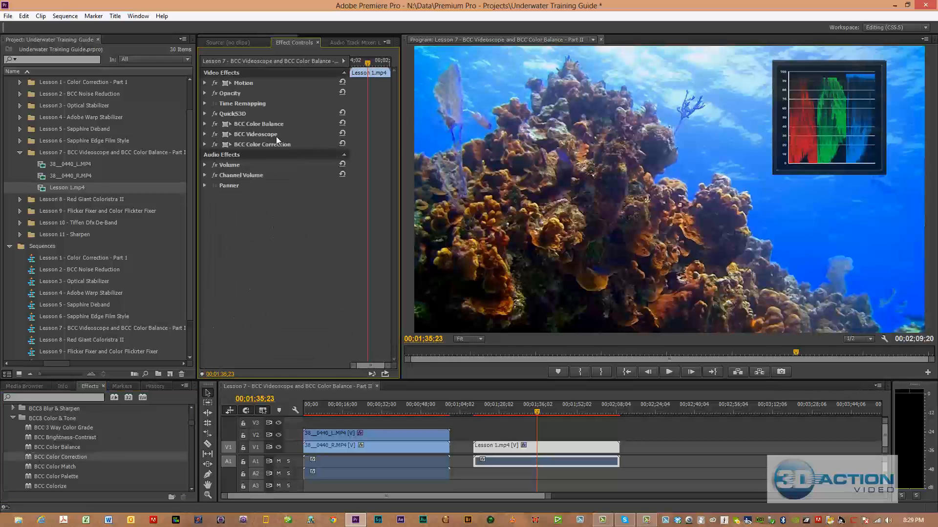
{"action": "left_click_drag", "start_coordinate": [251, 134], "coordinate": [243, 201]}
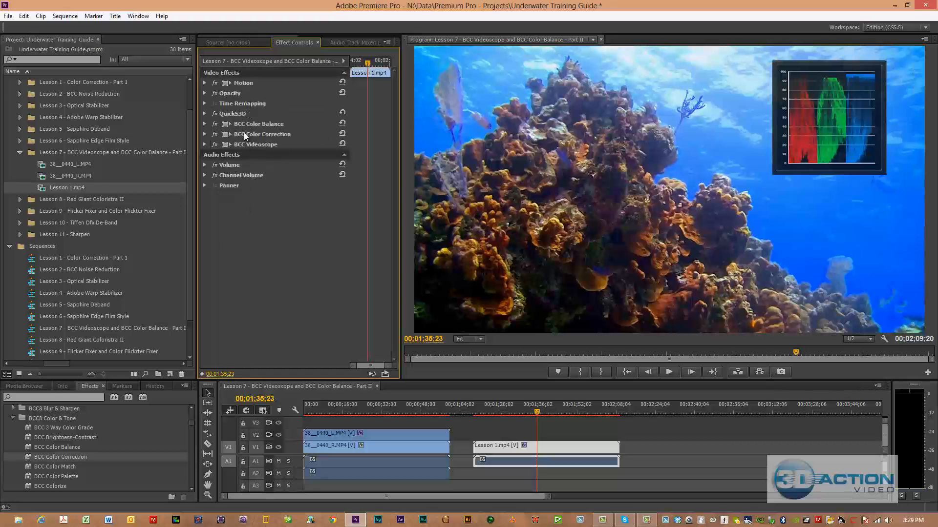
{"action": "left_click", "coordinate": [204, 134]}
{"action": "left_click", "coordinate": [204, 133]}
{"action": "left_click", "coordinate": [204, 133]}
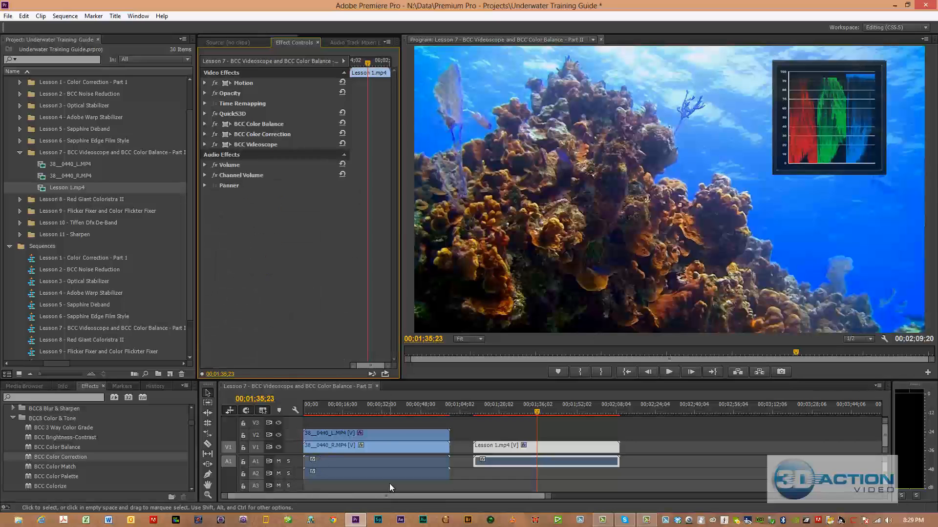
Move the playhead to 00;00;22;11 and select the 38__0440_L.MP4 clip
{"action": "left_click", "coordinate": [358, 410]}
{"action": "left_click", "coordinate": [362, 436]}
{"action": "left_click", "coordinate": [339, 435]}
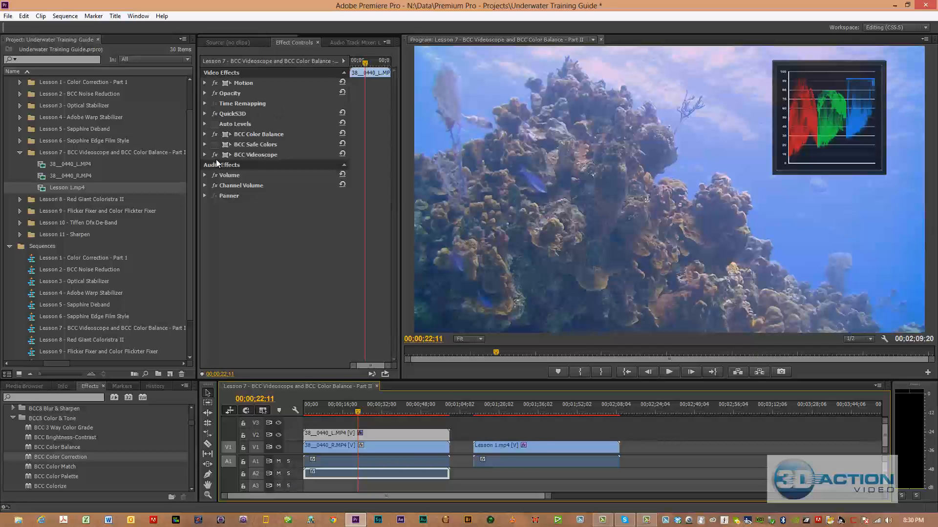
Compare Auto Levels with BCC Color Balance by enabling each in turn, ending on BCC Color Balance with its settings open
{"action": "left_click", "coordinate": [214, 134]}
{"action": "left_click", "coordinate": [215, 123]}
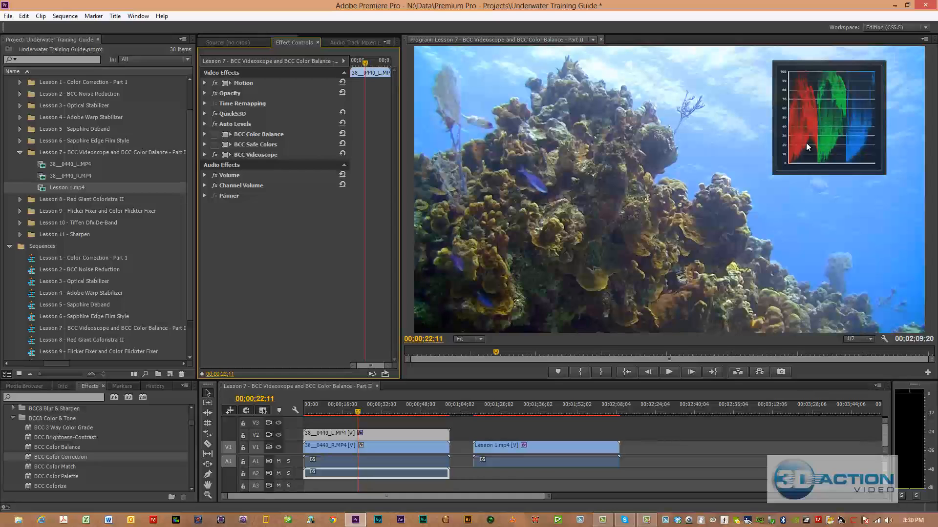
{"action": "left_click", "coordinate": [215, 125]}
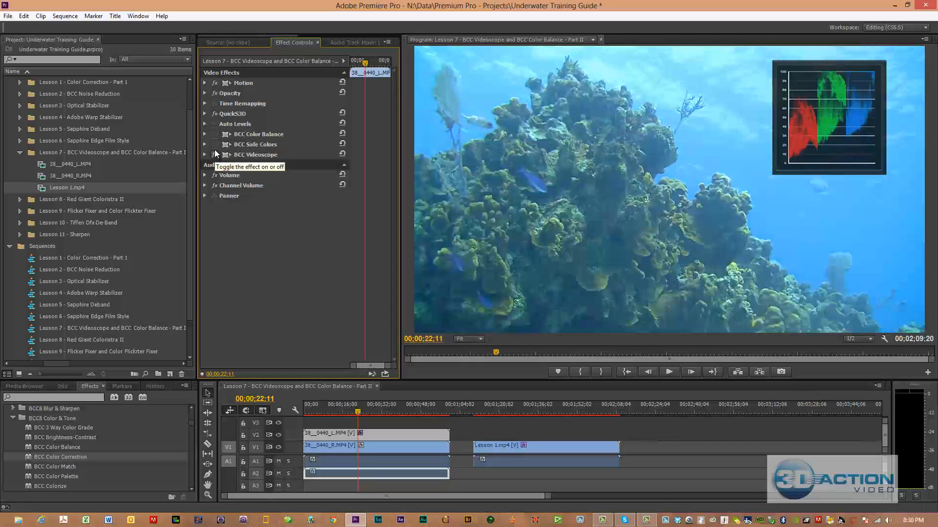
{"action": "left_click", "coordinate": [215, 137]}
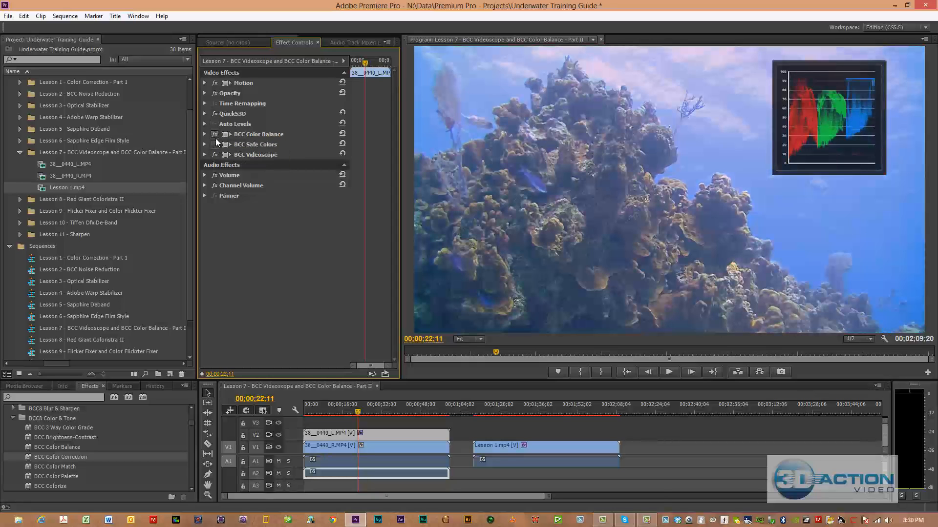
{"action": "left_click", "coordinate": [204, 133]}
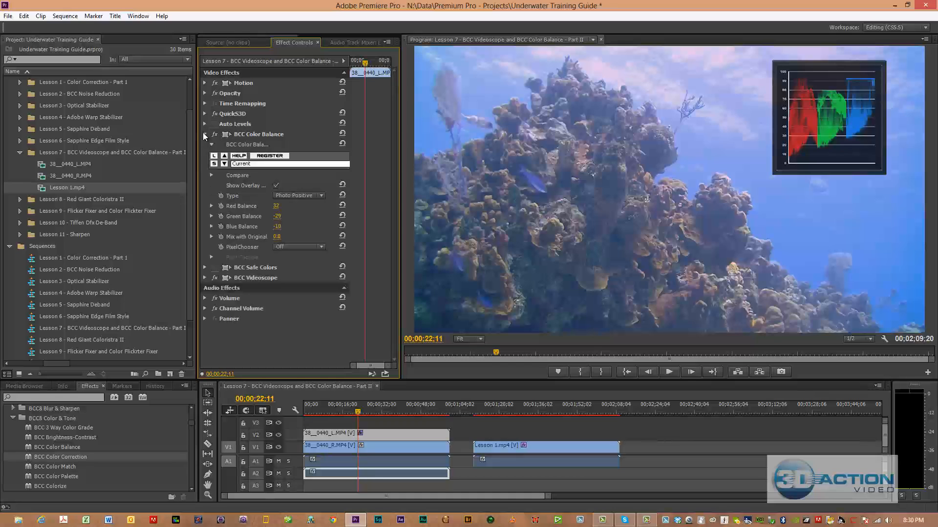